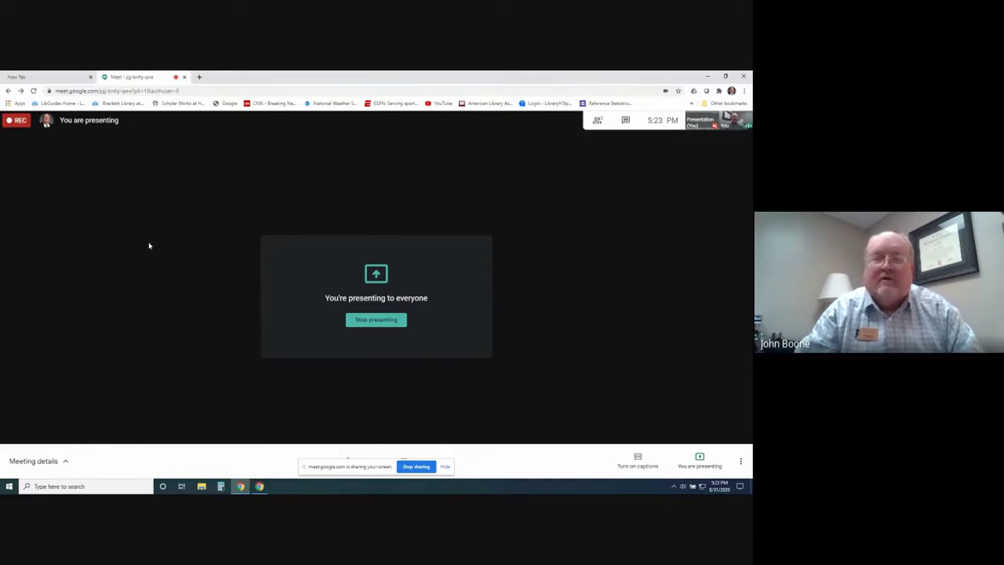
# Switch to the empty new tab and load library.harding.edu, the Brackett Library home page
pyautogui.click(36, 77)
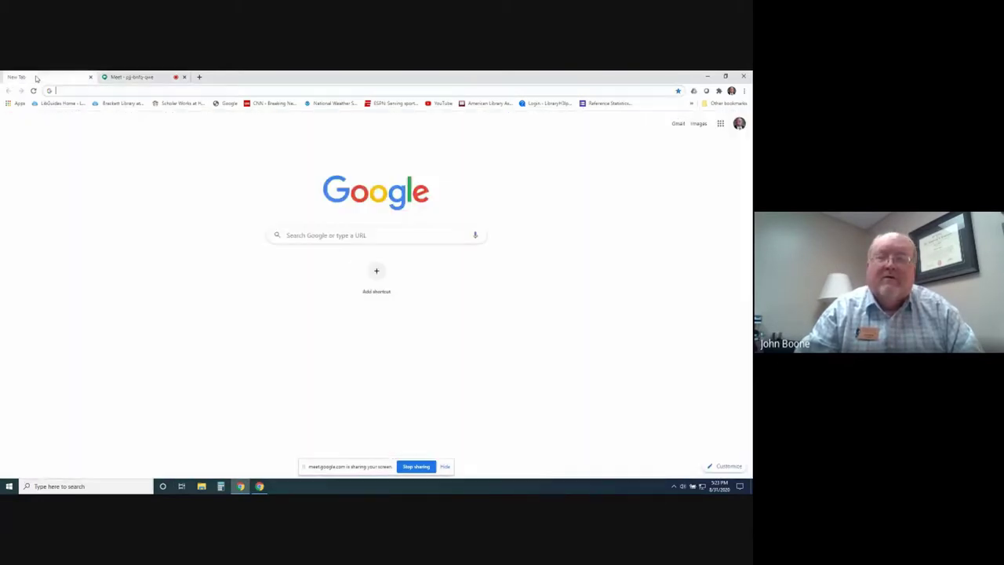
pyautogui.click(136, 89)
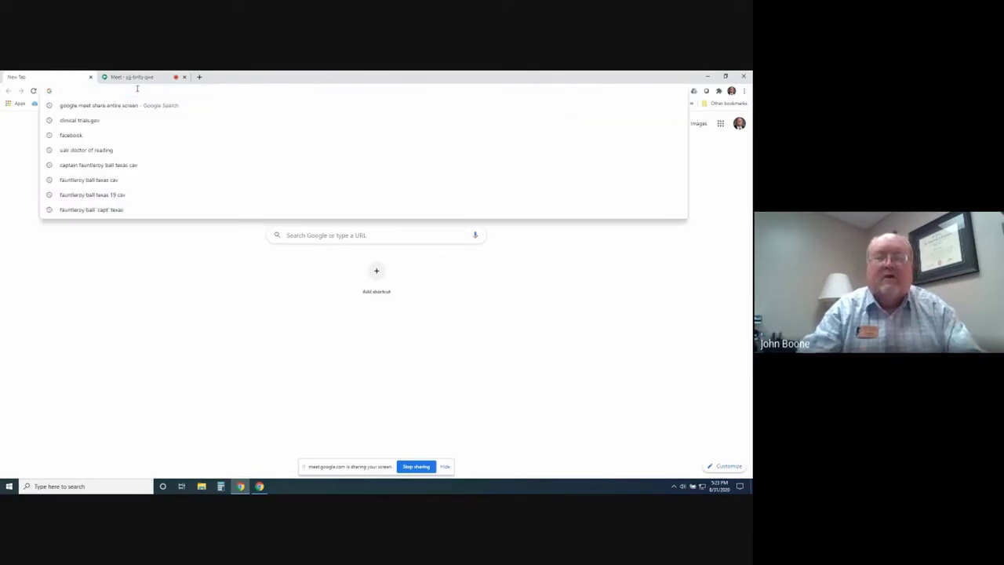
pyautogui.write('libray')
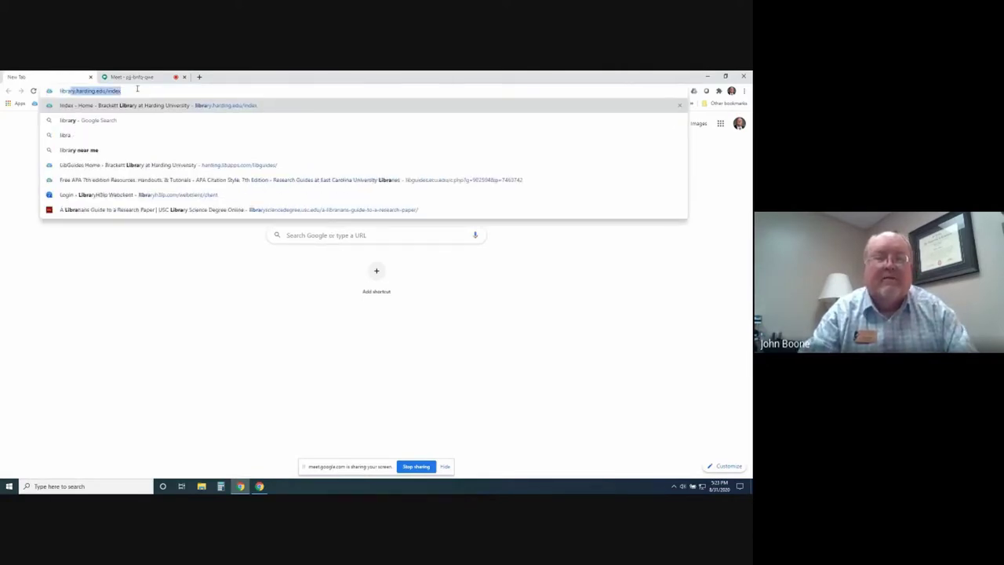
pyautogui.press('BackSpace')
pyautogui.press('BackSpace')
pyautogui.press('BackSpace')
pyautogui.write('rary.harding.ed')
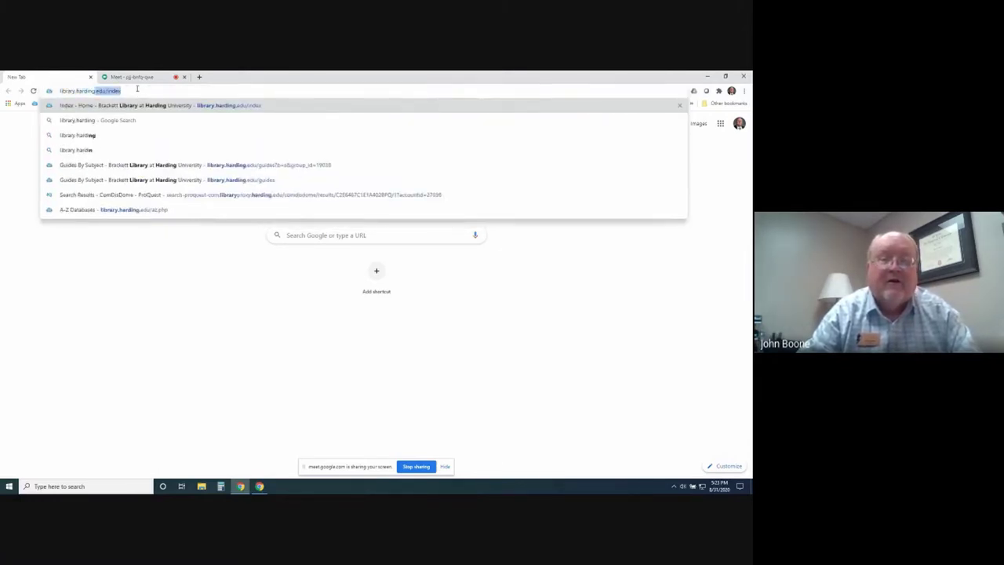
pyautogui.write('u')
pyautogui.press('Return')
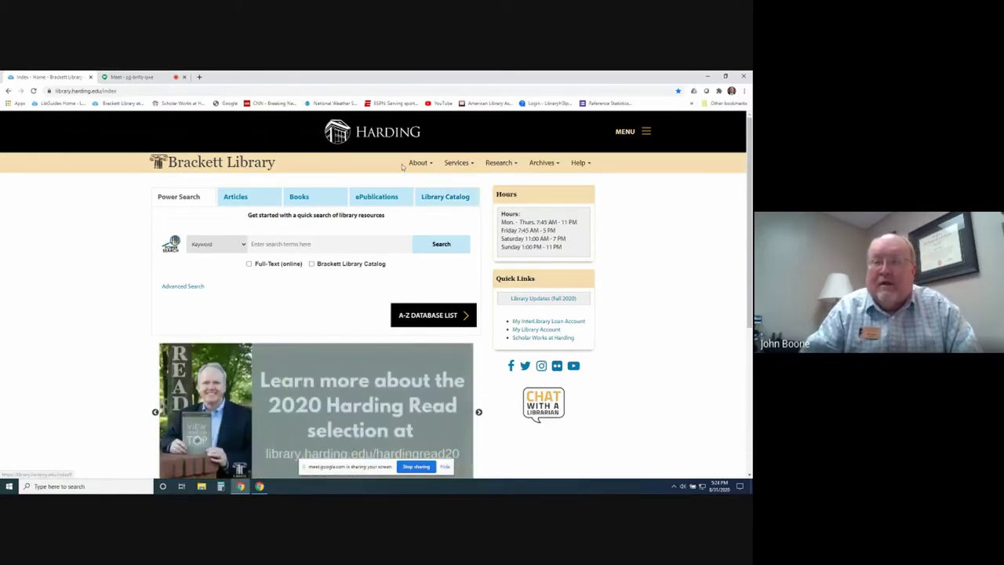
# Show the About menu with Connect with us, Hours, Policies, Staff and Student Jobs
pyautogui.click(435, 163)
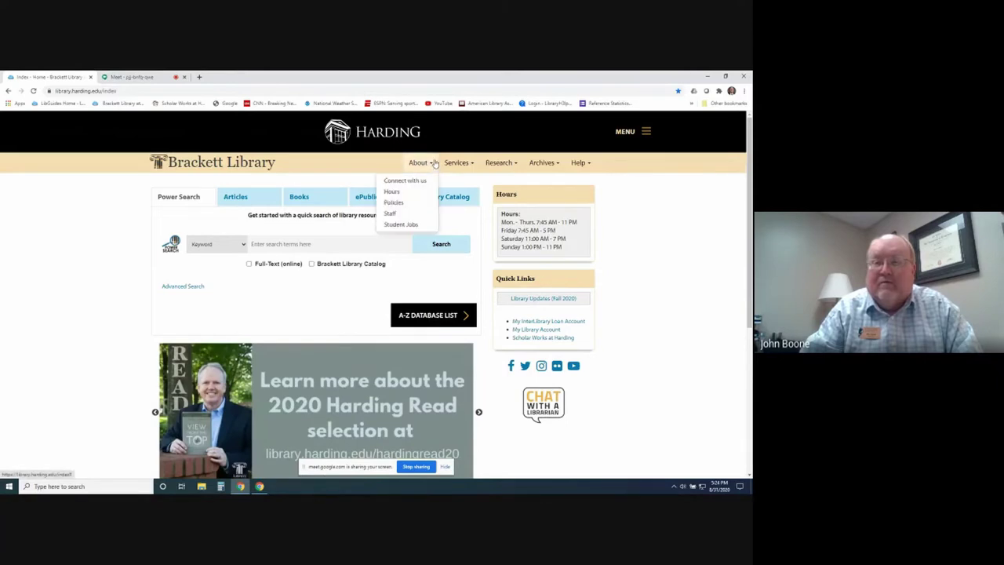
# Check the library's weekly hours, return home, and show the Services menu
pyautogui.click(392, 193)
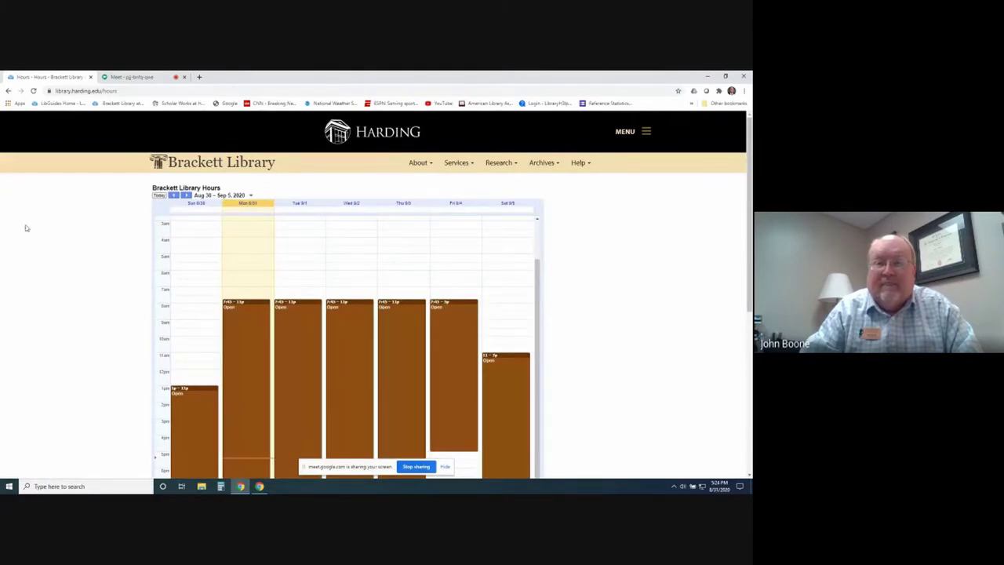
pyautogui.click(7, 93)
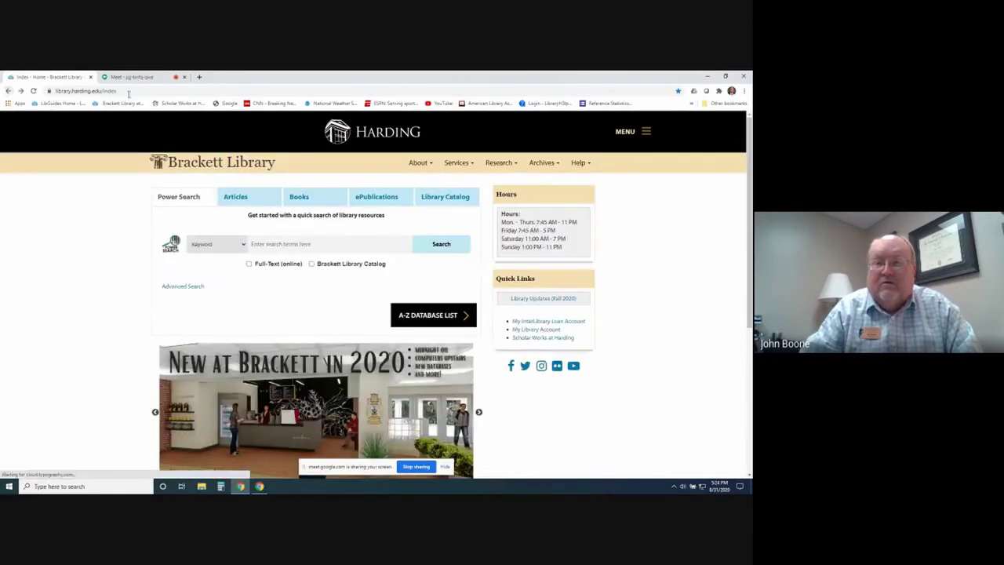
pyautogui.click(418, 162)
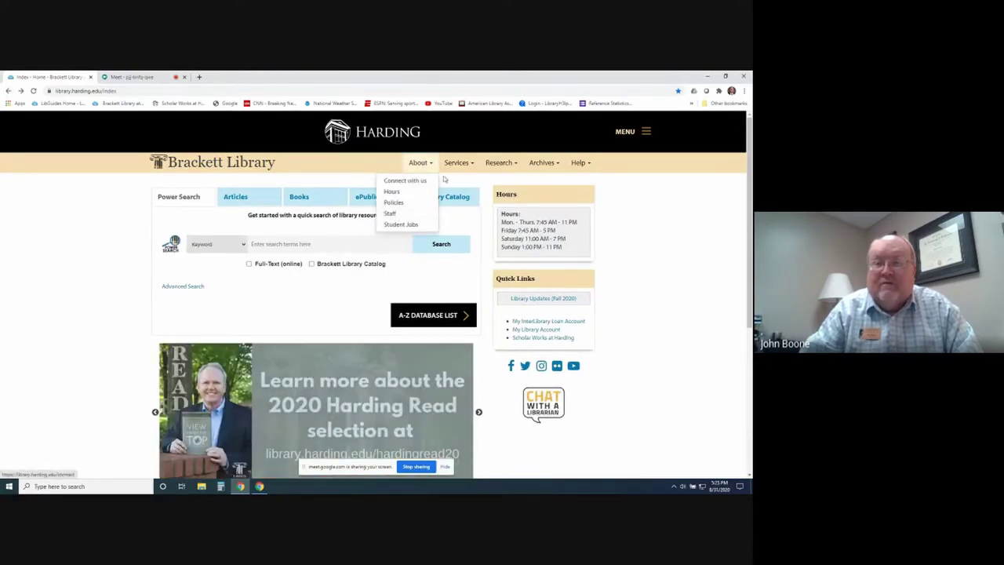
pyautogui.click(473, 163)
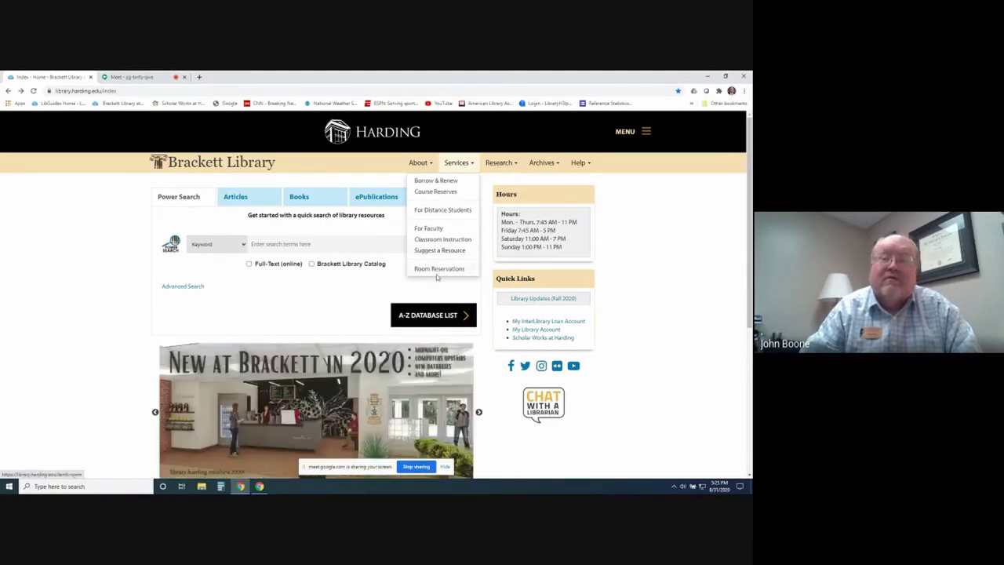
# Open Research > Schedule Consultation with a Librarian, then the first librarian's booking calendar
pyautogui.click(514, 163)
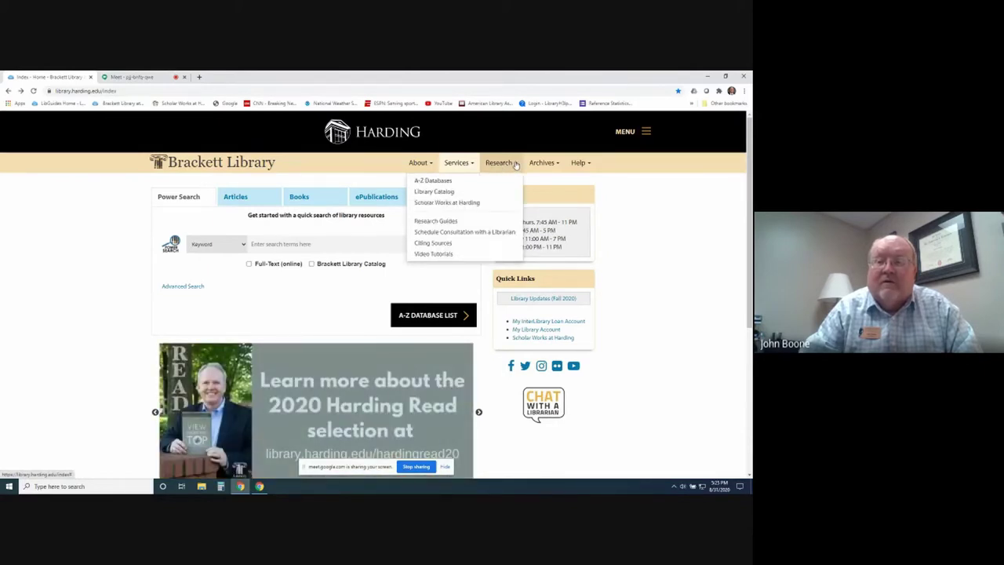
pyautogui.click(473, 232)
pyautogui.scroll(-1, 85, 304)
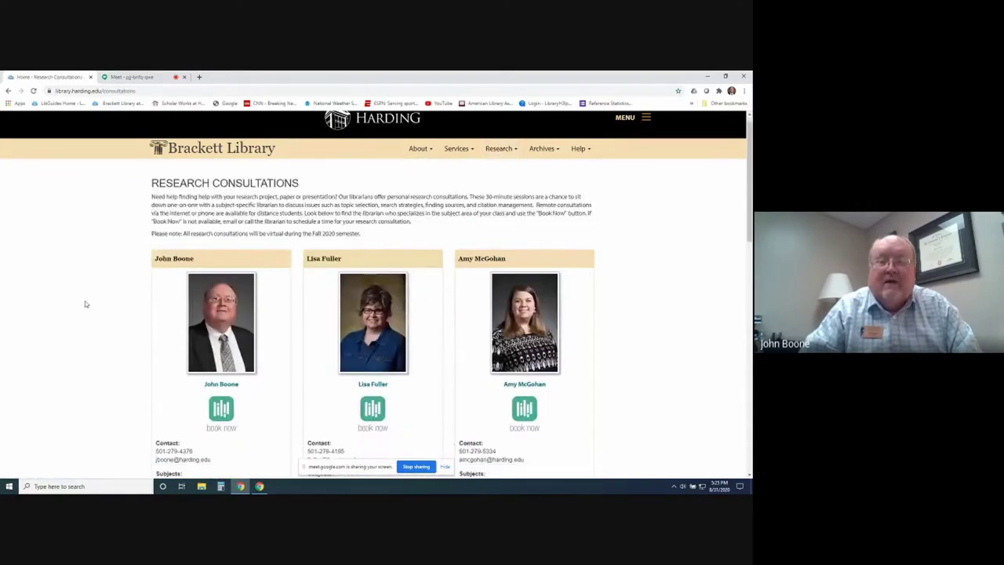
pyautogui.scroll(-1, 86, 303)
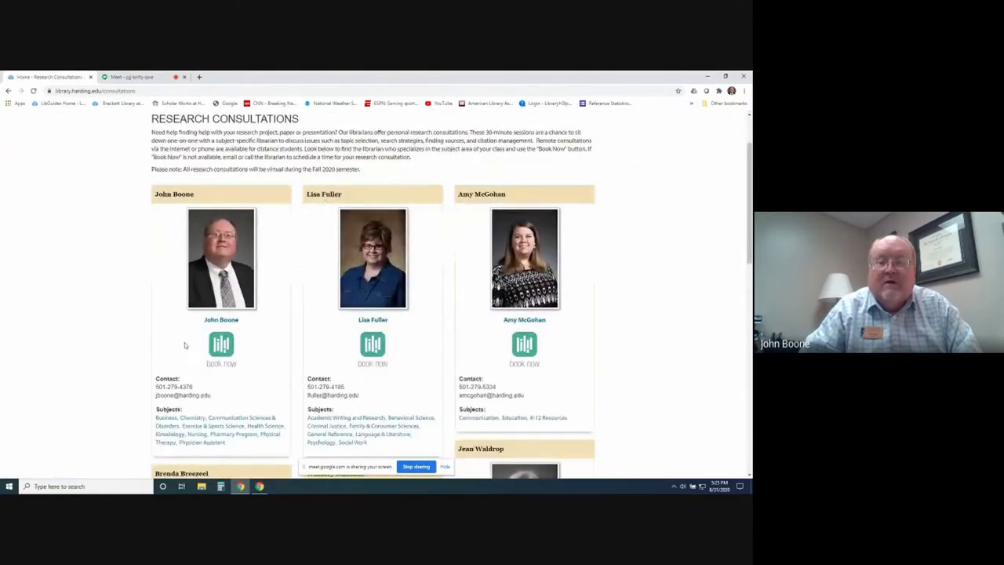
pyautogui.click(226, 344)
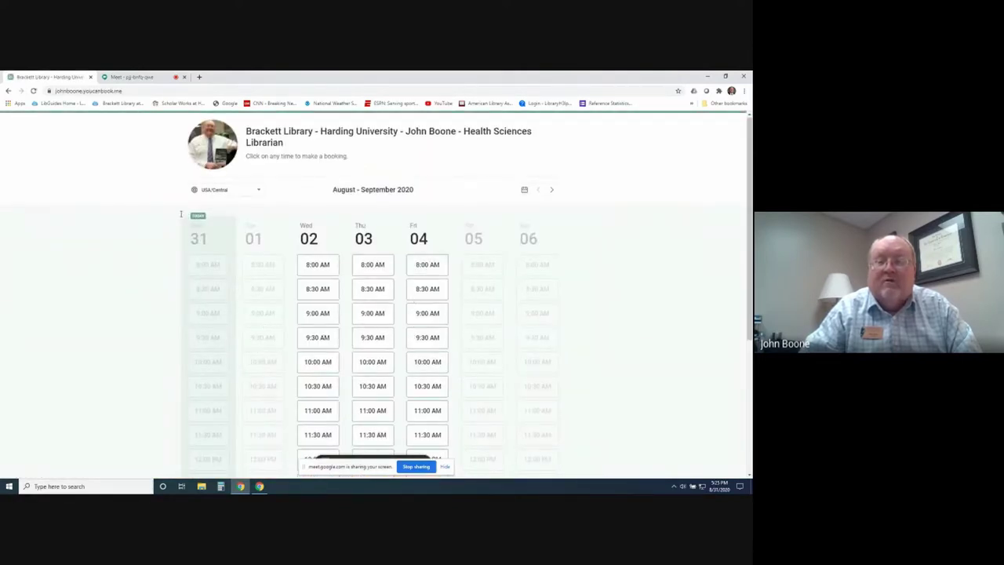
# Pick the Friday, September 4, 9:00 AM slot, then go back without confirming the booking
pyautogui.scroll(-5, 343, 348)
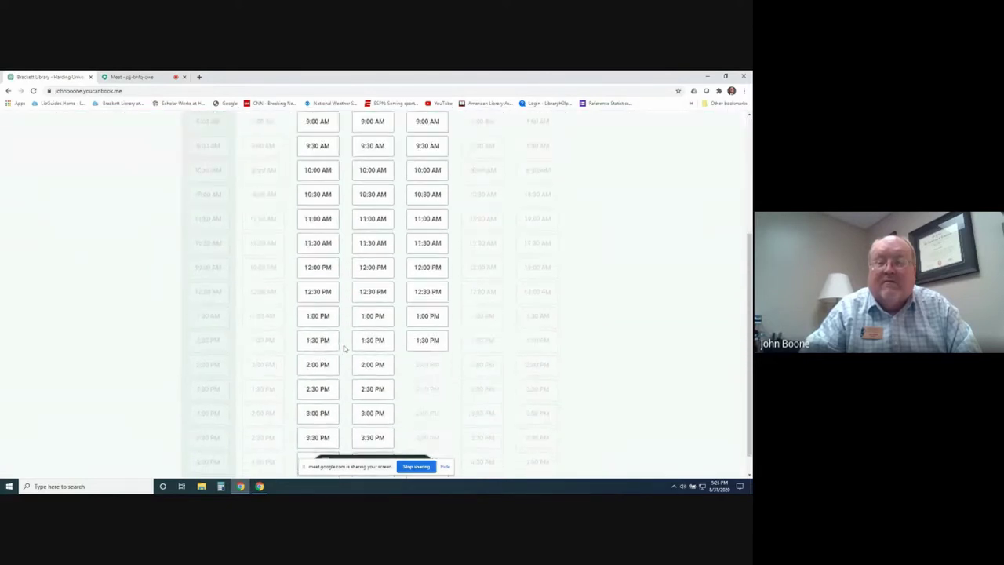
pyautogui.scroll(-1, 344, 348)
pyautogui.scroll(4, 344, 348)
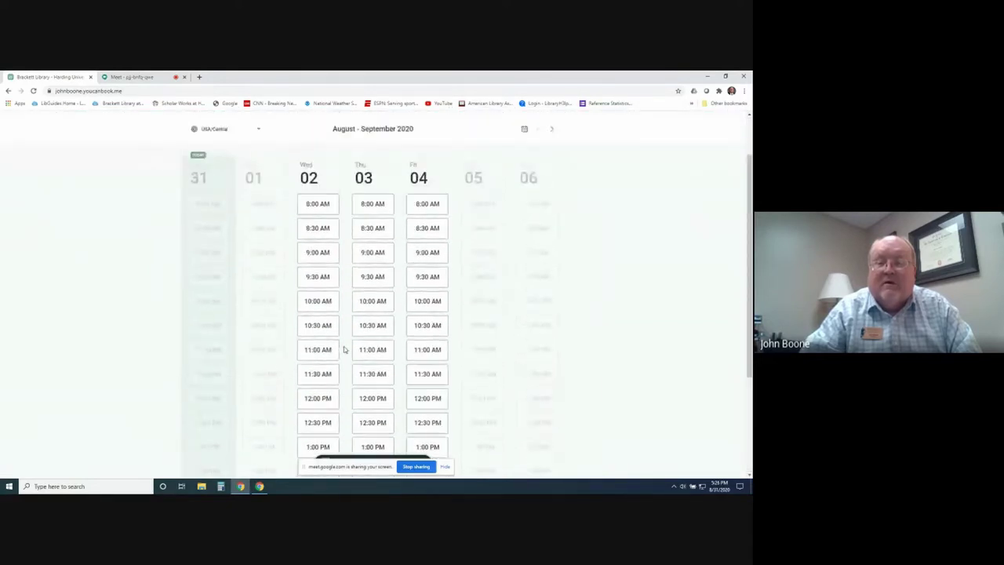
pyautogui.click(429, 253)
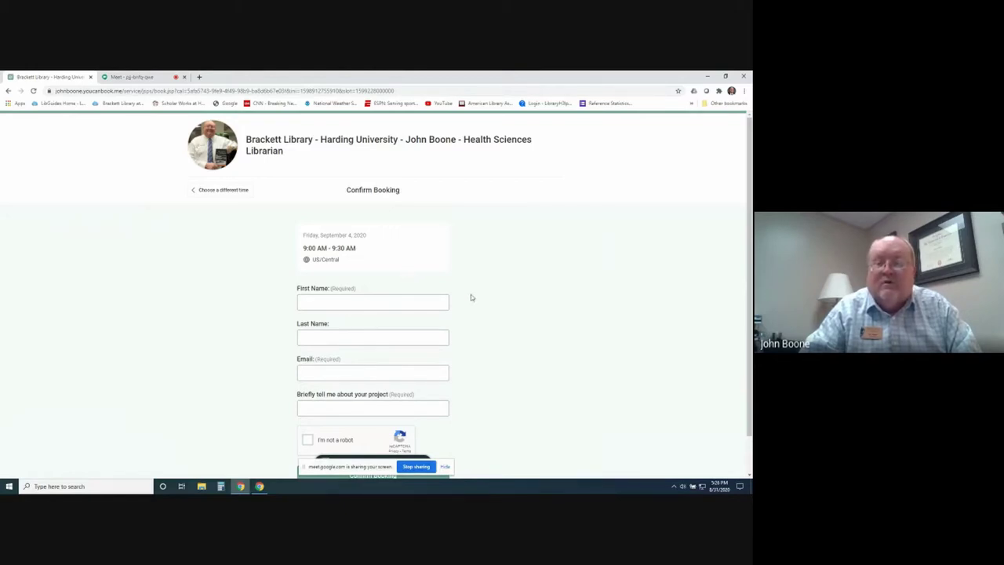
pyautogui.click(7, 92)
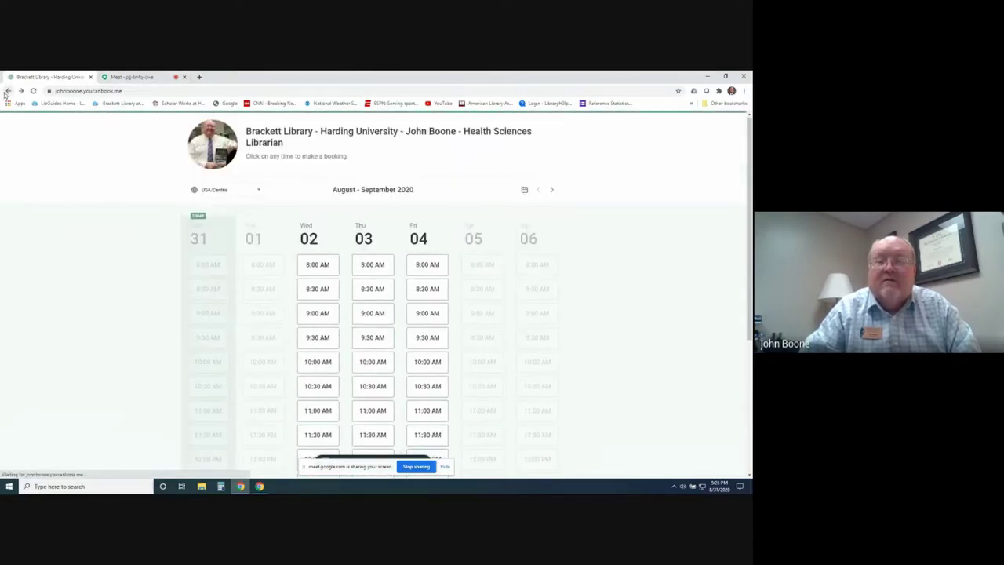
pyautogui.click(6, 91)
# From the home page, open Research Guides > Nursing > APA Publication Manual
pyautogui.click(6, 91)
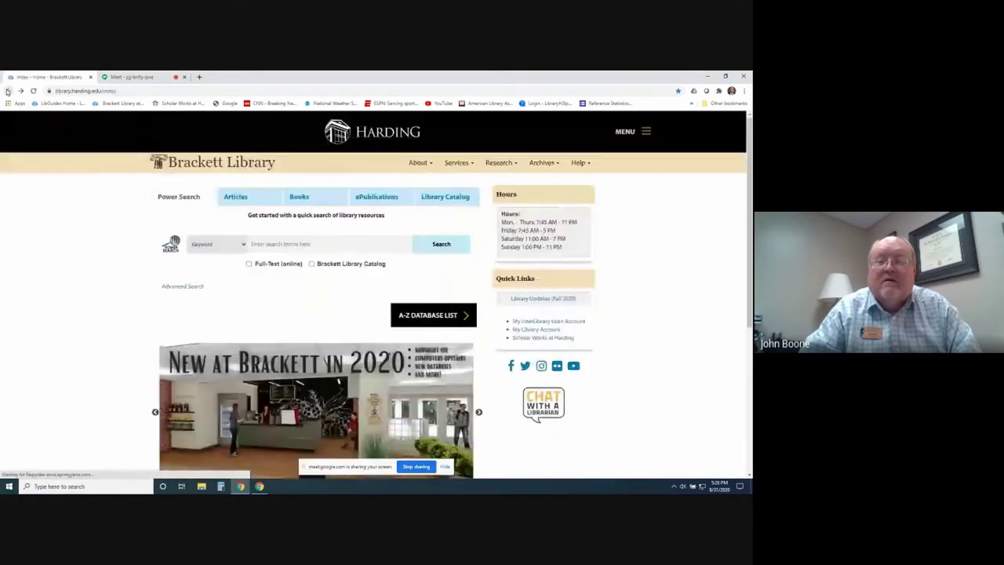
pyautogui.click(508, 167)
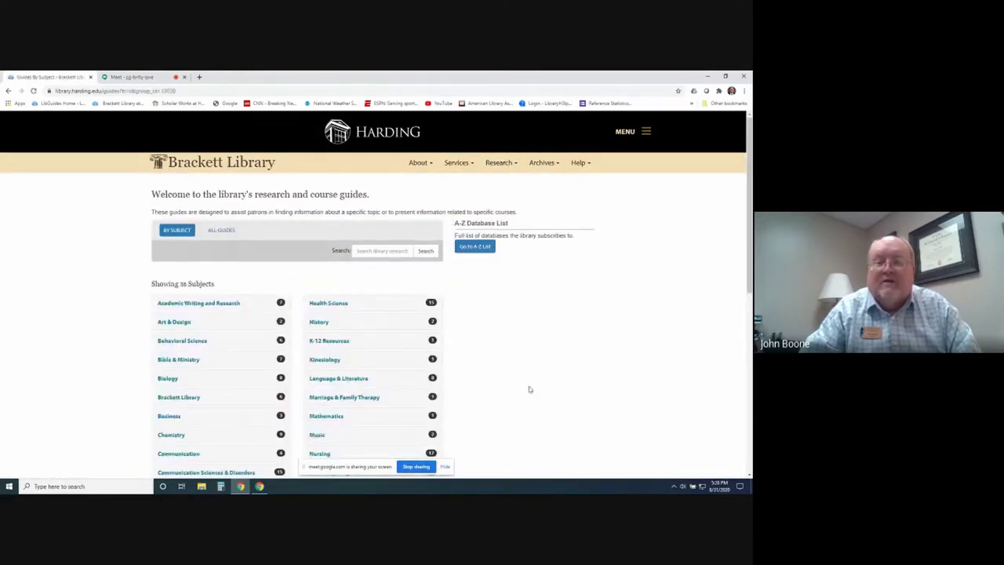
pyautogui.scroll(-1, 511, 388)
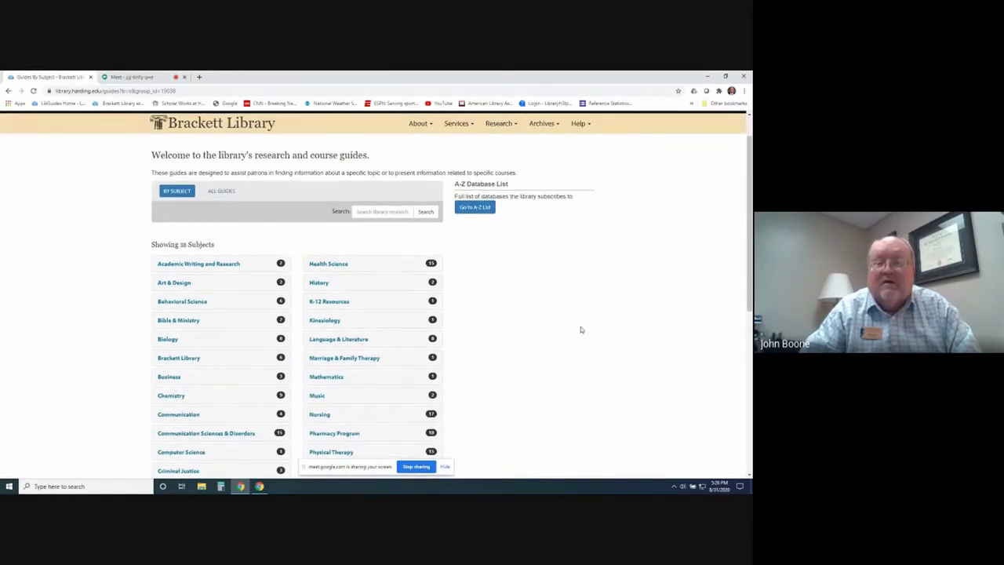
pyautogui.scroll(-2, 566, 335)
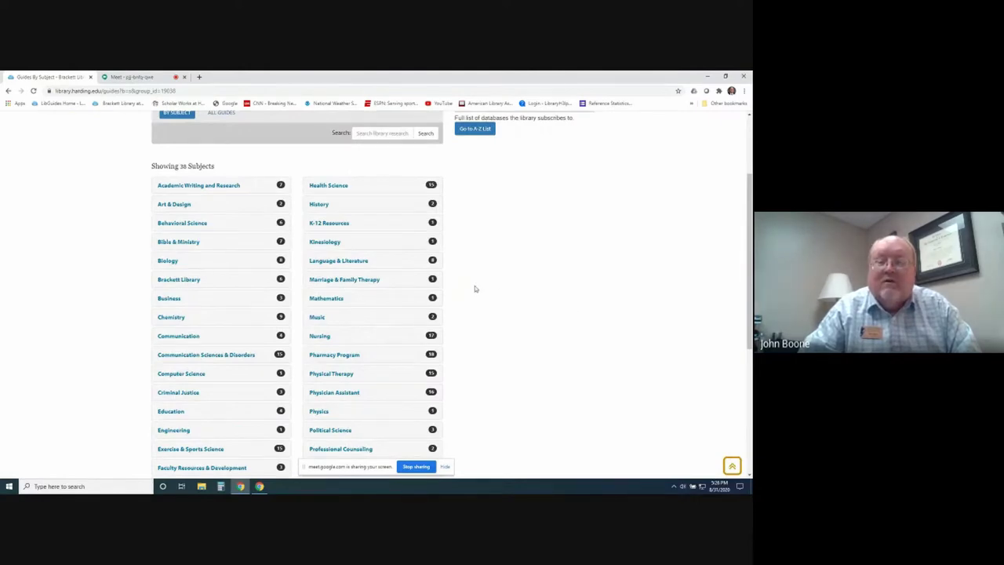
pyautogui.click(316, 339)
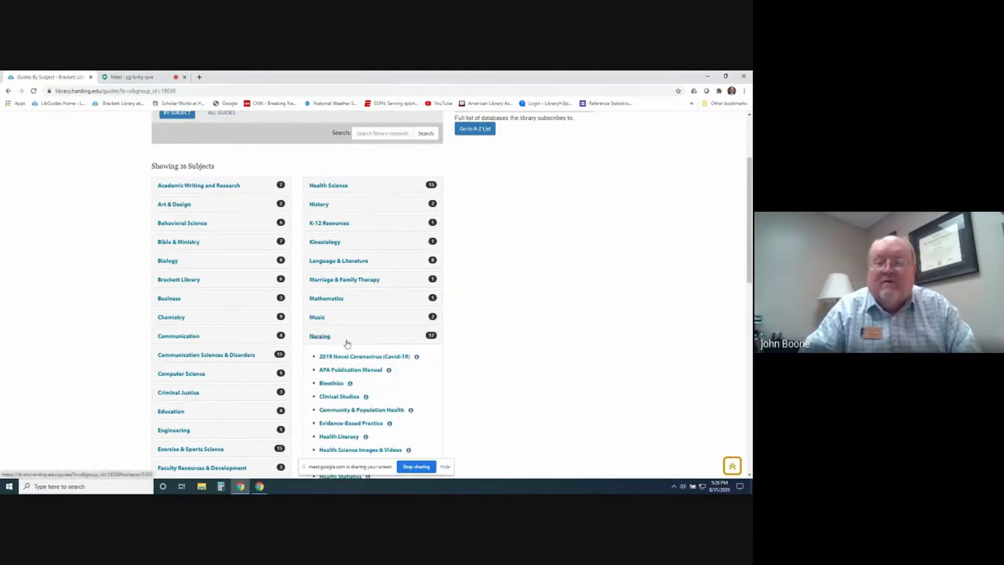
pyautogui.scroll(-4, 480, 339)
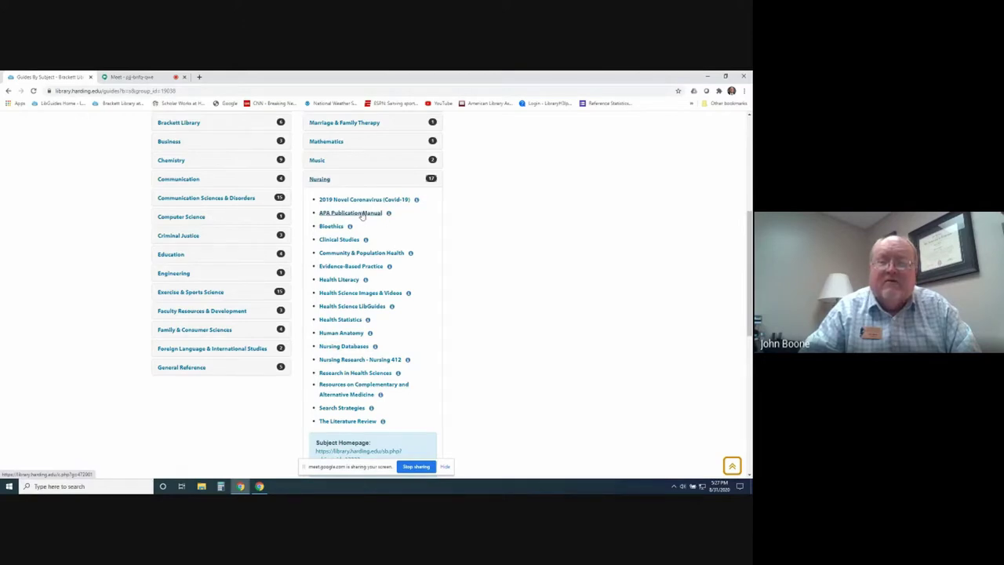
pyautogui.click(361, 214)
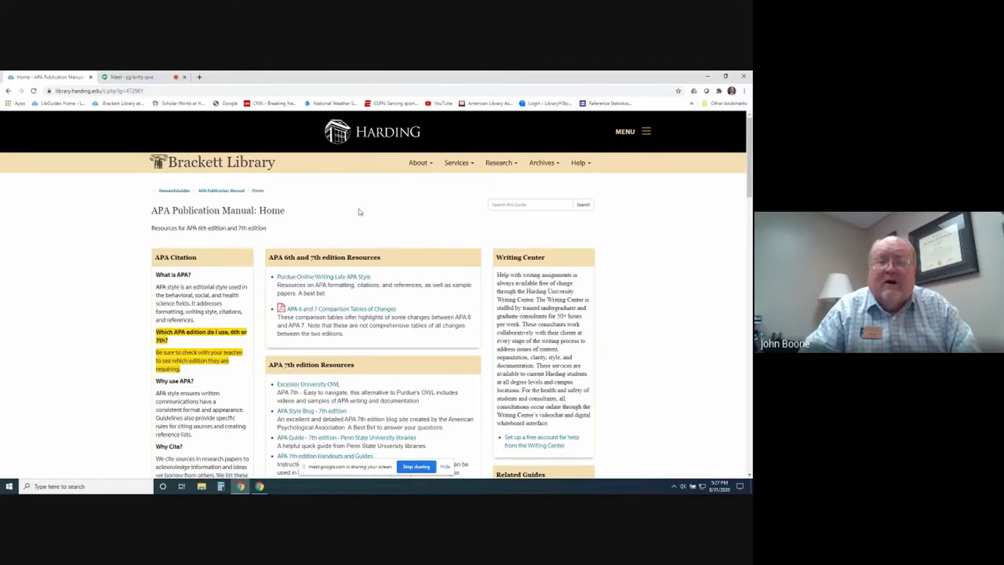
# Open the Purdue Online Writing Lab APA Style link from the APA guide
pyautogui.scroll(-1, 358, 212)
pyautogui.scroll(-1, 359, 212)
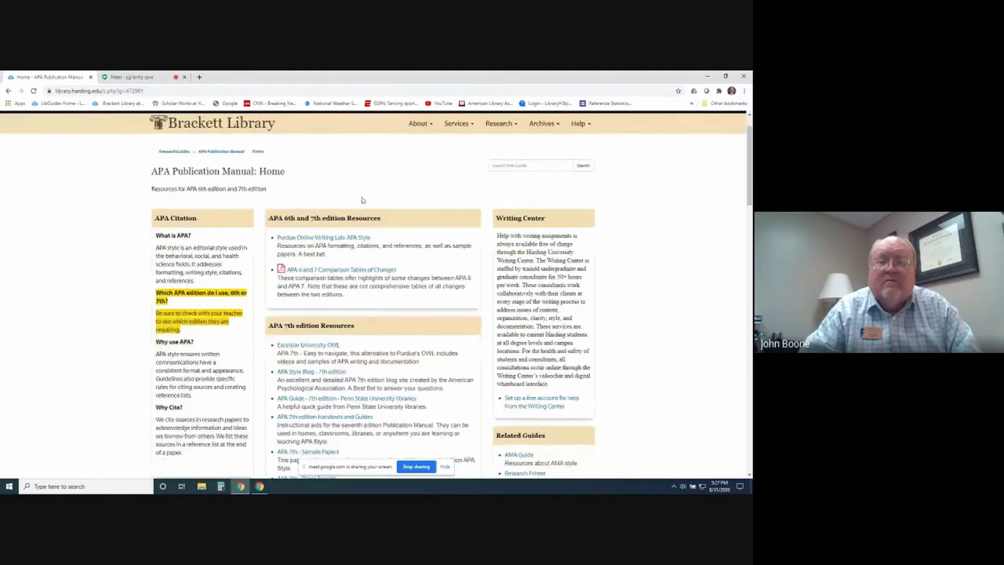
pyautogui.scroll(-1, 370, 187)
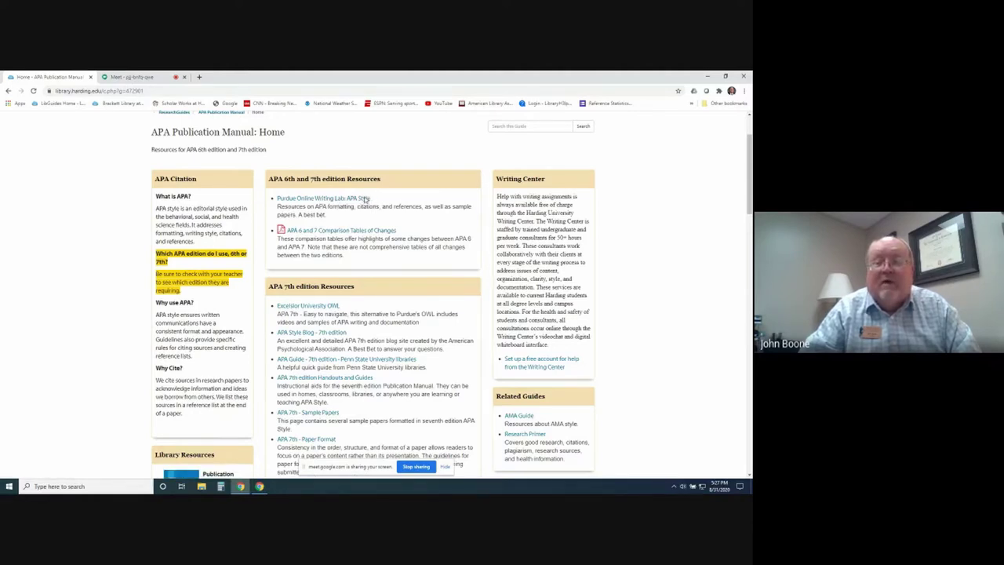
pyautogui.click(366, 198)
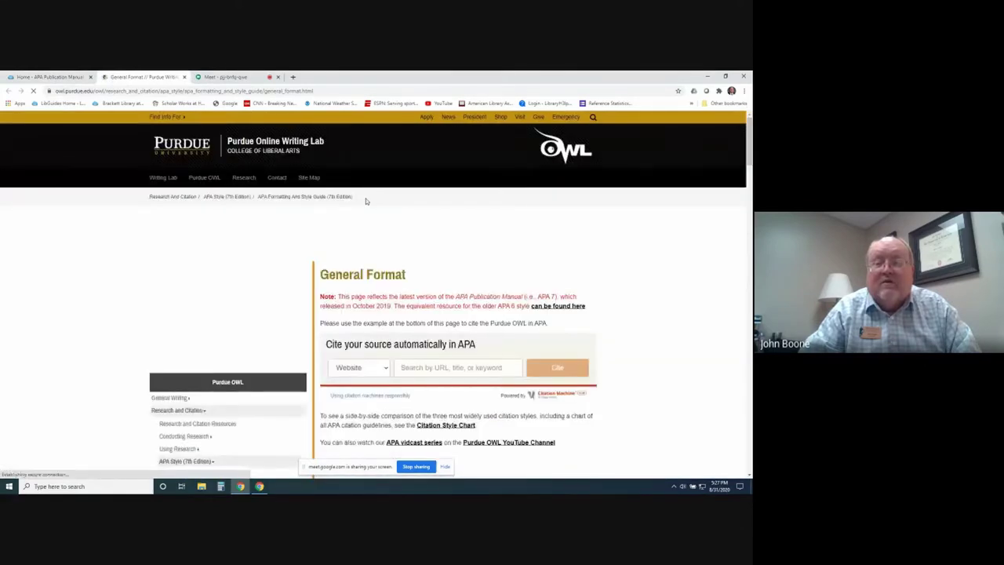
# Scroll the Purdue OWL General Format page, then close its tab
pyautogui.scroll(-1, 366, 201)
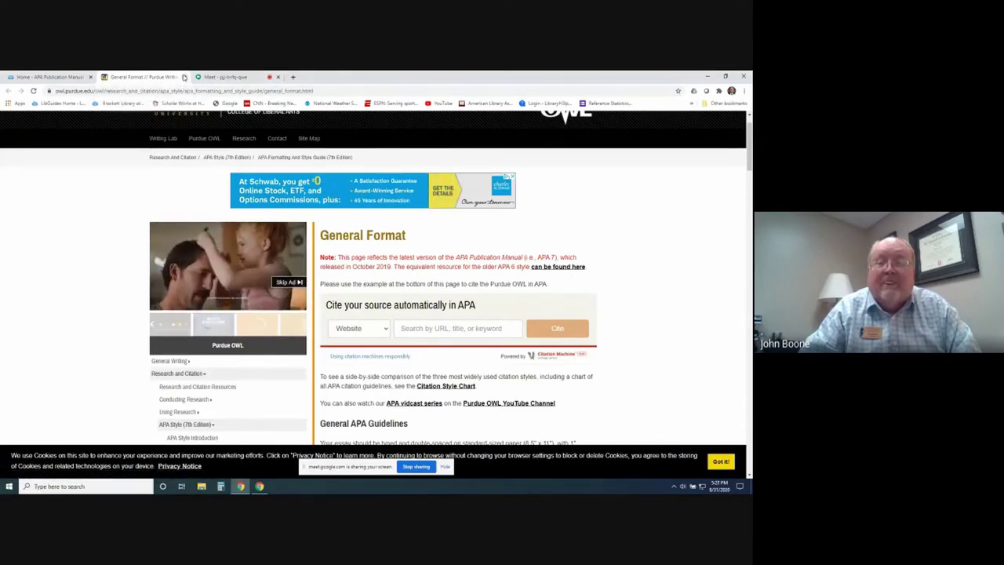
pyautogui.click(183, 77)
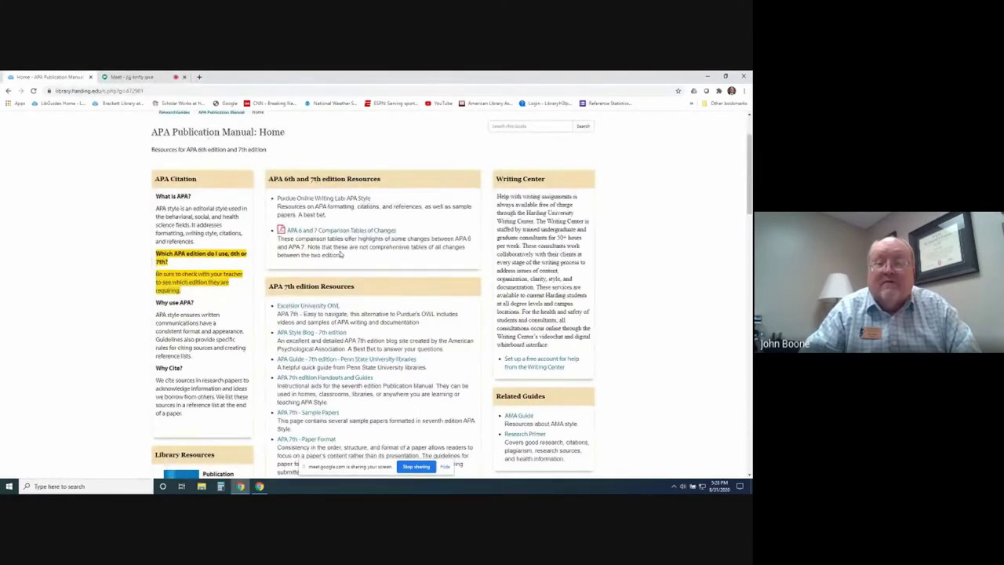
# Open the 'APA 7th edition example paper with graphics' PDF from the APA guide
pyautogui.scroll(-4, 340, 254)
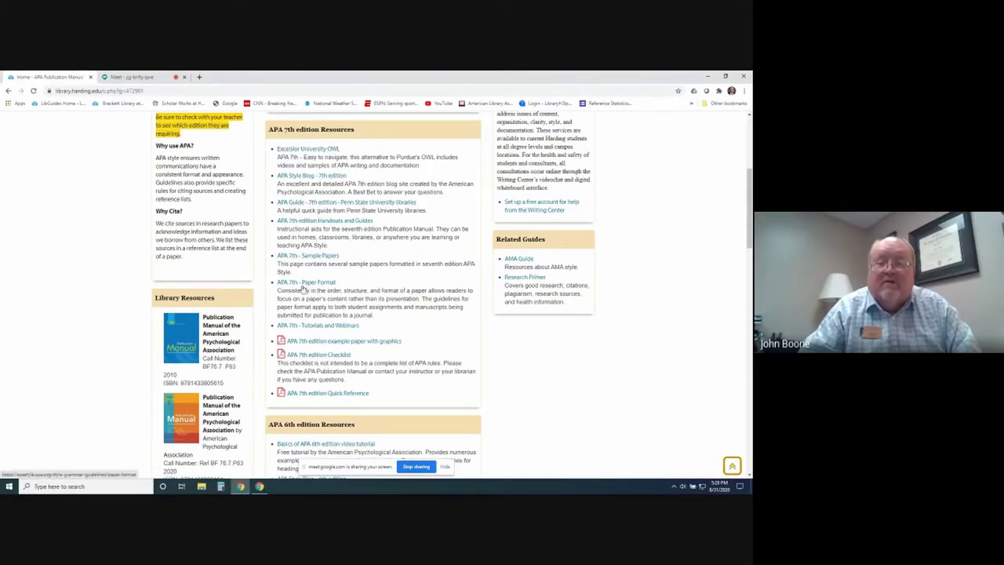
pyautogui.scroll(-1, 323, 291)
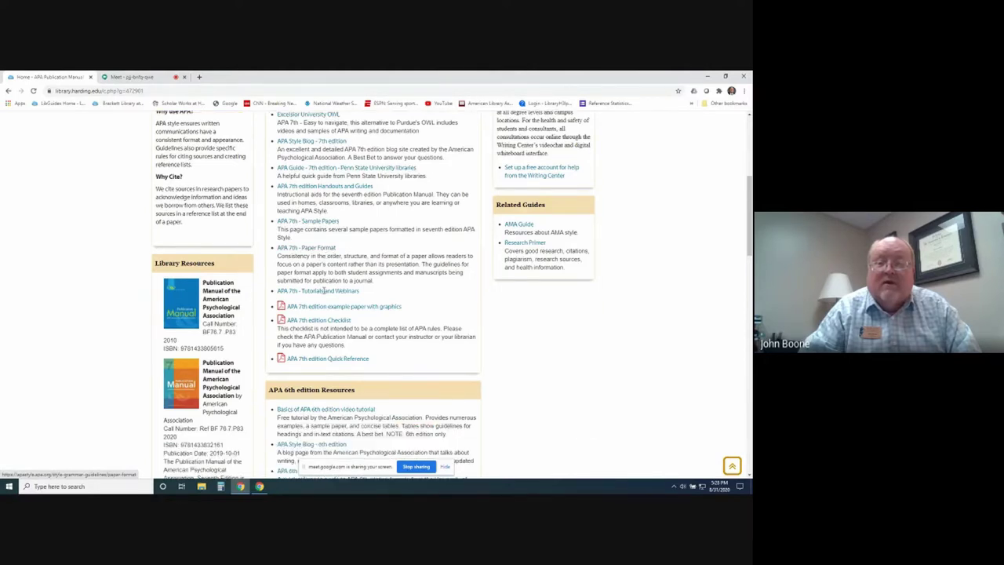
pyautogui.click(323, 303)
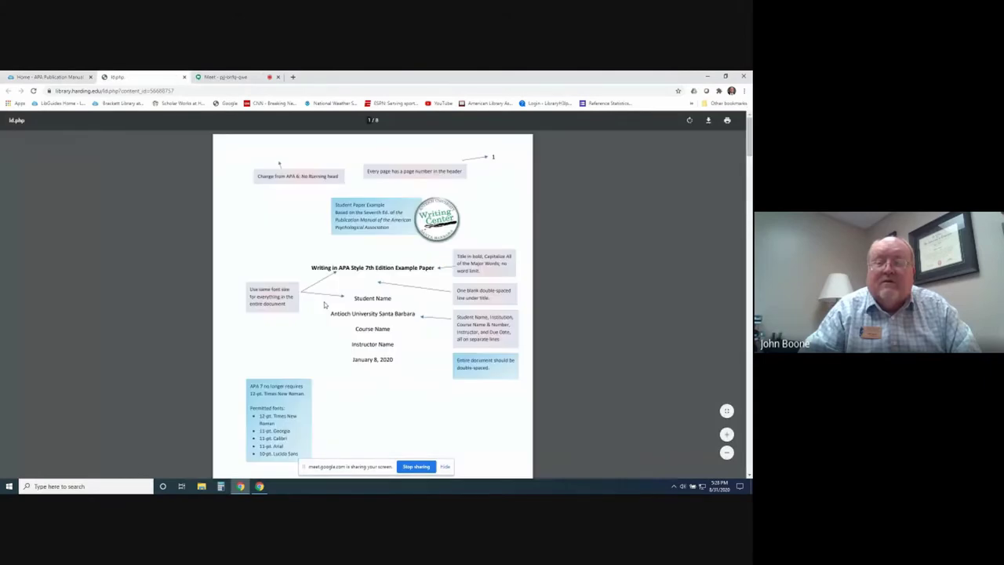
# Scroll the example paper PDF down to page 3 and back up to the abstract
pyautogui.scroll(-6, 324, 305)
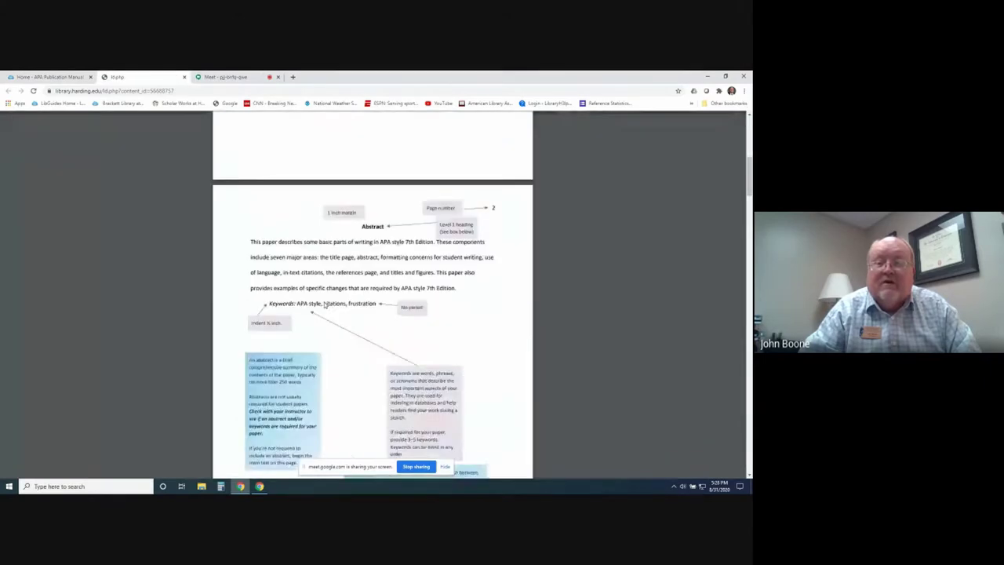
pyautogui.scroll(-5, 374, 226)
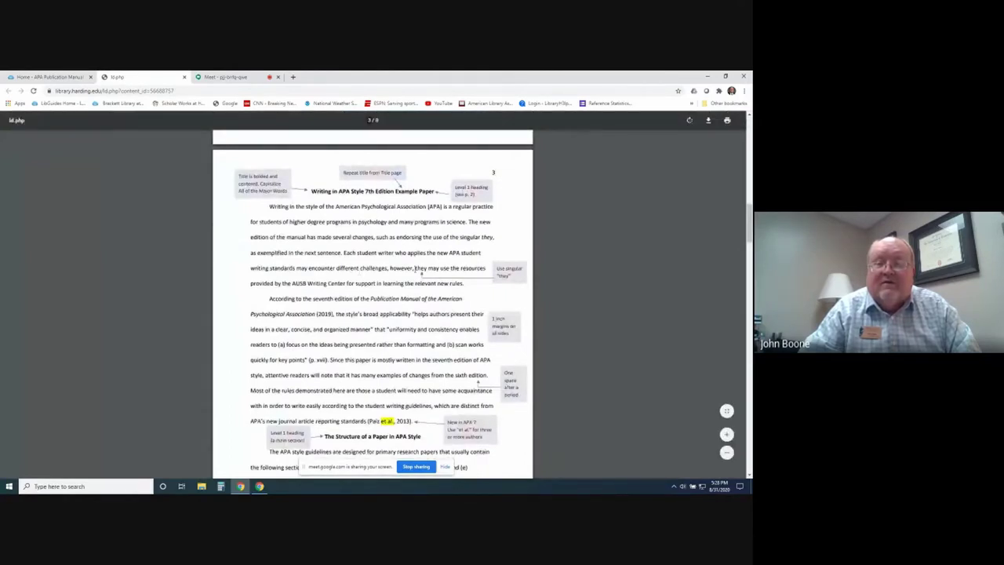
pyautogui.scroll(4, 415, 269)
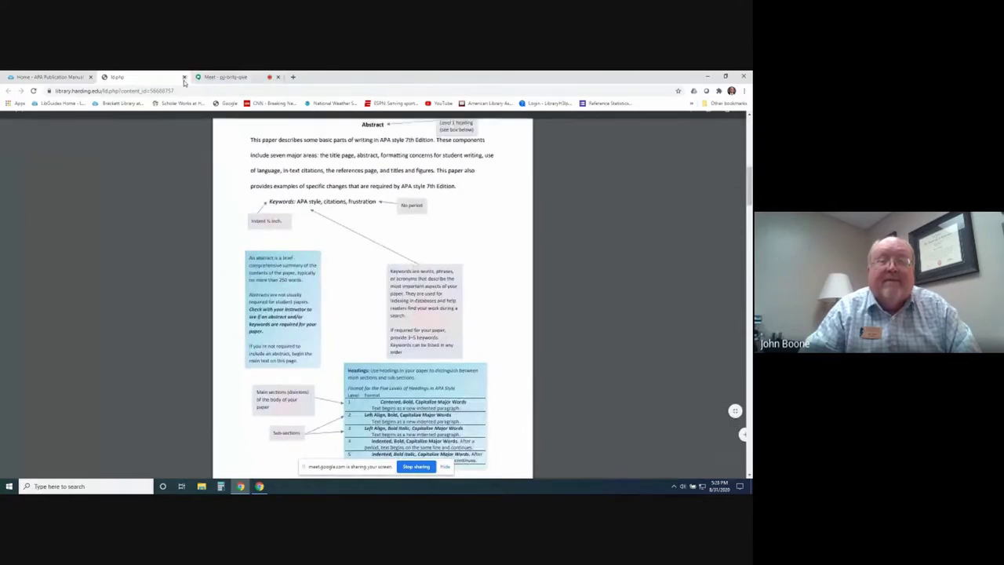
# Close the example paper PDF tab and browse the APA Publication Manual guide
pyautogui.click(184, 78)
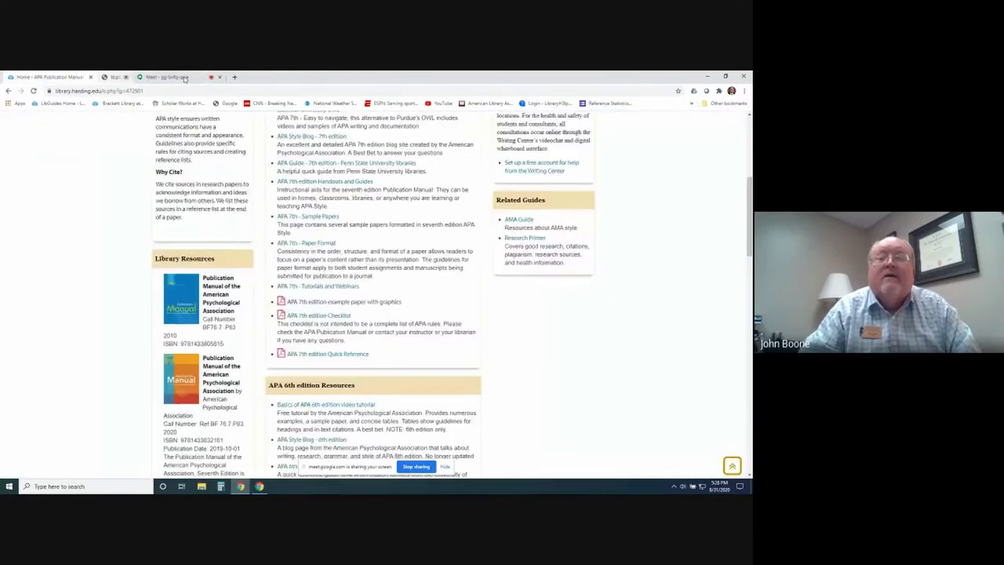
pyautogui.scroll(-3, 350, 354)
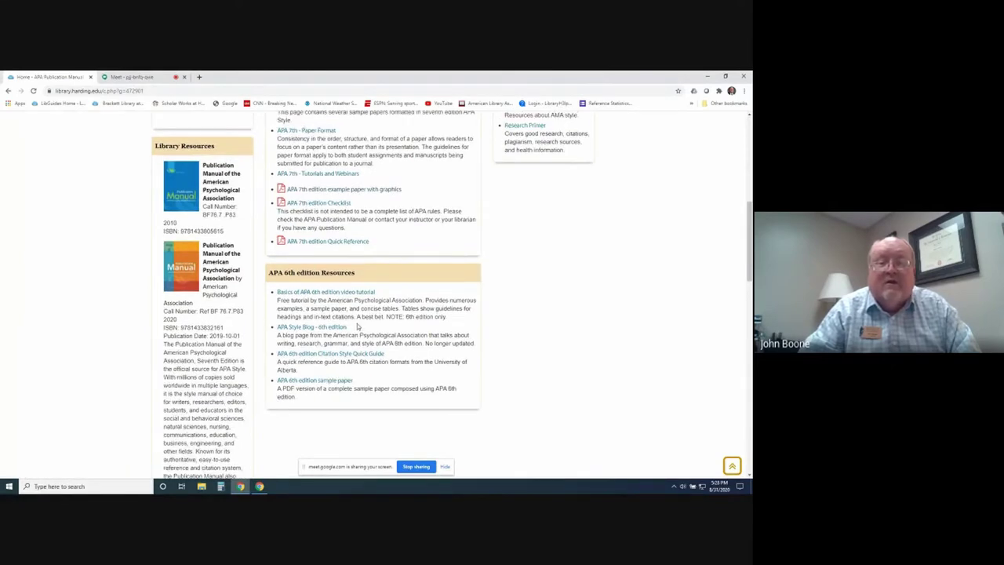
pyautogui.scroll(1, 357, 324)
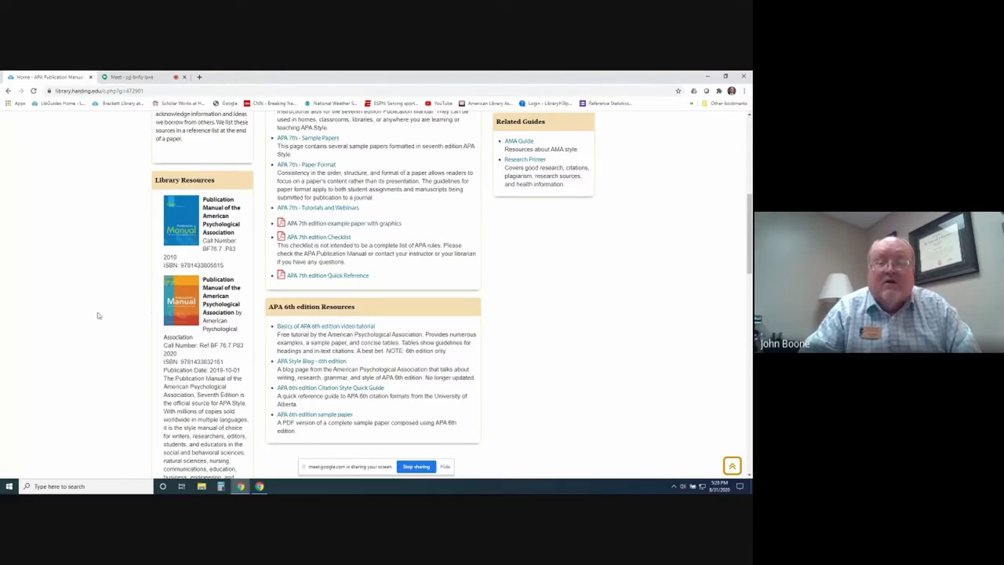
pyautogui.scroll(2, 98, 315)
pyautogui.scroll(5, 98, 315)
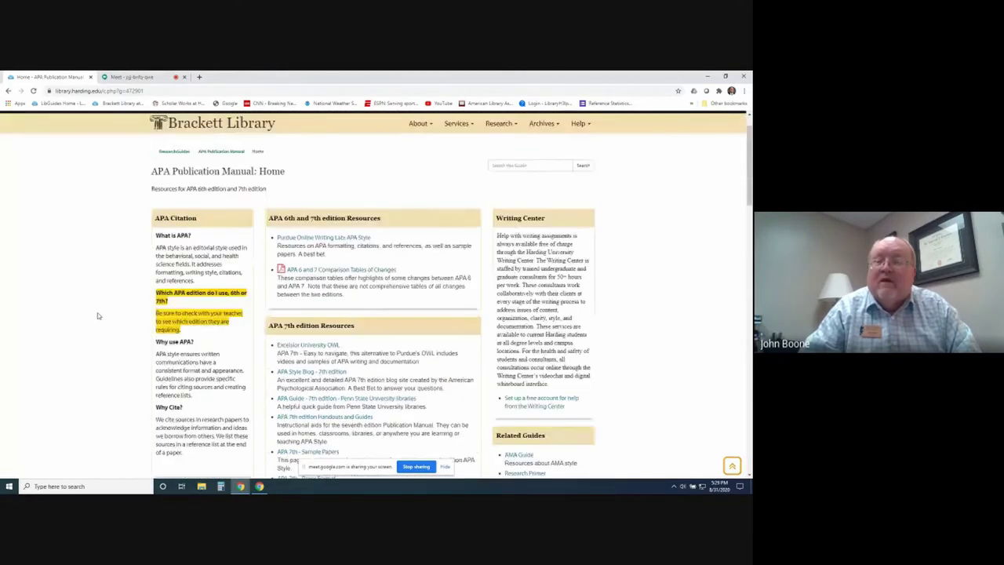
pyautogui.scroll(-1, 99, 316)
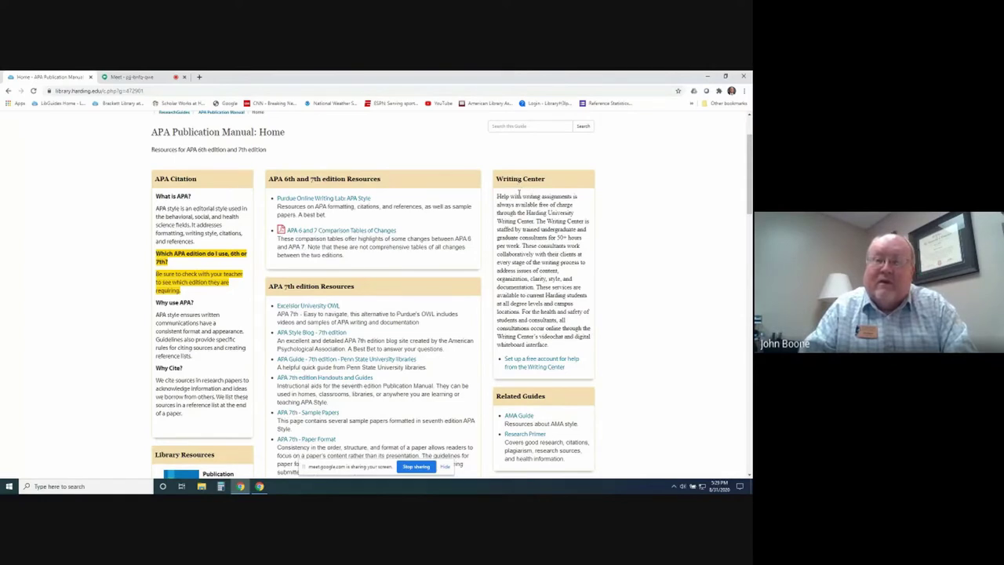
# Open the Writing Center account setup page, select its Email Address field, then close that tab
pyautogui.click(541, 361)
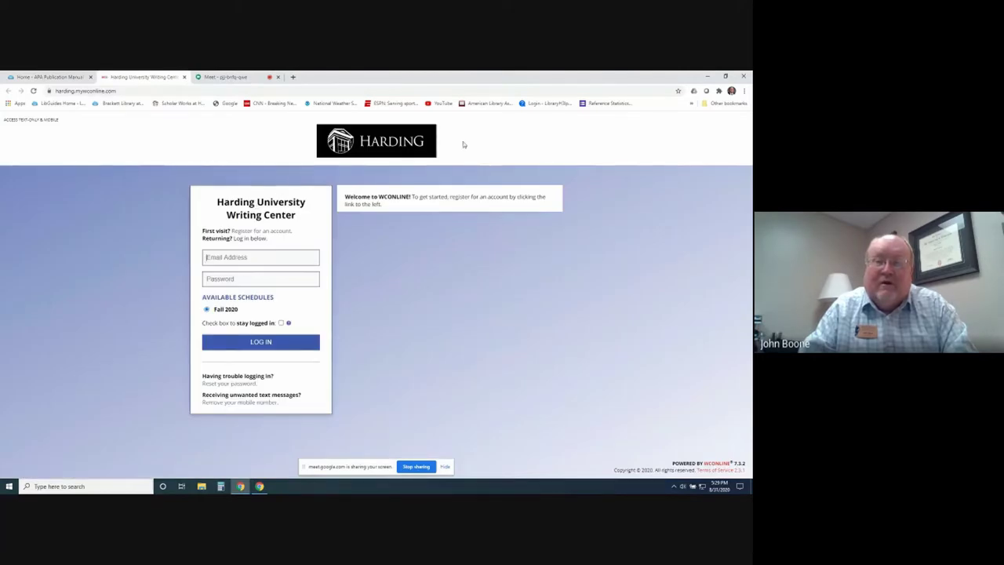
pyautogui.click(224, 253)
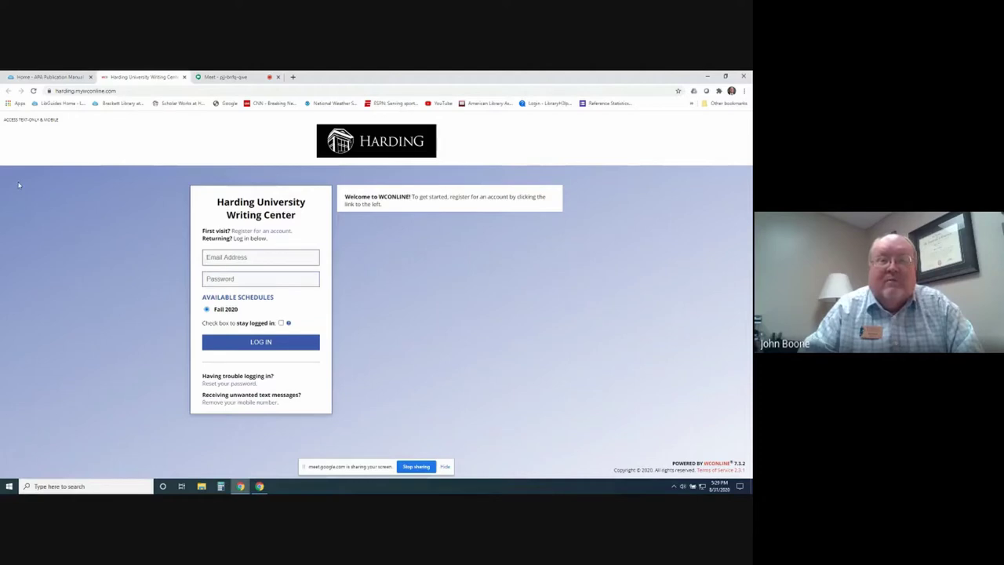
pyautogui.click(184, 77)
# Return to Guides By Subject, expand Nursing and open the Health Statistics guide
pyautogui.scroll(2, 361, 263)
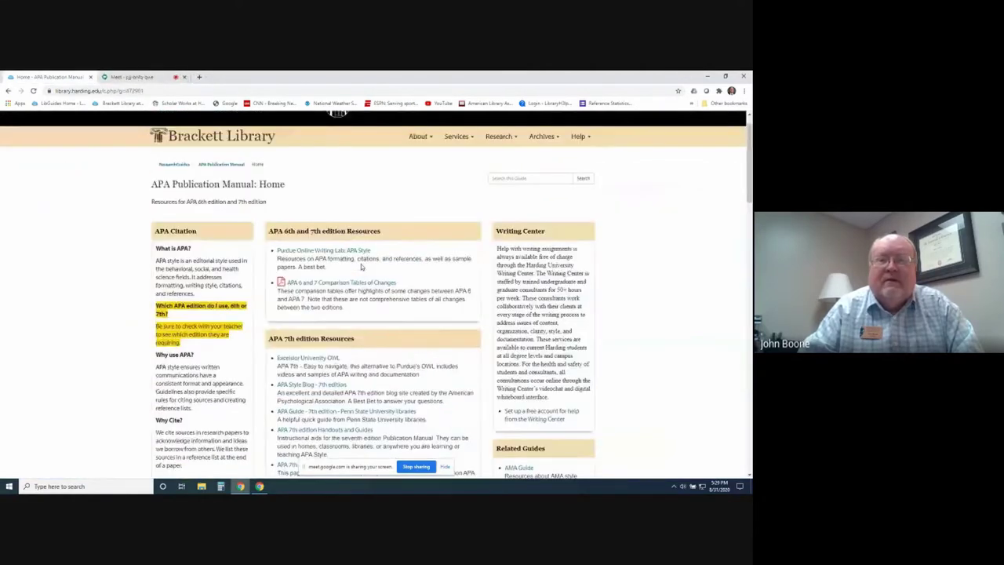
pyautogui.click(8, 91)
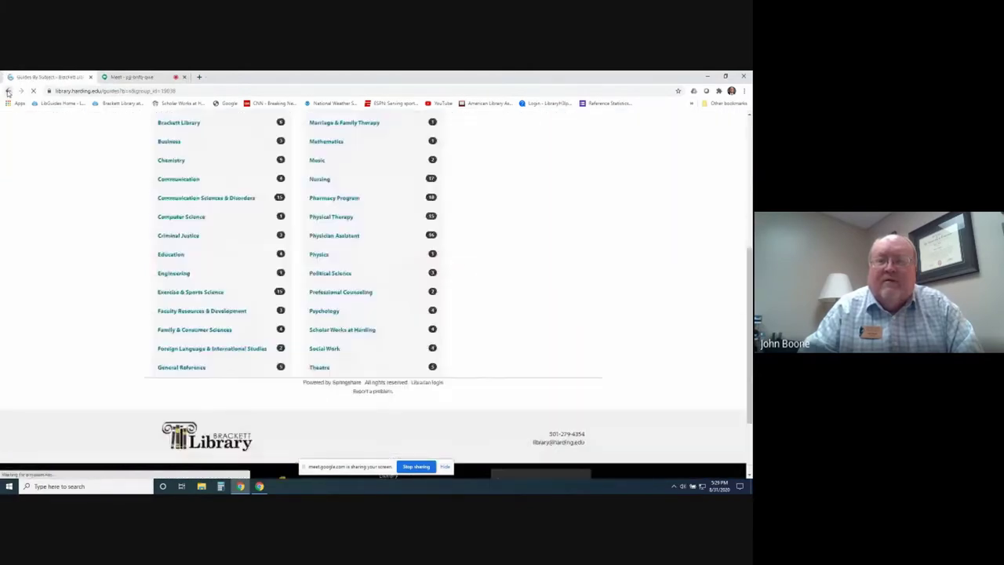
pyautogui.click(323, 182)
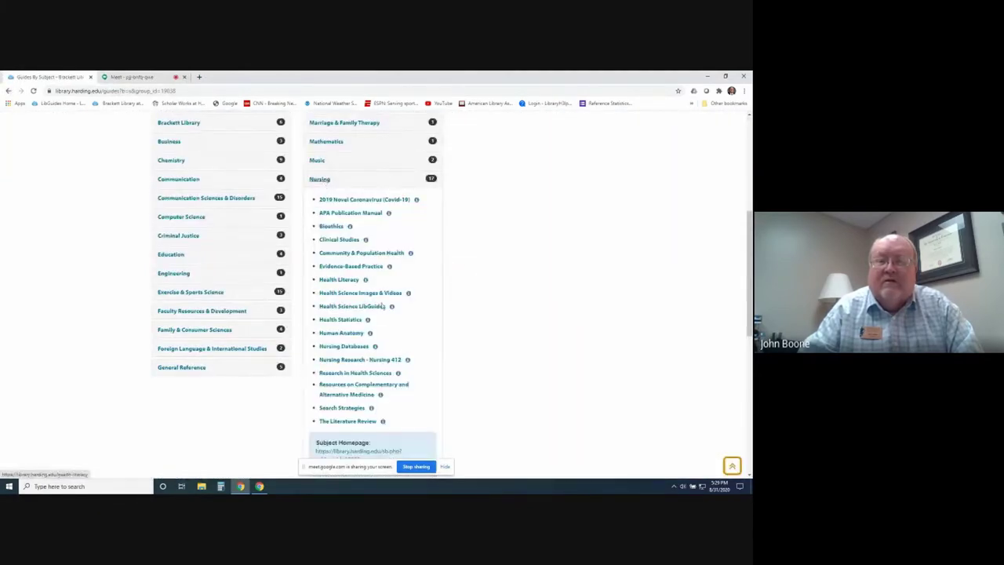
pyautogui.scroll(-1, 508, 295)
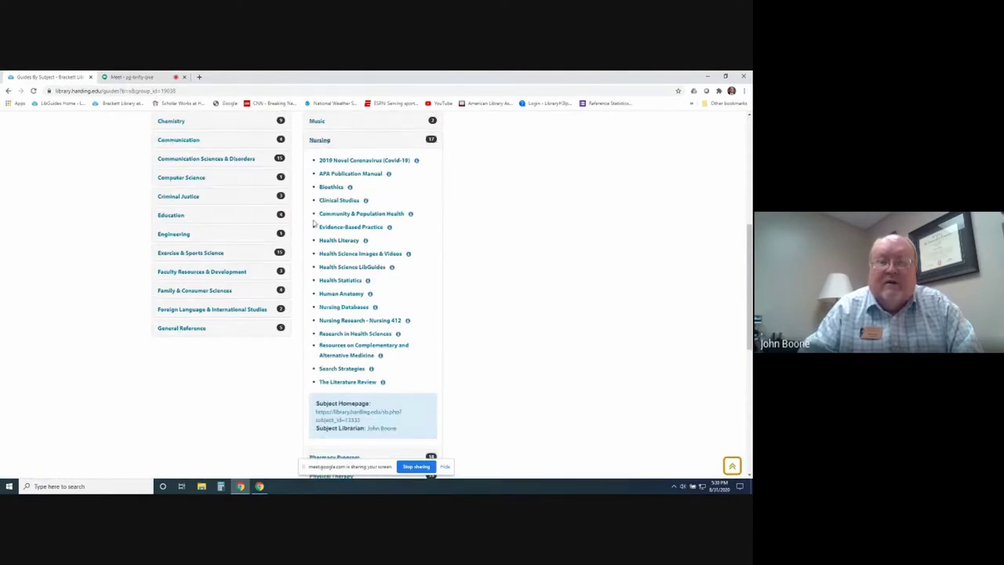
pyautogui.click(342, 280)
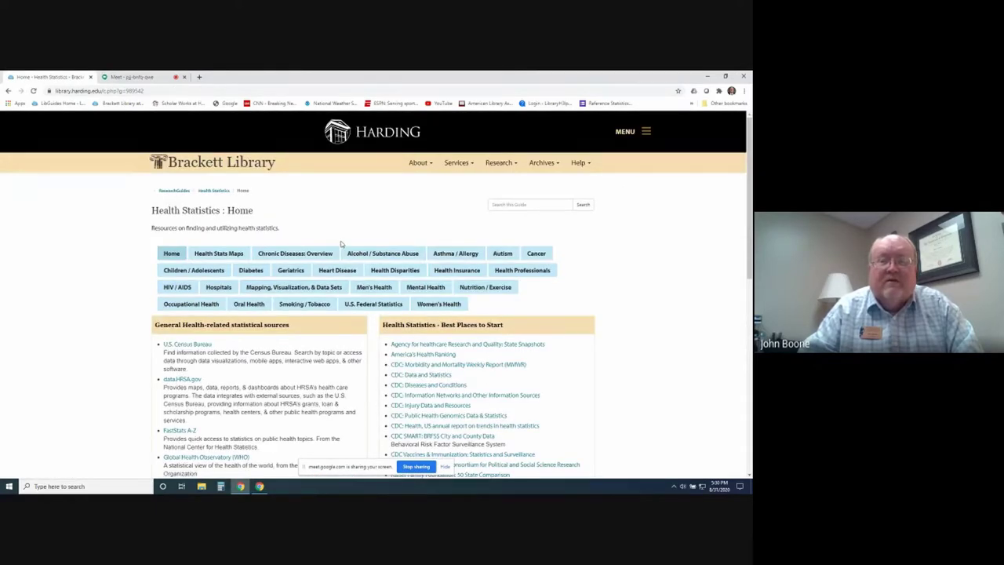
pyautogui.scroll(-1, 341, 243)
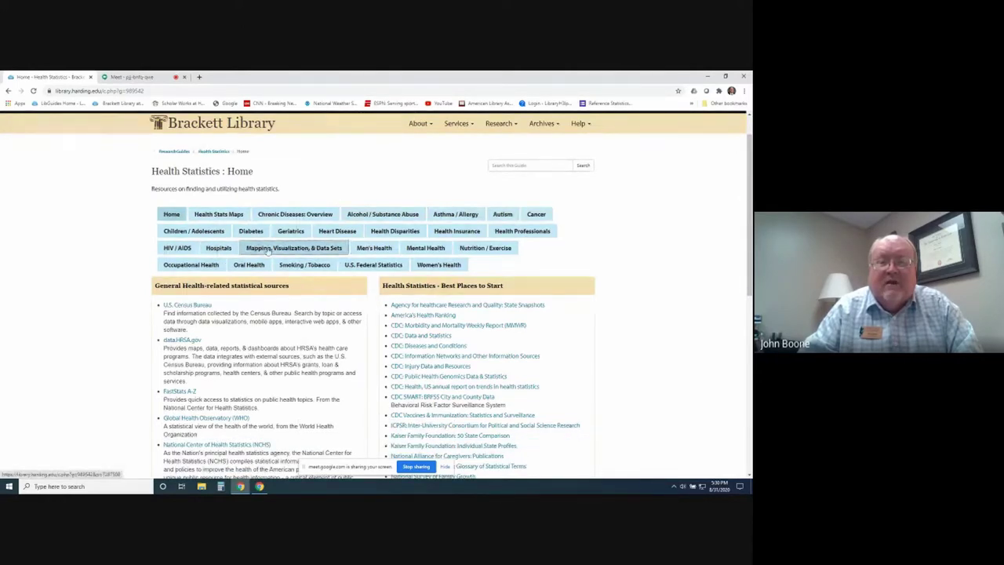
# View the Heart Disease statistics page, then open the Diabetes page and browse its sources
pyautogui.click(331, 232)
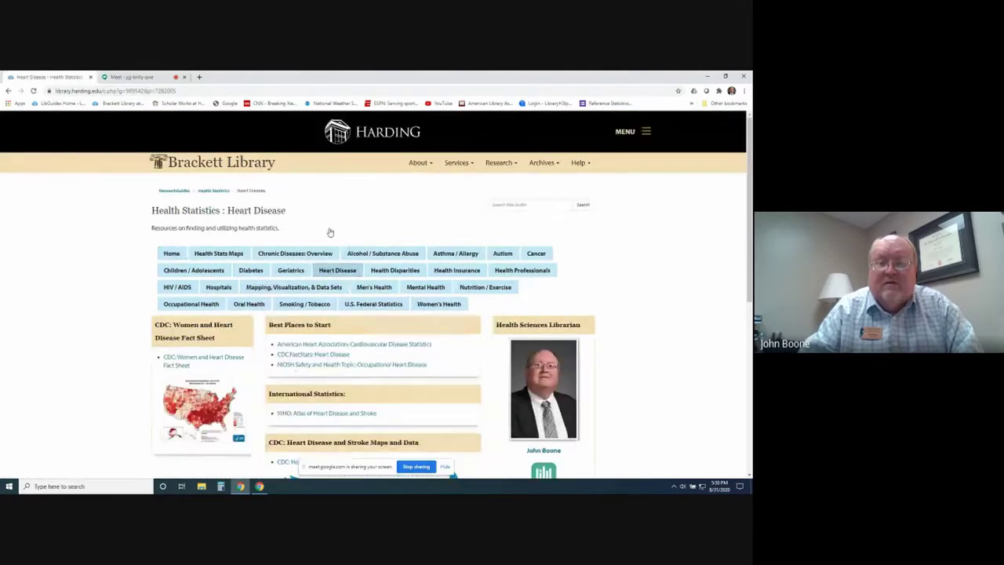
pyautogui.scroll(-2, 331, 231)
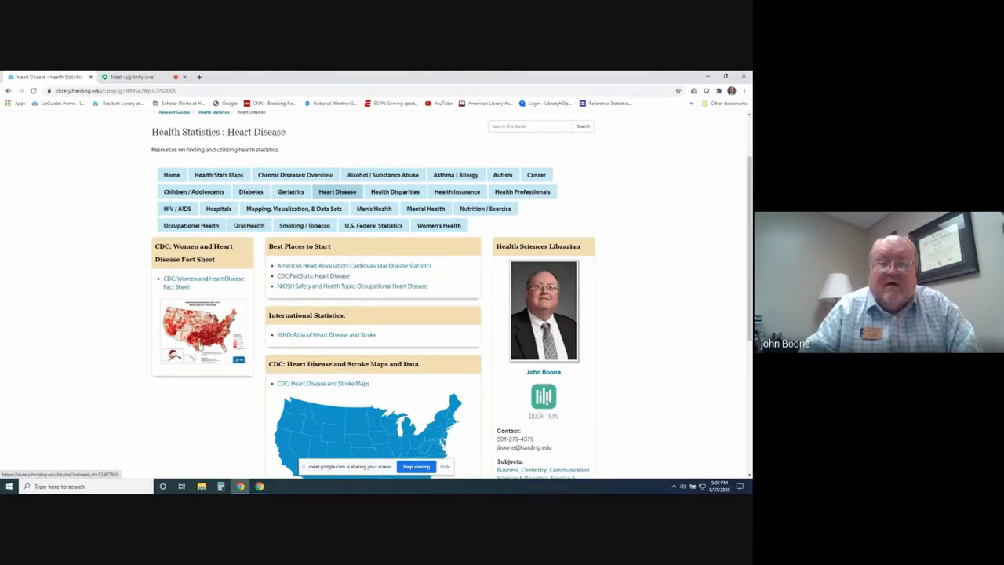
pyautogui.click(251, 193)
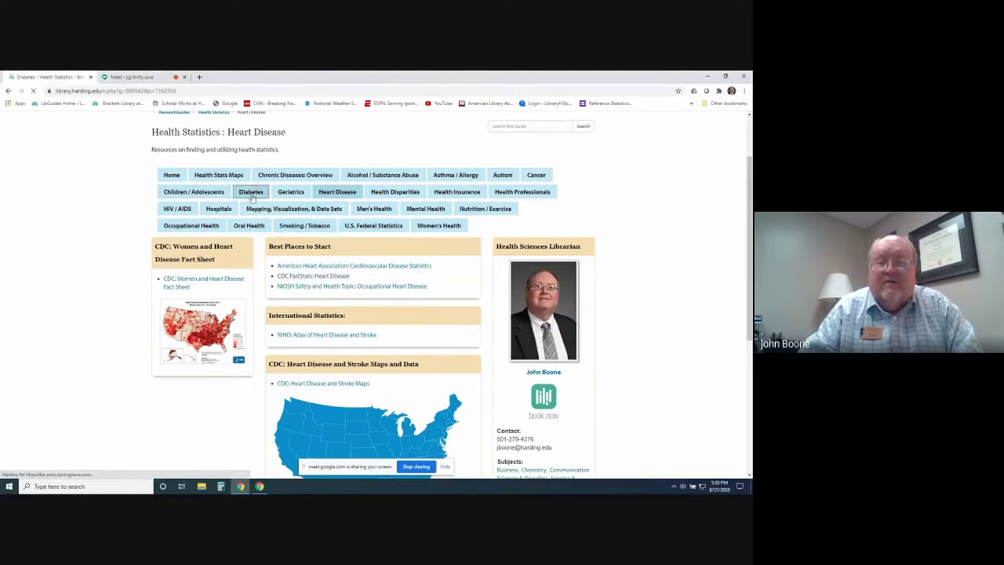
pyautogui.scroll(-4, 296, 193)
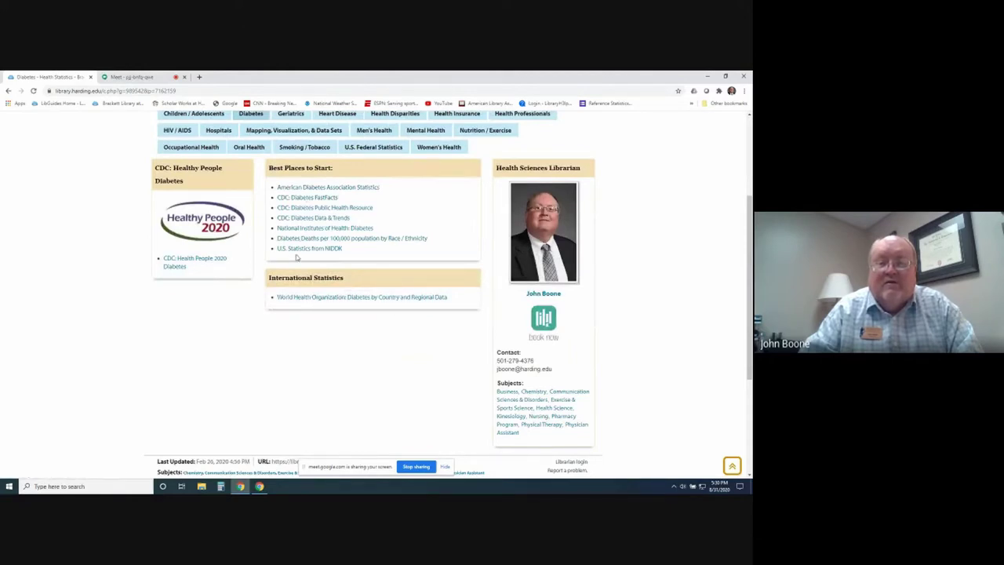
pyautogui.scroll(4, 300, 255)
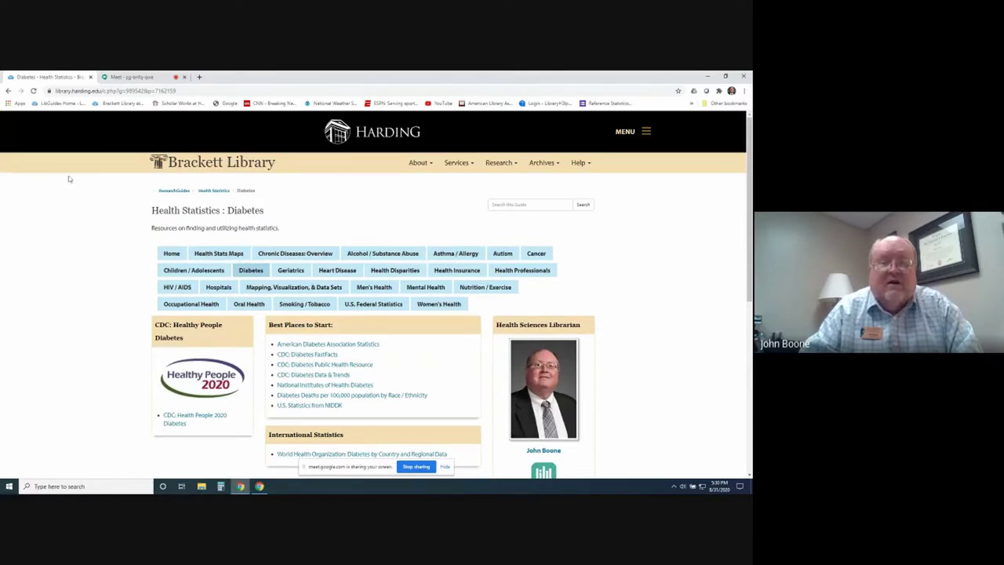
# Go back three pages to Guides By Subject and expand Nursing's 17 guides
pyautogui.click(9, 91)
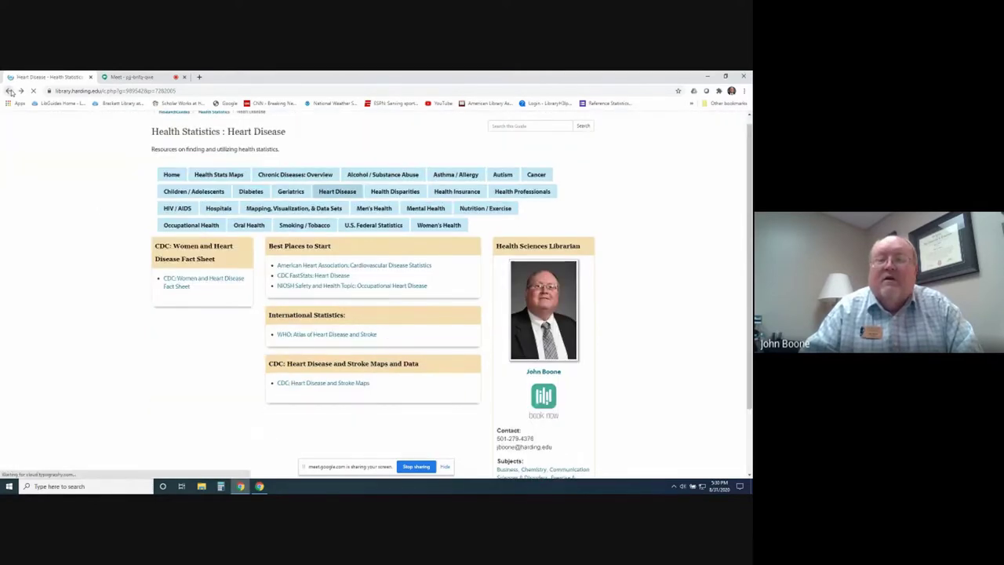
pyautogui.click(10, 91)
pyautogui.click(9, 91)
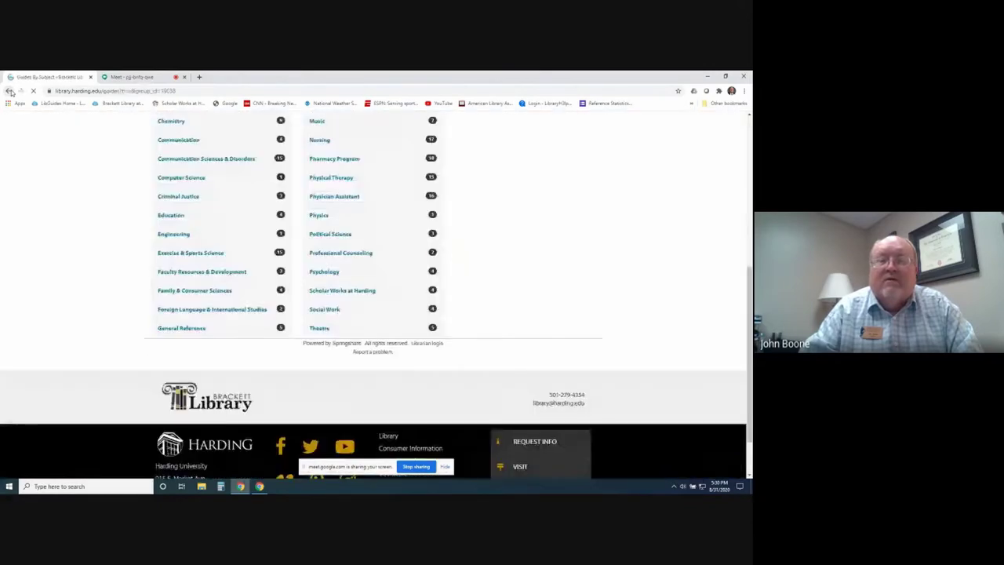
pyautogui.click(319, 139)
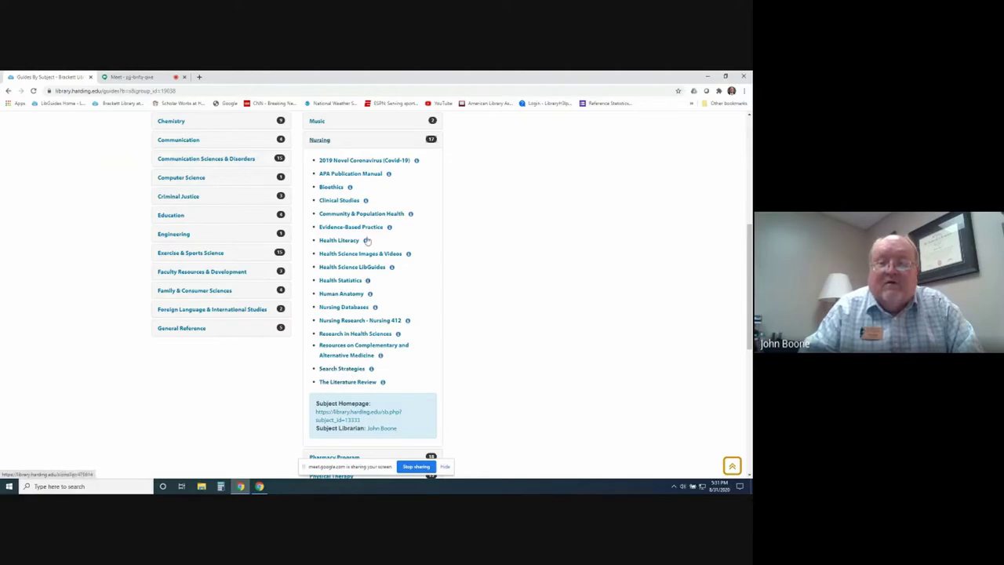
pyautogui.scroll(8, 415, 220)
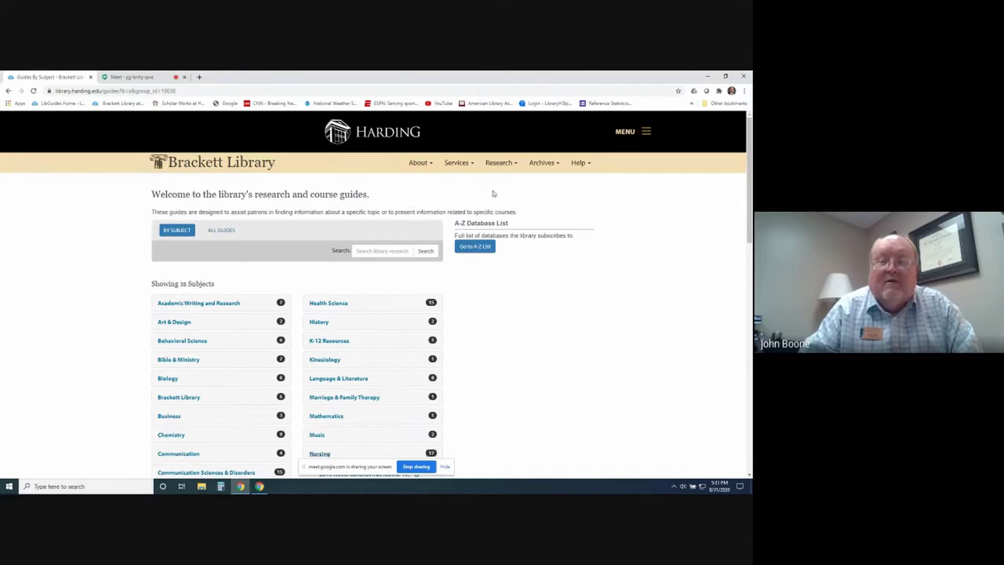
# Go to the Brackett Library home page and look over it
pyautogui.click(218, 163)
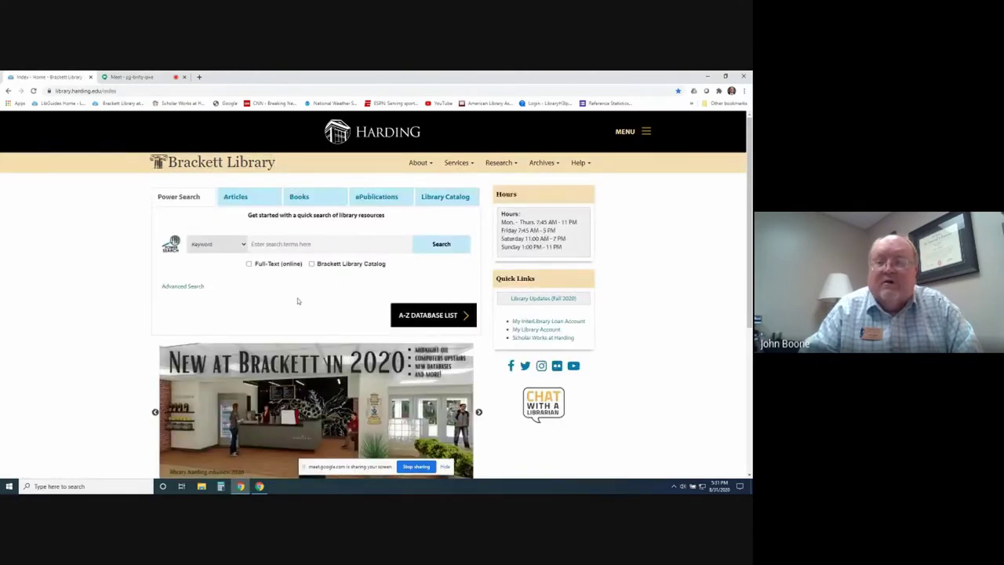
pyautogui.scroll(-2, 310, 298)
pyautogui.scroll(1, 298, 301)
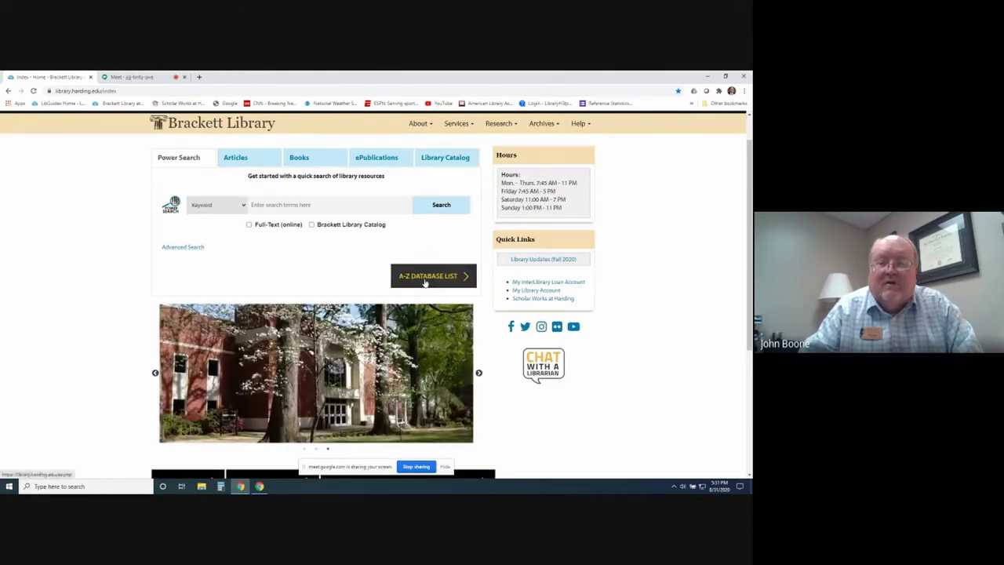
# Open the A-Z Databases list and filter it to Nursing (34 databases)
pyautogui.click(417, 281)
pyautogui.scroll(-1, 286, 320)
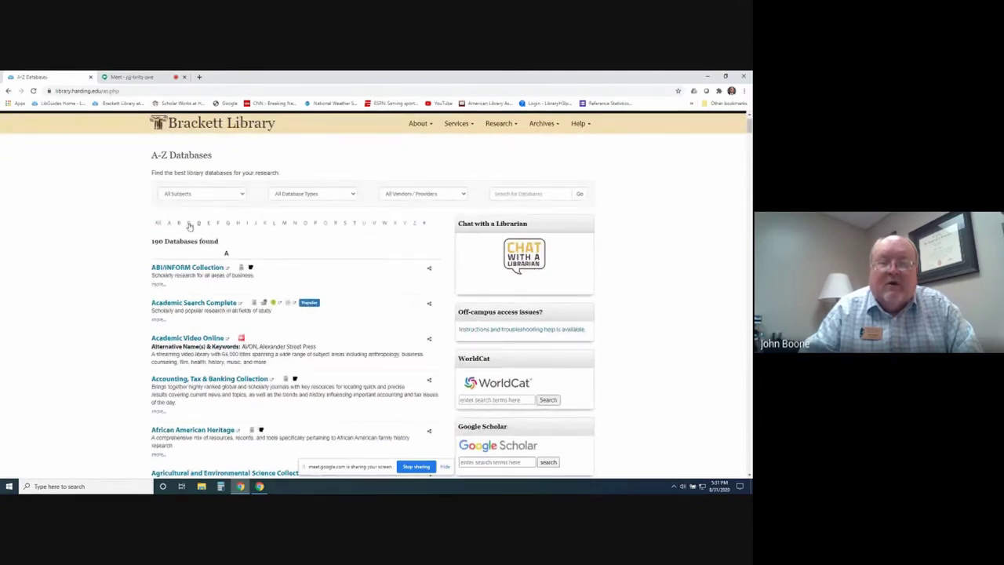
pyautogui.click(242, 195)
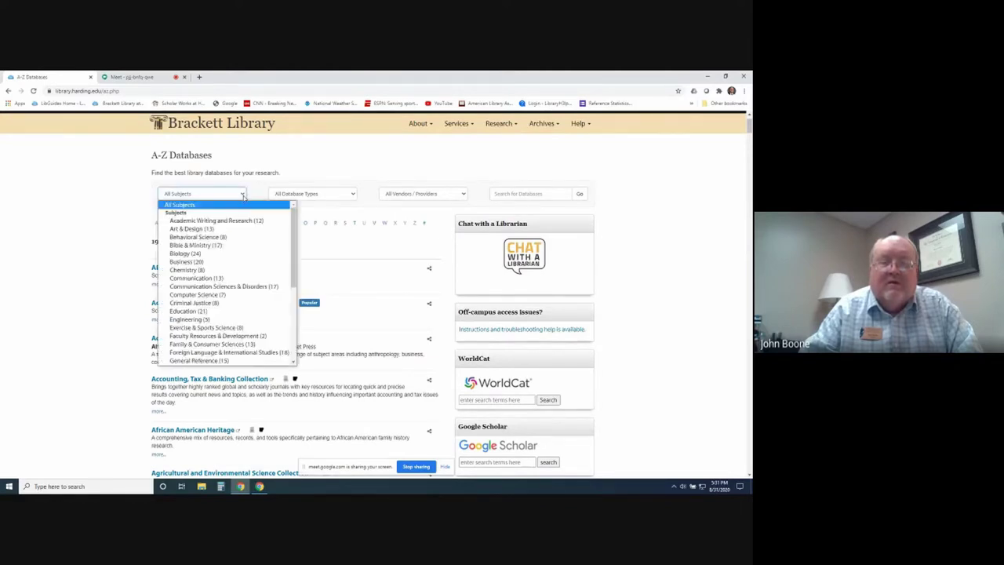
pyautogui.scroll(-1, 225, 248)
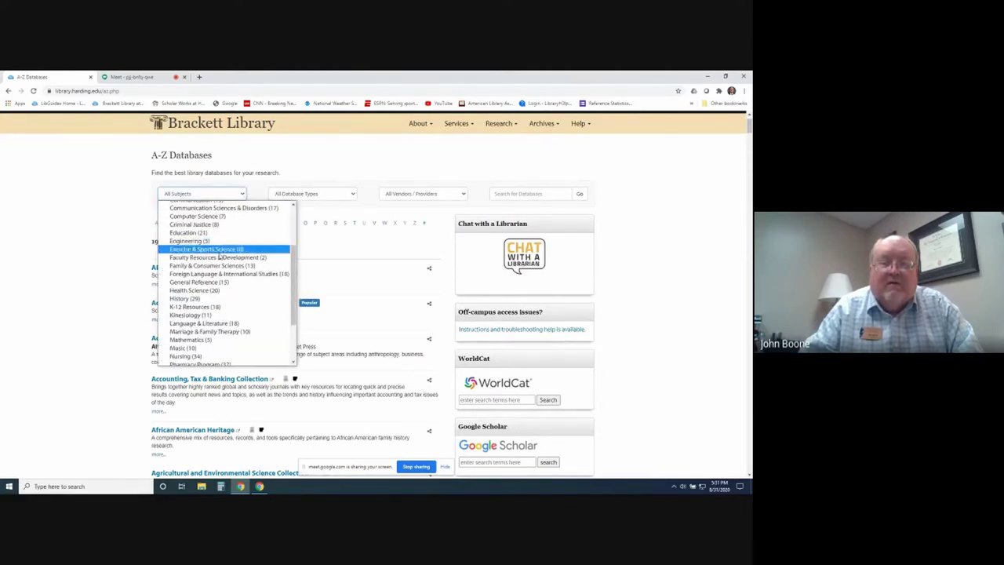
pyautogui.scroll(-1, 208, 263)
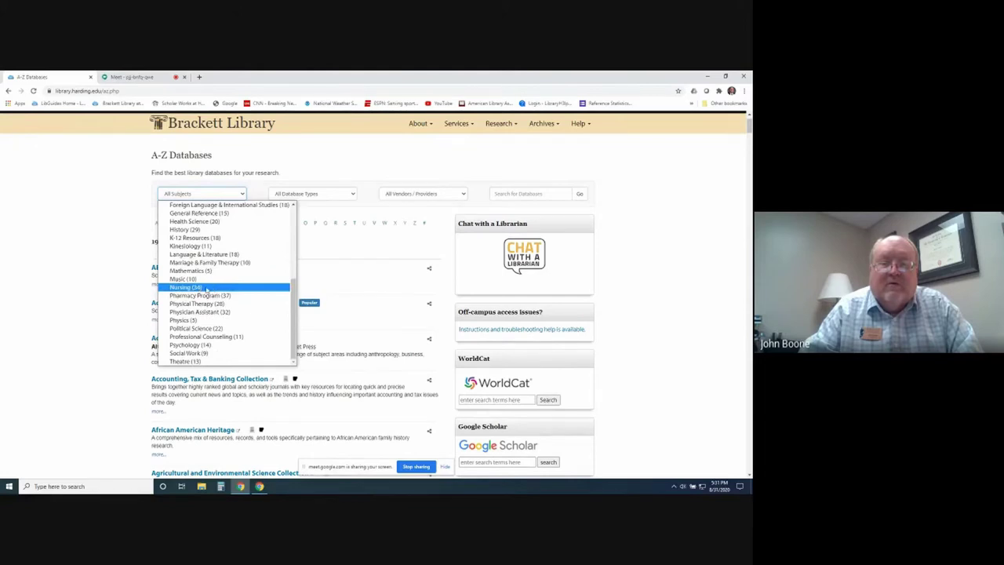
pyautogui.click(205, 288)
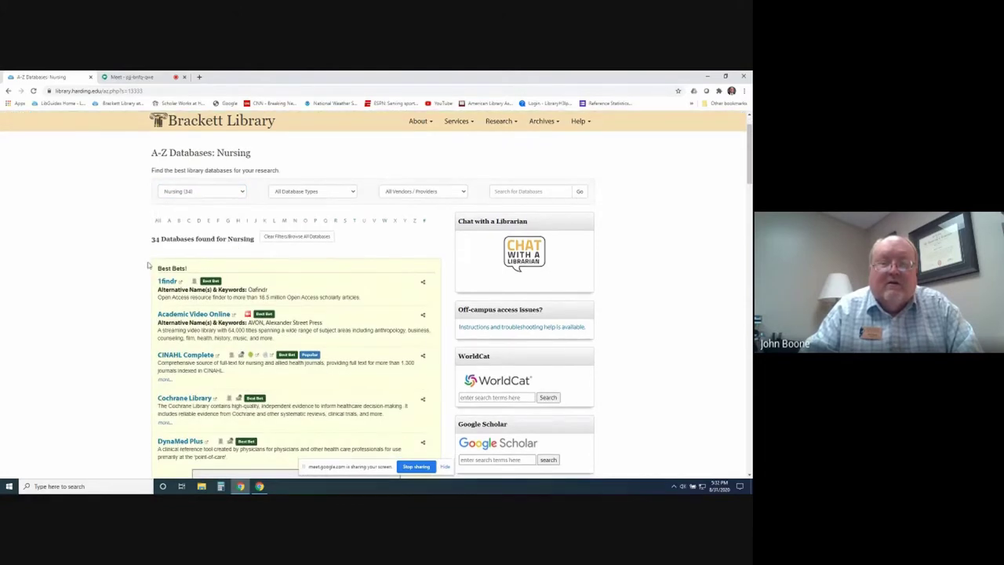
pyautogui.scroll(-4, 145, 266)
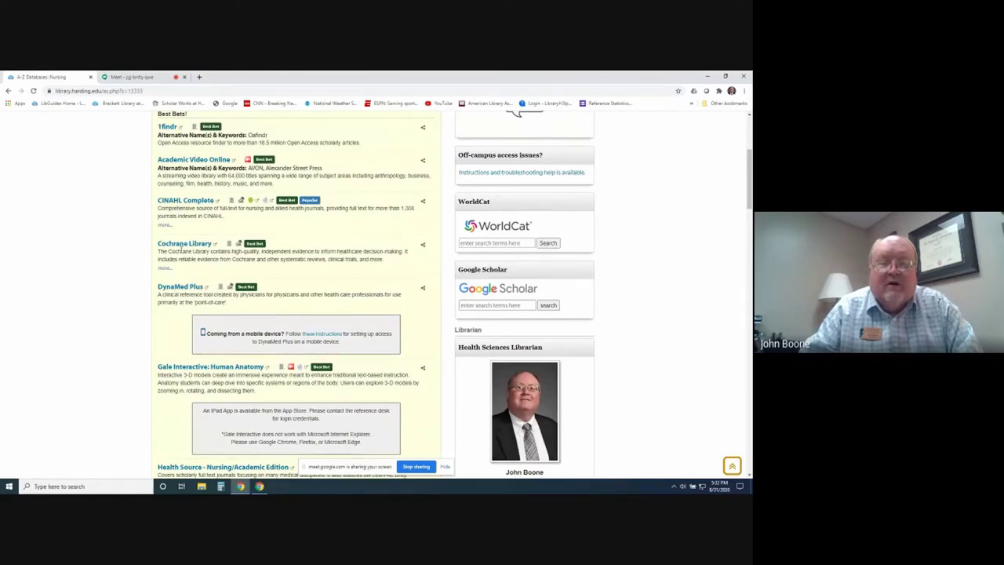
pyautogui.scroll(-6, 182, 248)
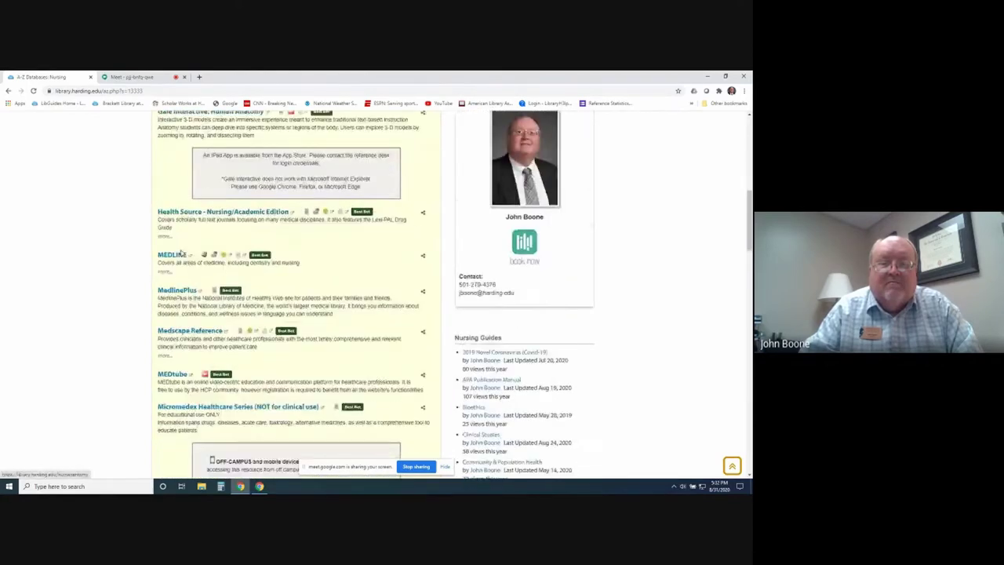
pyautogui.scroll(-3, 182, 251)
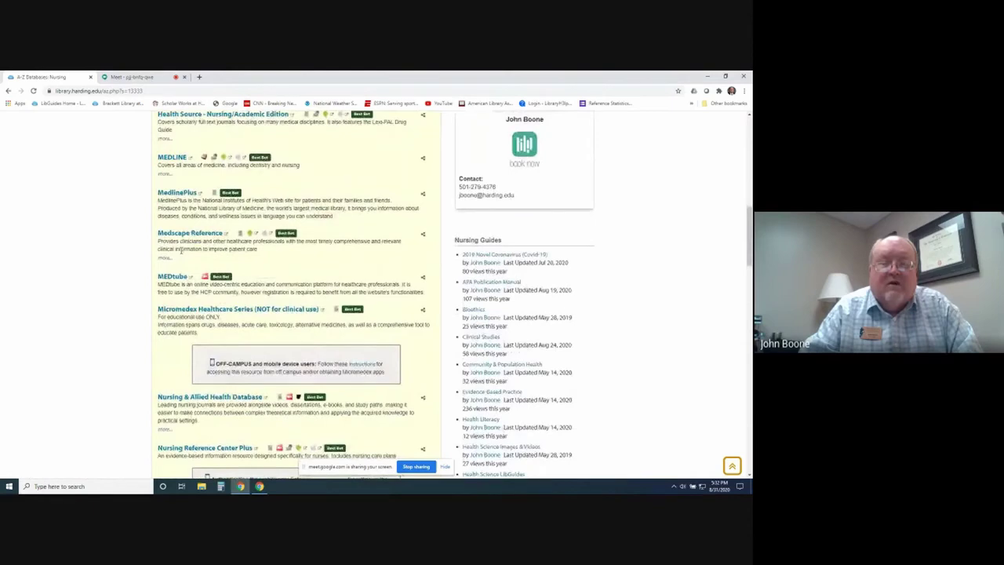
pyautogui.scroll(-3, 134, 237)
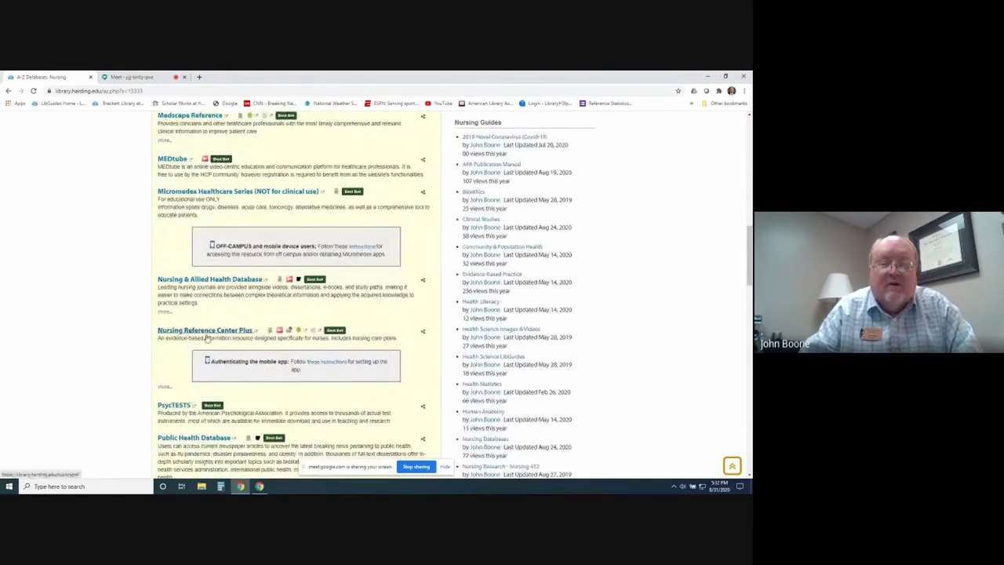
pyautogui.scroll(-5, 161, 345)
pyautogui.scroll(-5, 160, 352)
pyautogui.scroll(3, 169, 298)
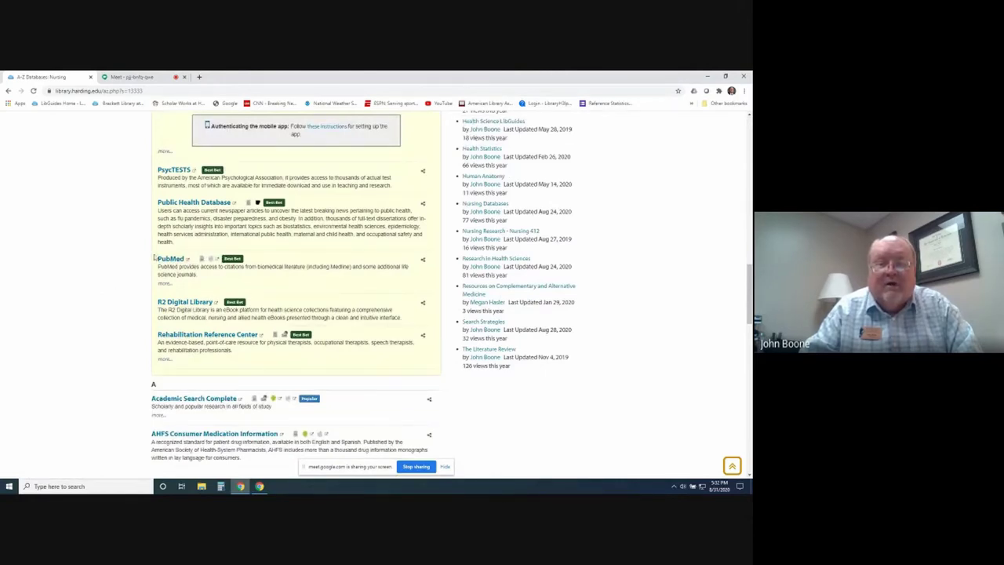
pyautogui.scroll(1, 160, 244)
pyautogui.scroll(2, 159, 246)
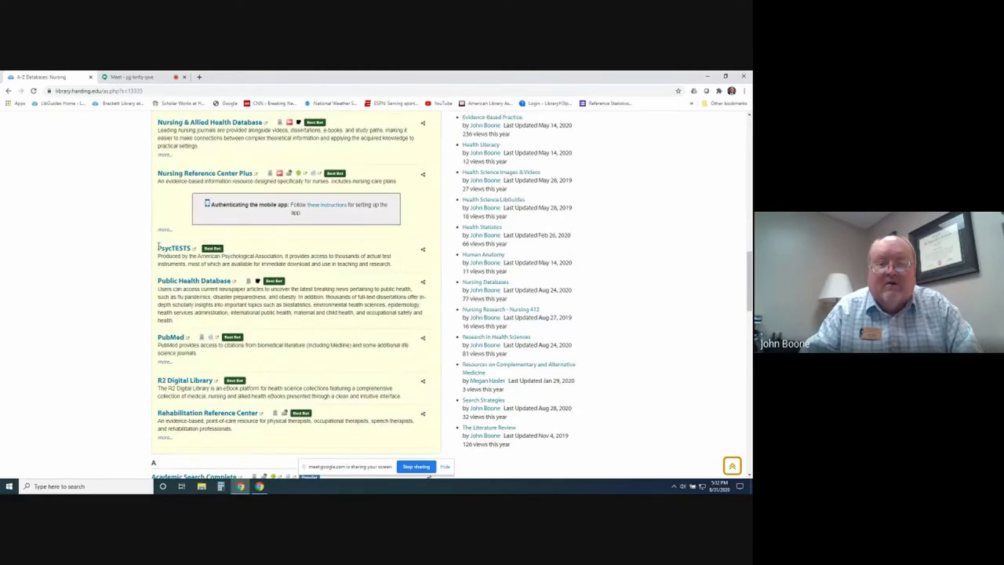
pyautogui.scroll(5, 160, 246)
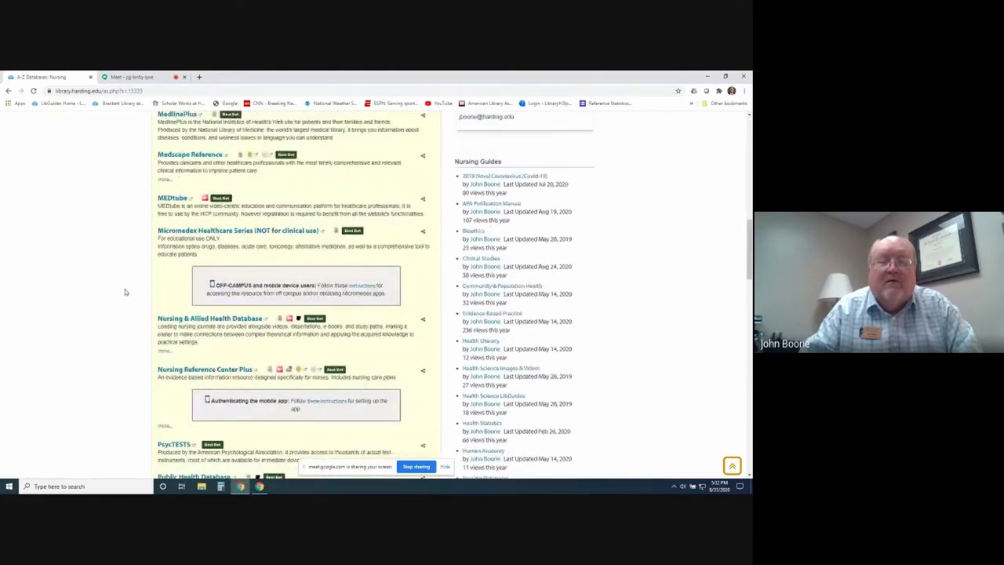
# Open Nursing Reference Center Plus and search 'heart disease' within Patient Ed, giving 628 results
pyautogui.click(200, 371)
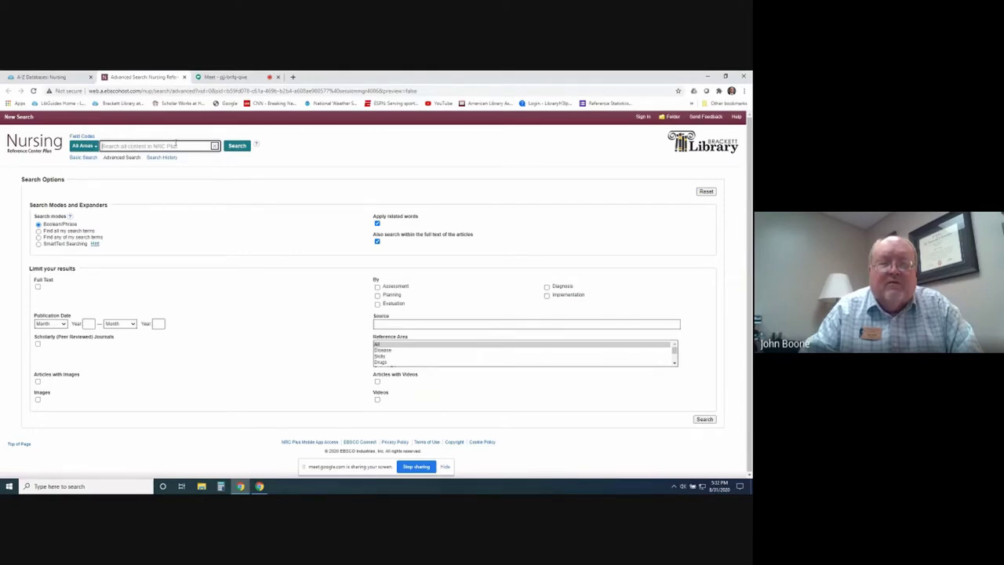
pyautogui.click(94, 146)
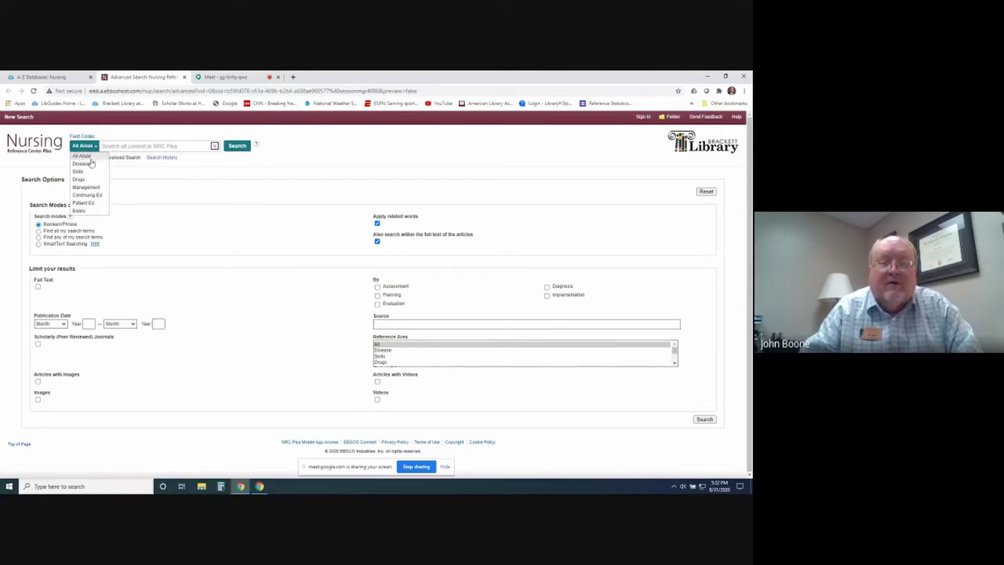
pyautogui.click(84, 203)
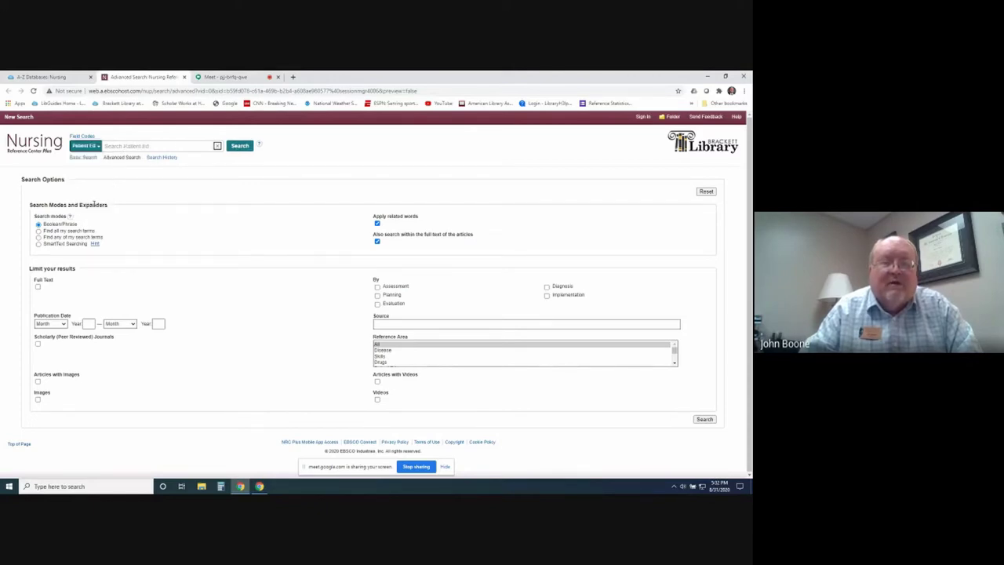
pyautogui.click(129, 149)
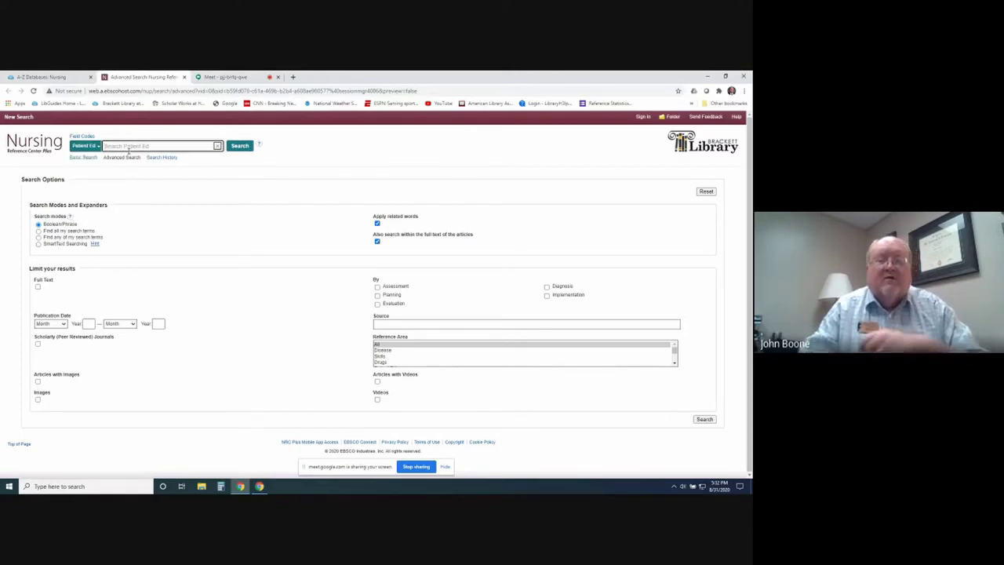
pyautogui.write('friart dise')
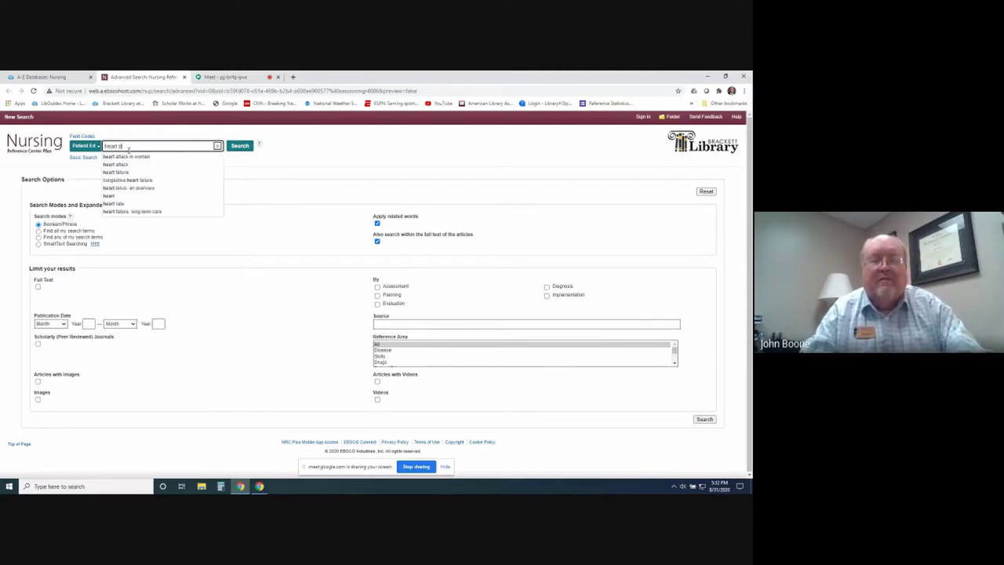
pyautogui.write('ase')
pyautogui.press('Return')
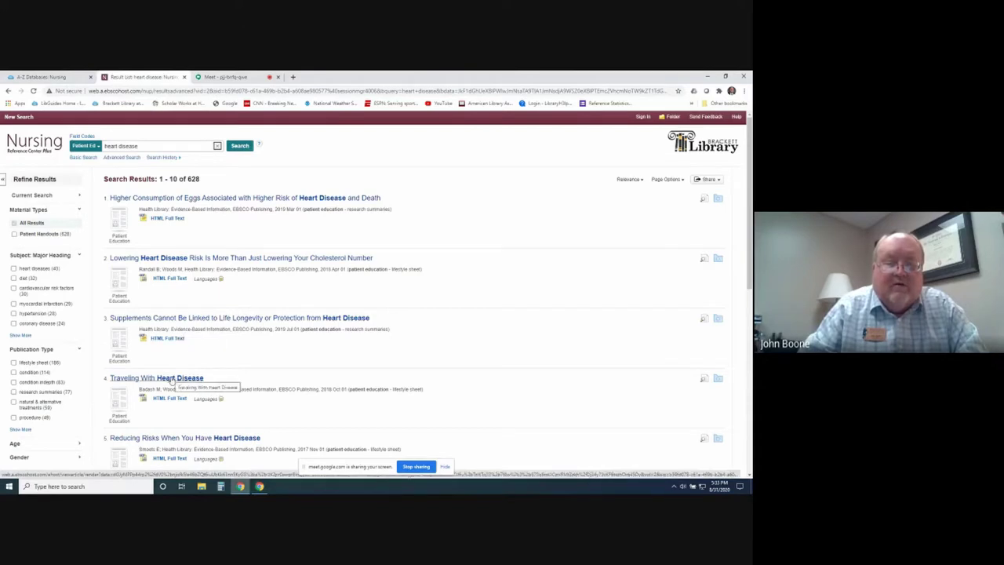
# Read the depression and heart attack article's HTML full text, then return to the results
pyautogui.scroll(-2, 173, 356)
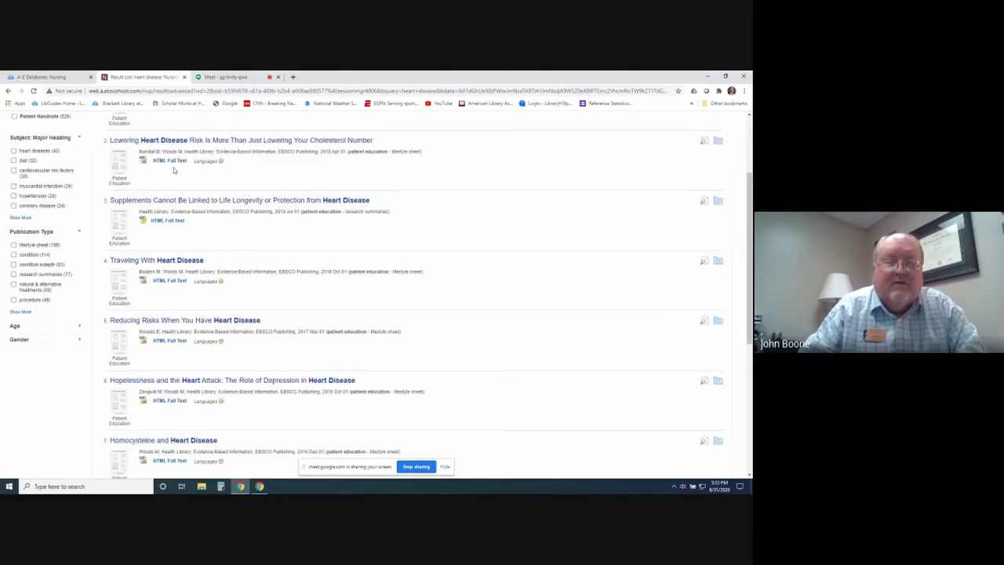
pyautogui.scroll(-1, 176, 343)
pyautogui.scroll(-2, 177, 342)
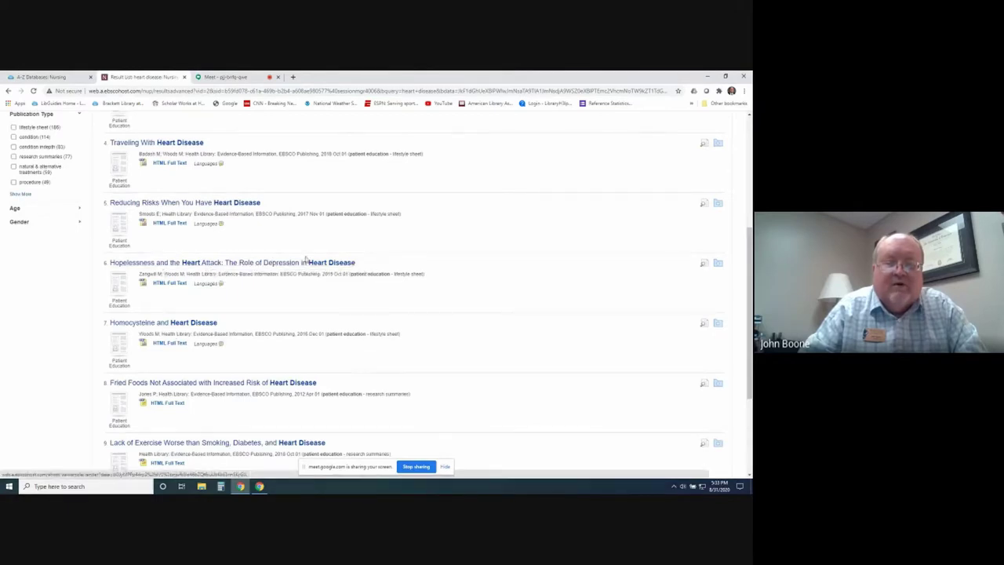
pyautogui.click(180, 284)
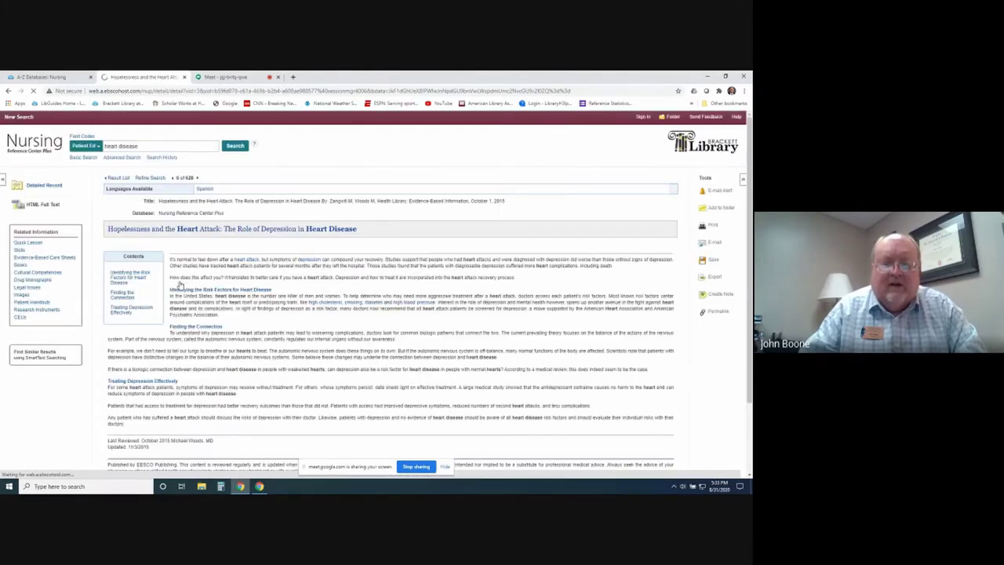
pyautogui.scroll(-3, 179, 284)
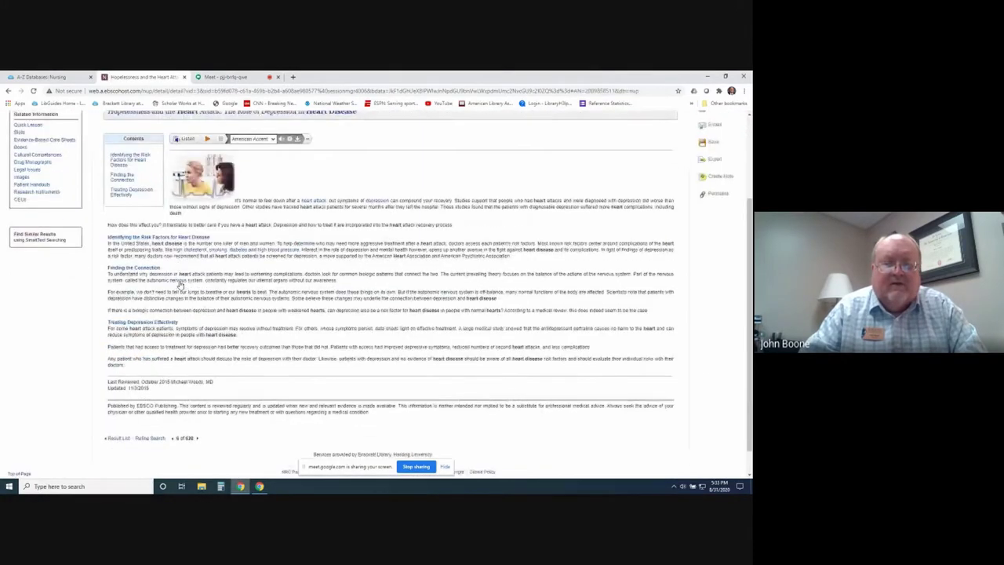
pyautogui.scroll(3, 154, 244)
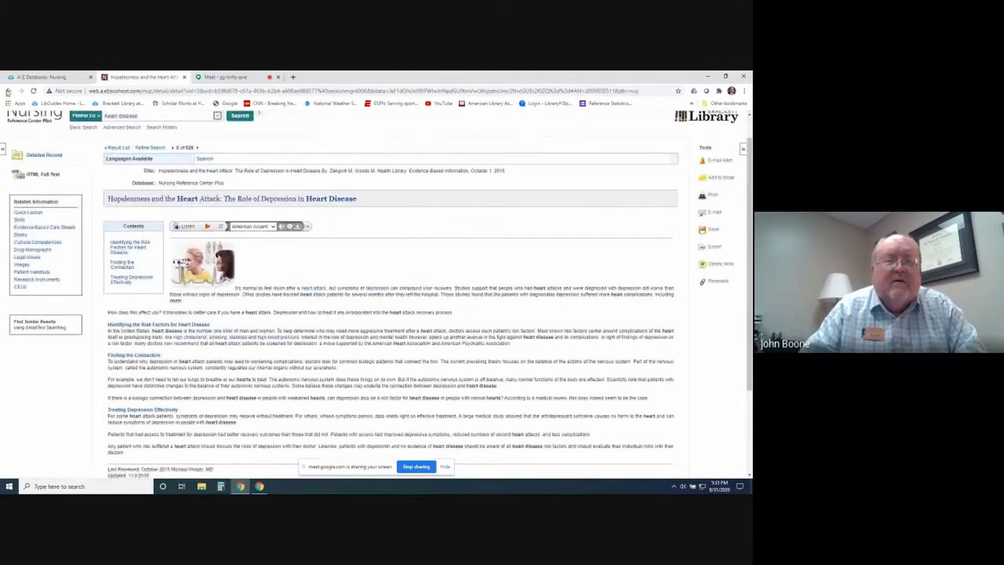
pyautogui.click(7, 91)
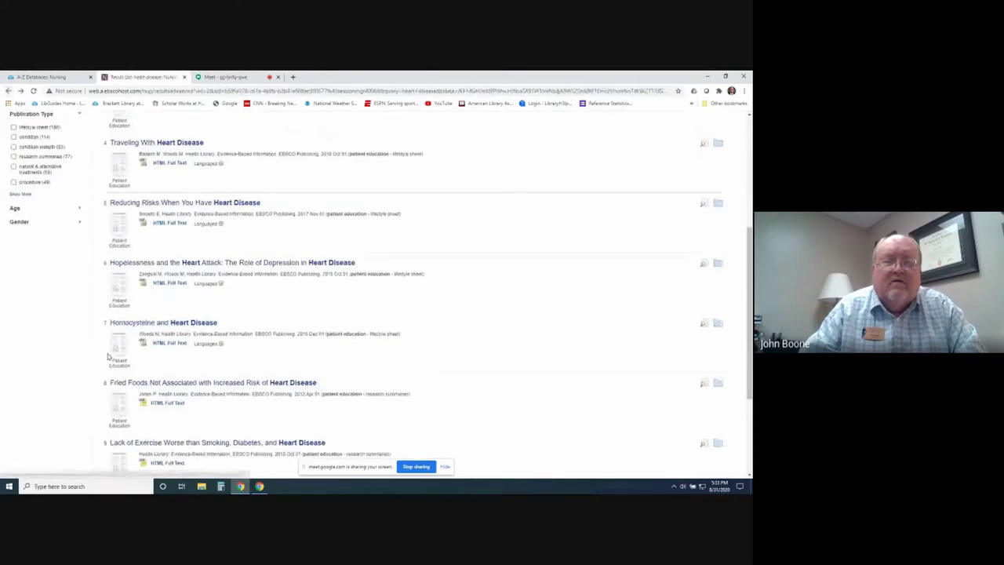
pyautogui.scroll(4, 178, 320)
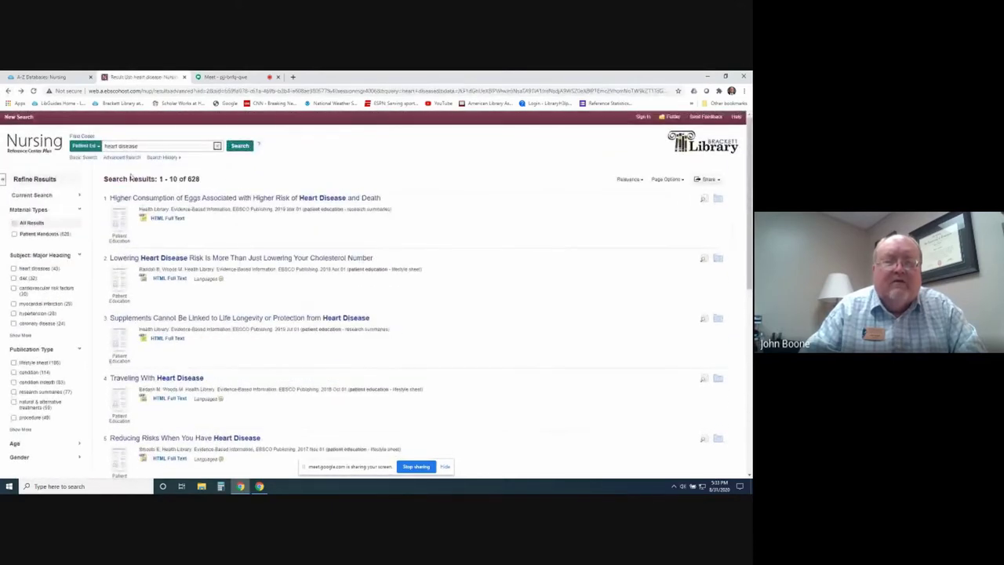
# Rerun the heart disease search in Continuing Ed and open the Heart Failure and Kidney Disease PDF
pyautogui.click(85, 146)
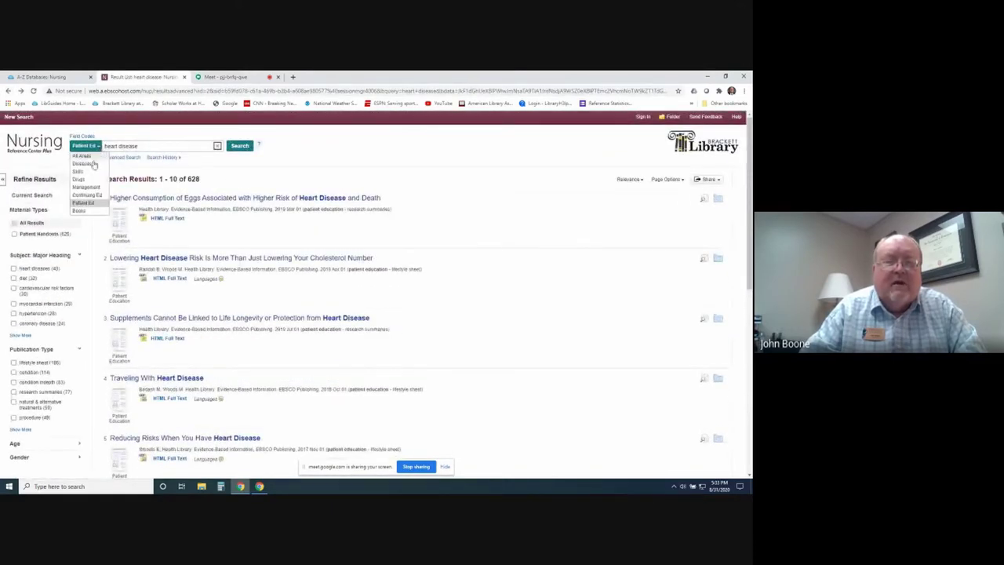
pyautogui.click(91, 195)
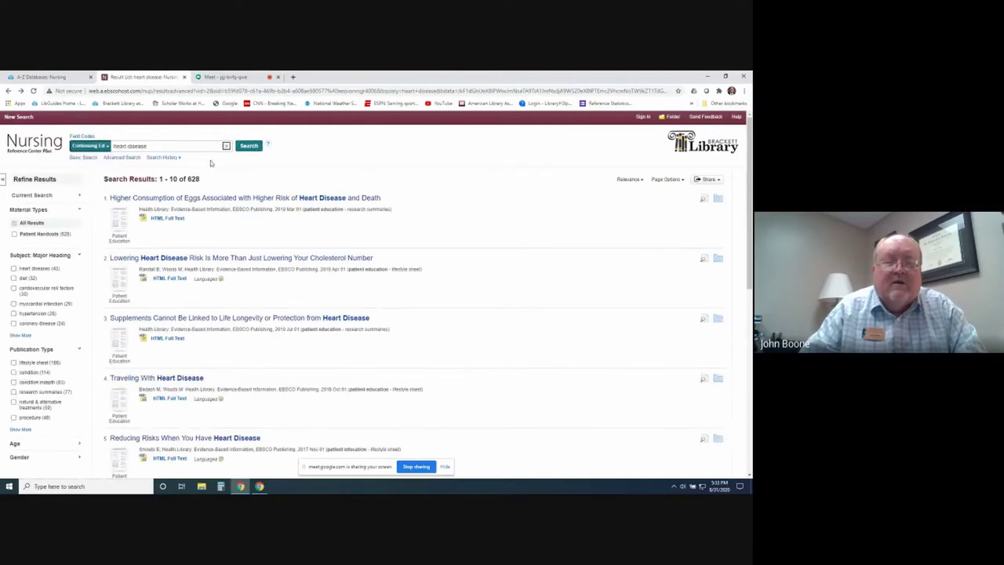
pyautogui.click(248, 146)
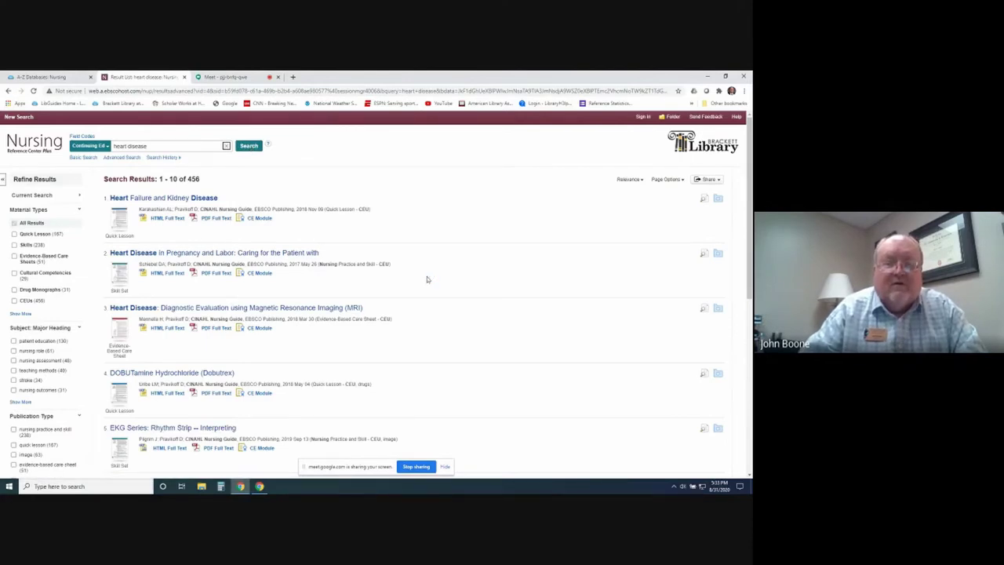
pyautogui.scroll(-1, 427, 279)
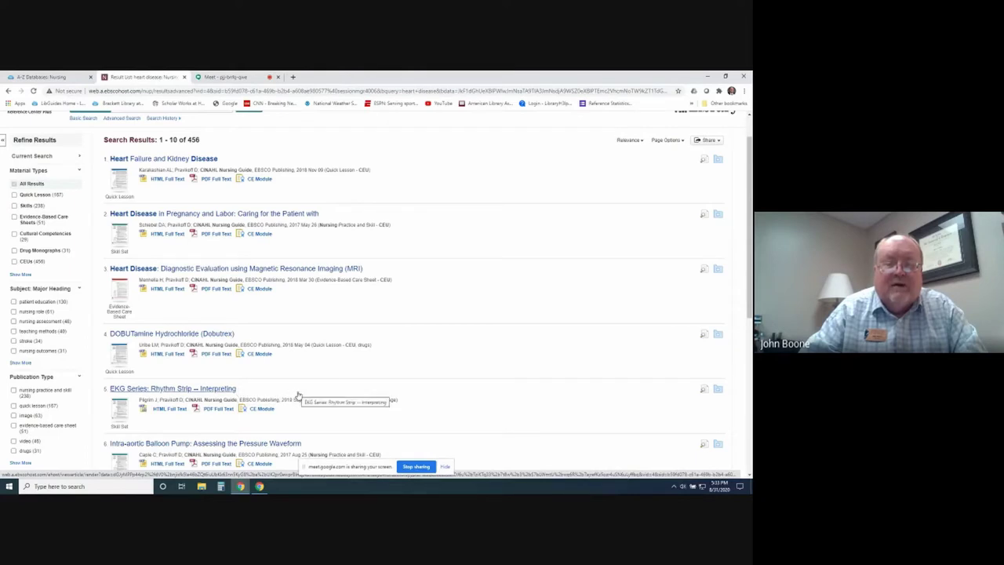
pyautogui.click(215, 179)
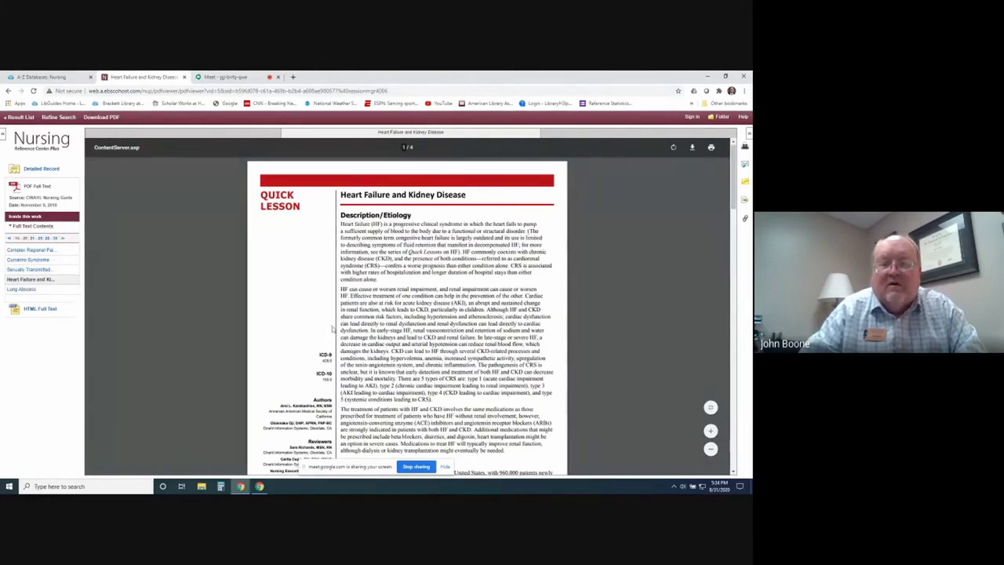
# Read through the Heart Failure and Kidney Disease PDF, then return to the 456 Continuing Ed results
pyautogui.scroll(-2, 342, 322)
pyautogui.scroll(-6, 330, 327)
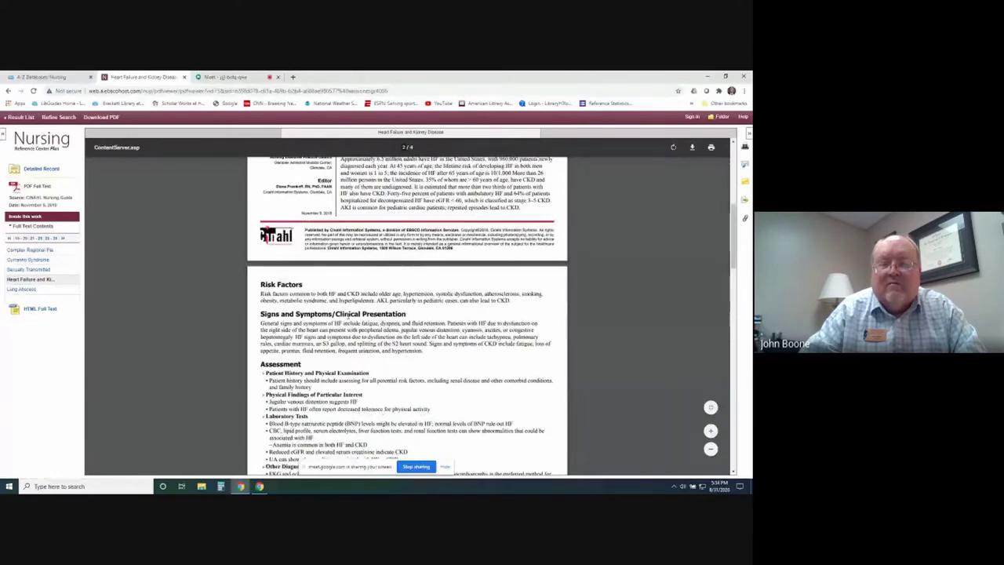
pyautogui.scroll(-10, 307, 364)
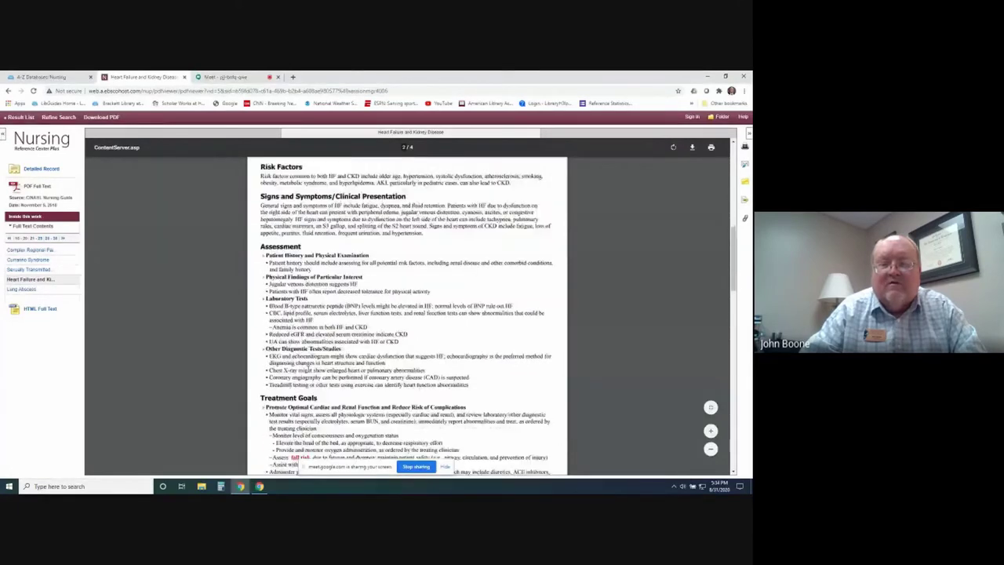
pyautogui.scroll(-5, 303, 377)
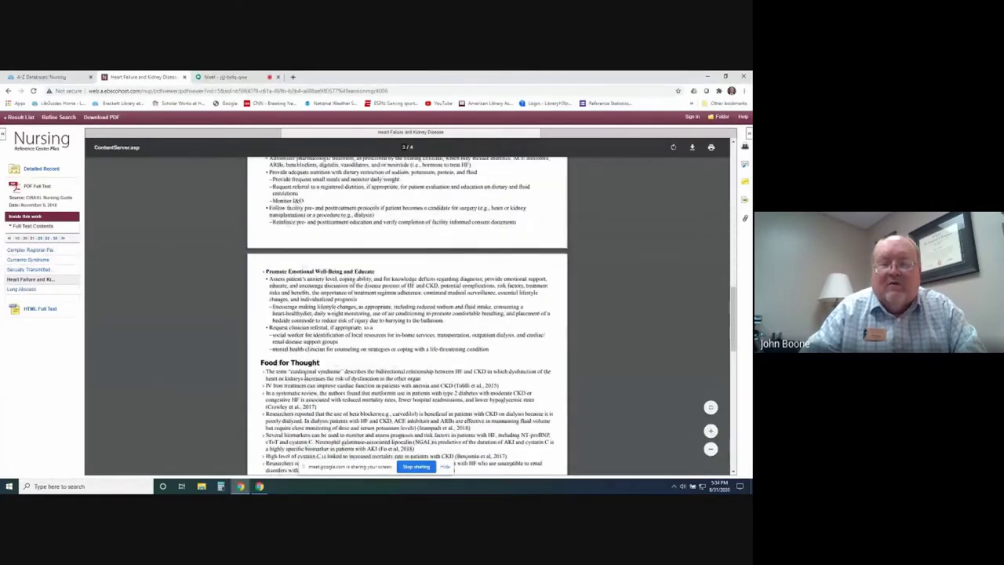
pyautogui.scroll(-2, 301, 378)
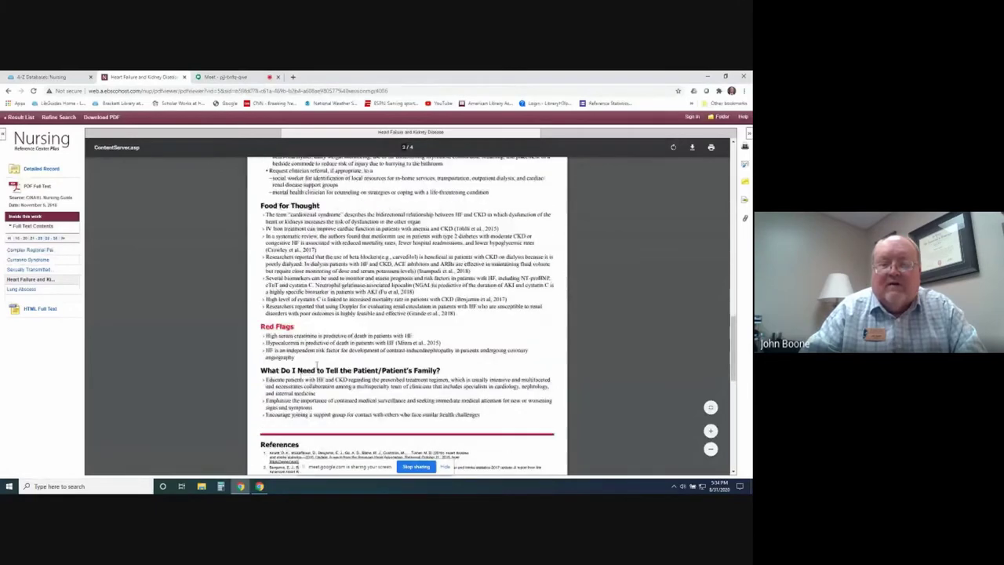
pyautogui.scroll(15, 292, 274)
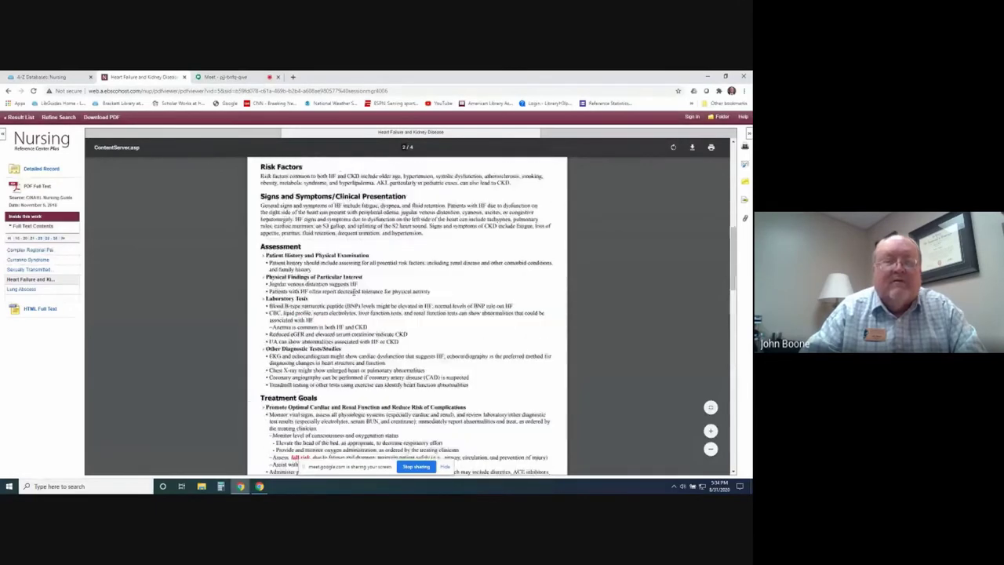
pyautogui.click(7, 91)
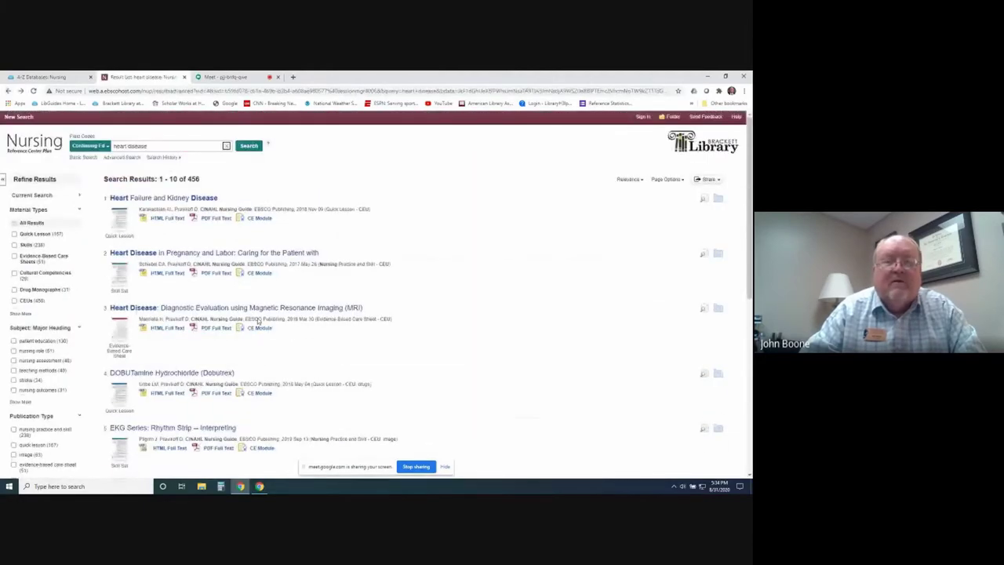
pyautogui.click(107, 147)
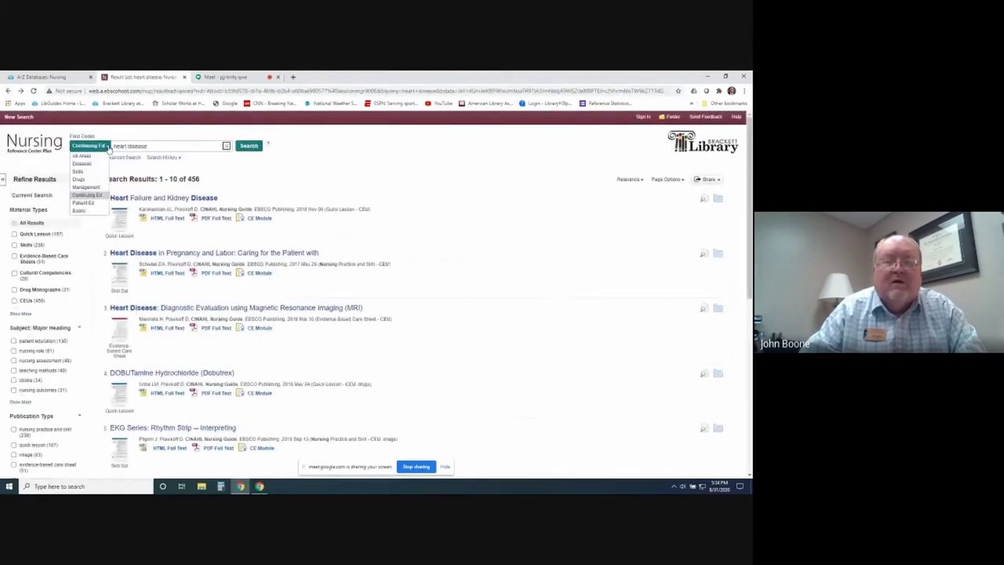
pyautogui.click(99, 189)
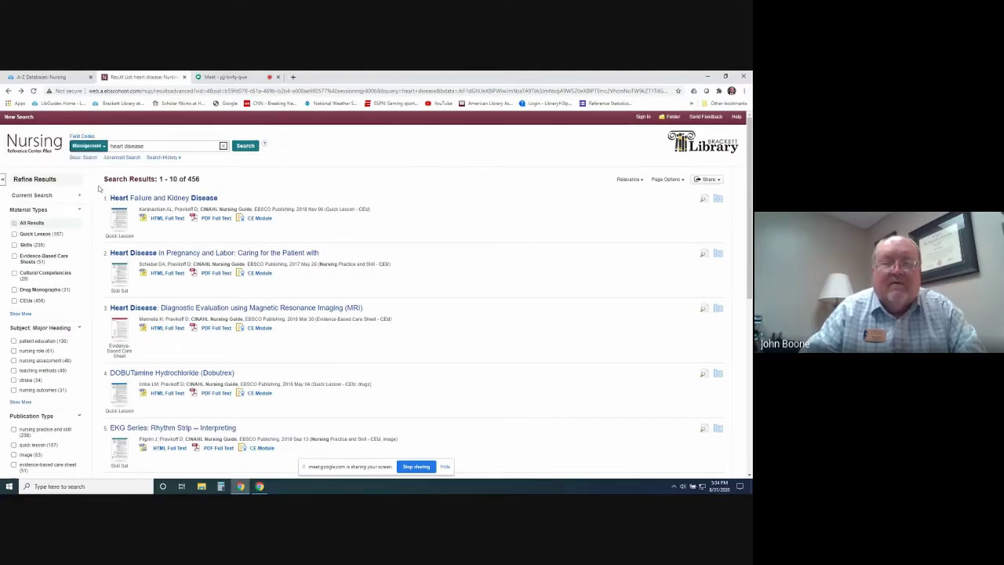
pyautogui.click(248, 147)
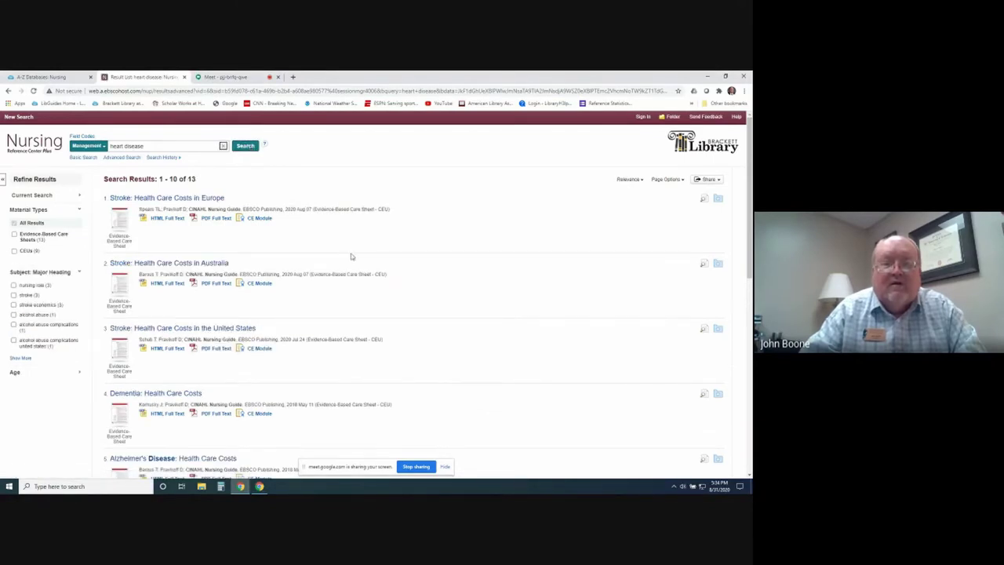
pyautogui.scroll(-3, 346, 259)
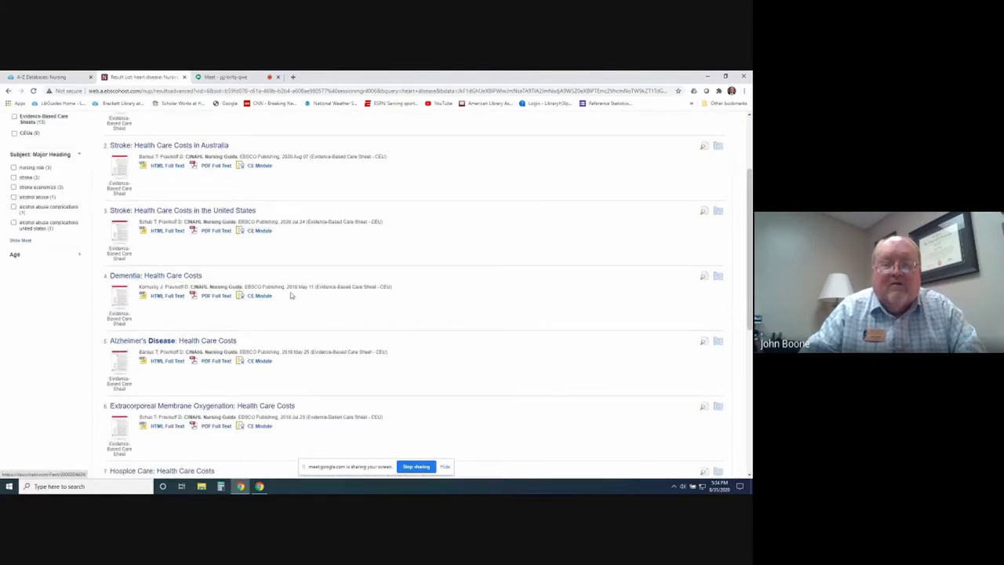
pyautogui.scroll(-1, 288, 296)
pyautogui.scroll(2, 245, 348)
pyautogui.scroll(1, 245, 349)
pyautogui.scroll(-4, 248, 349)
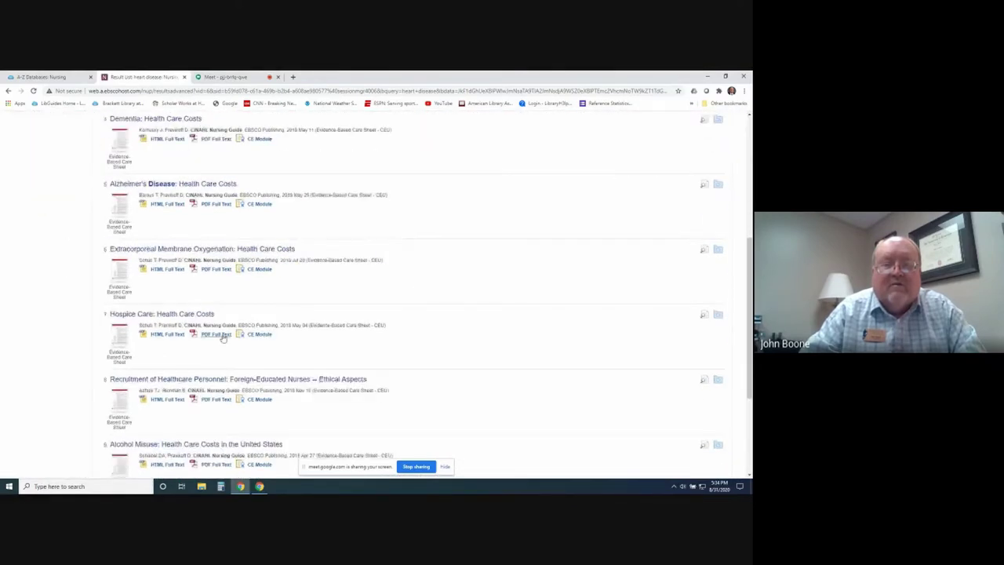
pyautogui.scroll(4, 276, 320)
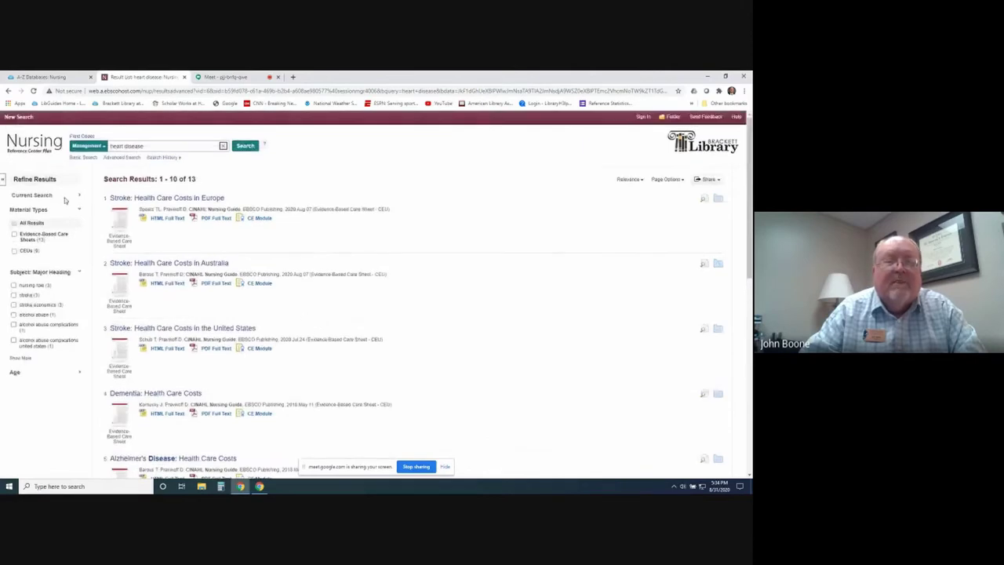
pyautogui.click(8, 91)
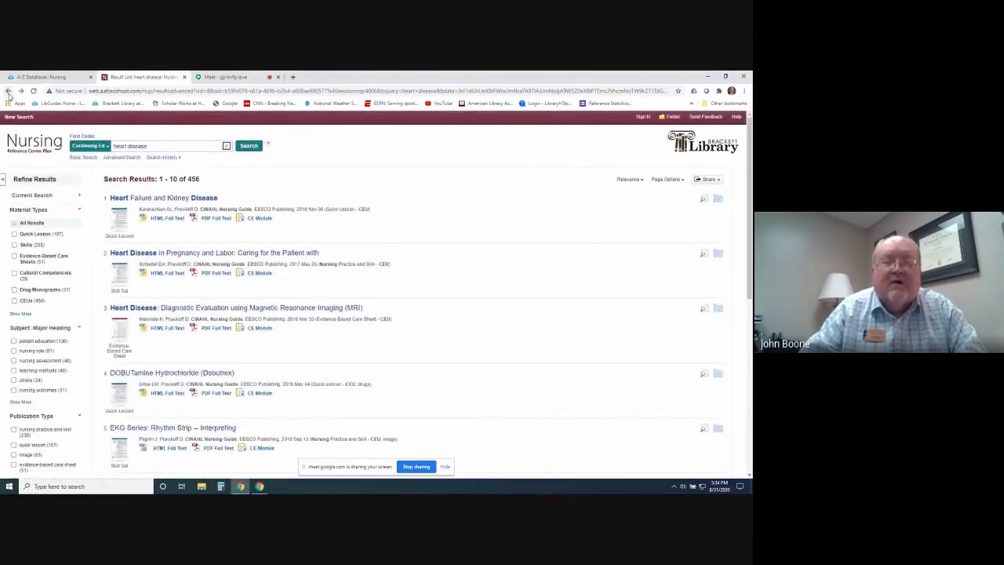
# Limit the heart disease search to Drugs, giving 923 results
pyautogui.click(107, 146)
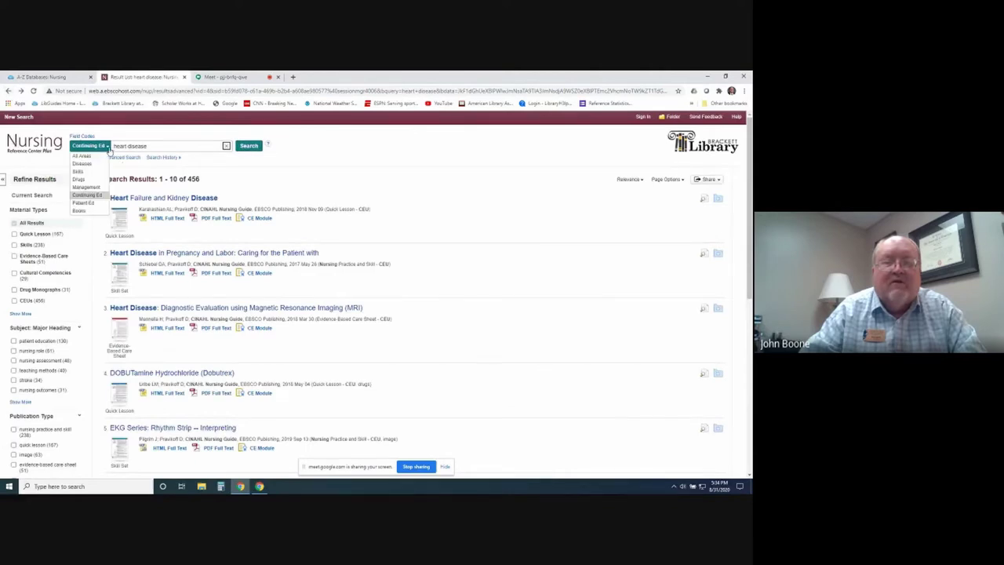
pyautogui.click(77, 179)
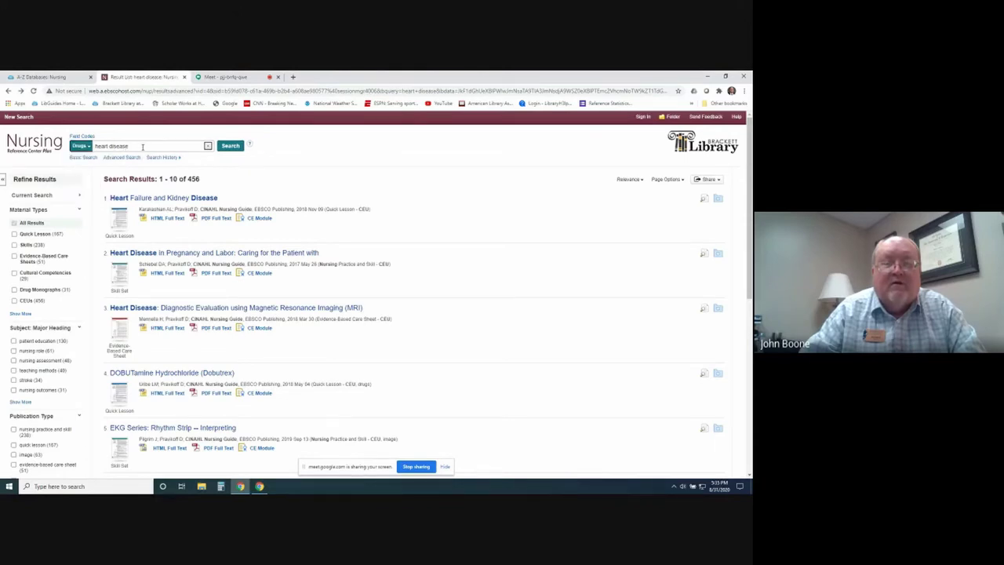
pyautogui.click(233, 146)
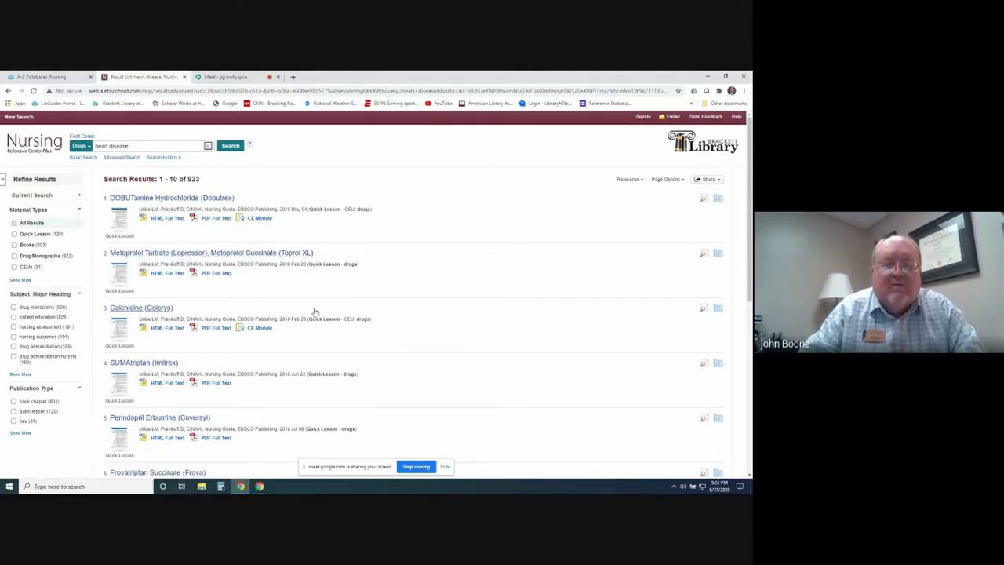
# Browse the Drugs results and open the Metoprolol Tartrate PDF full text
pyautogui.scroll(-2, 314, 314)
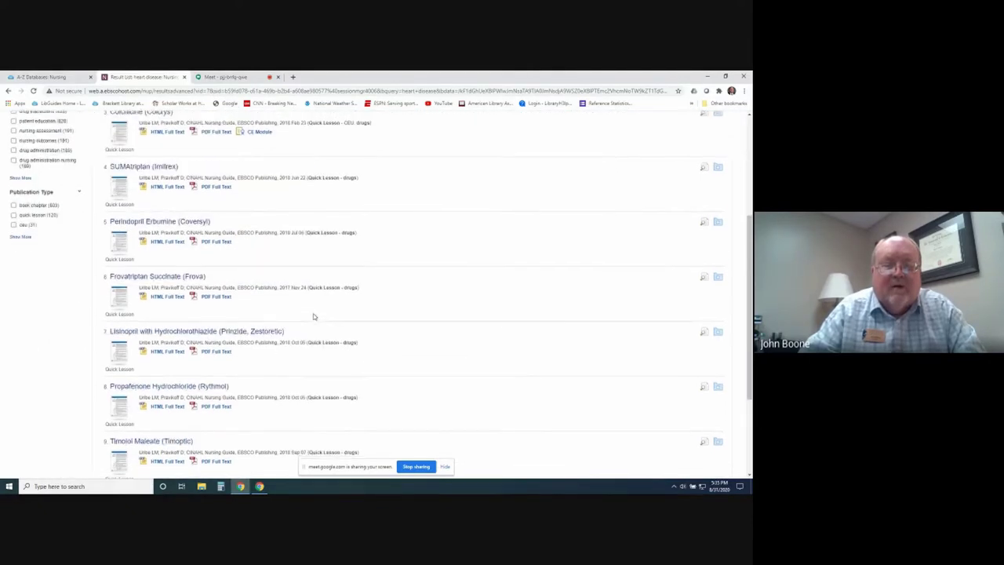
pyautogui.scroll(-1, 313, 315)
pyautogui.scroll(-1, 313, 316)
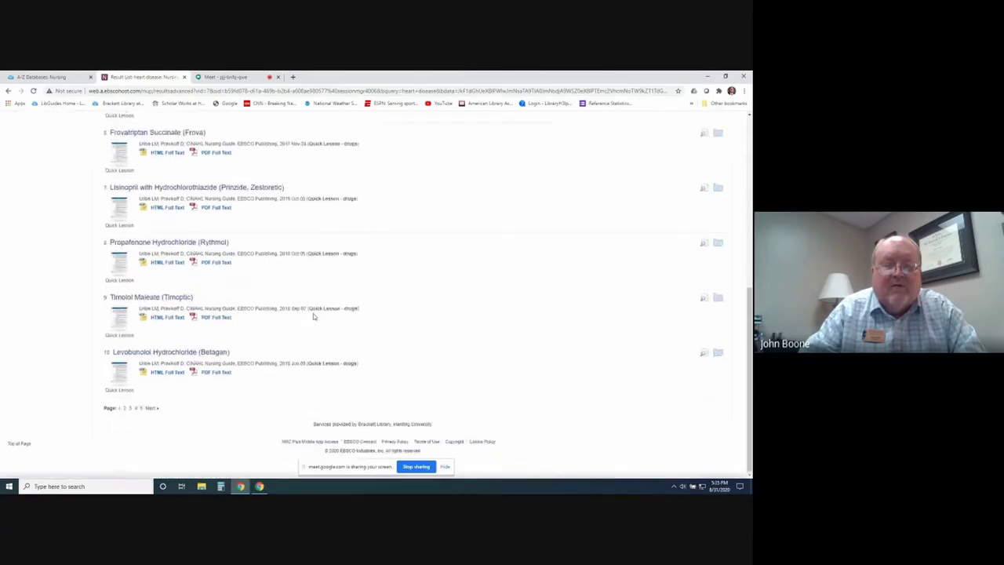
pyautogui.scroll(1, 307, 324)
pyautogui.scroll(3, 307, 324)
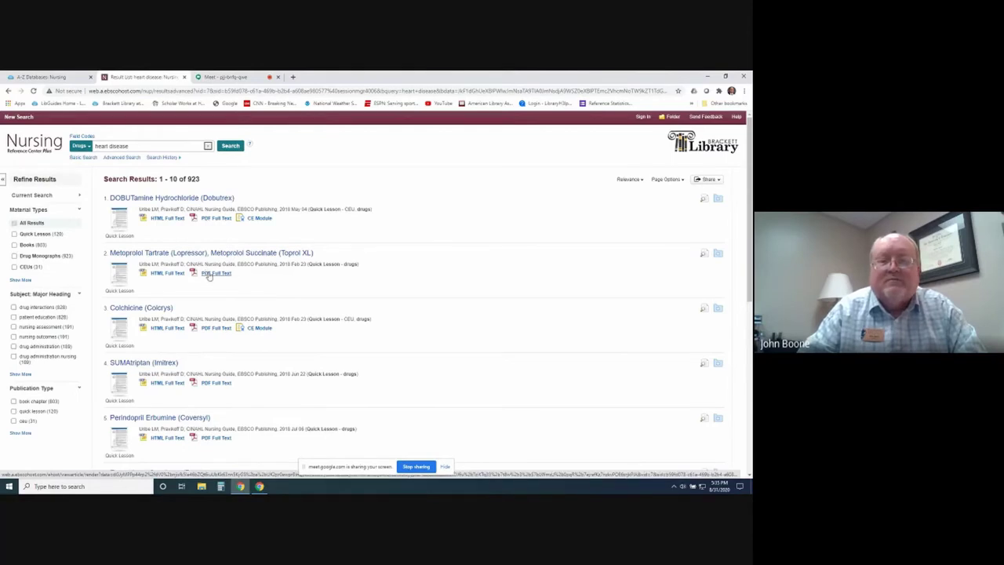
pyautogui.click(213, 275)
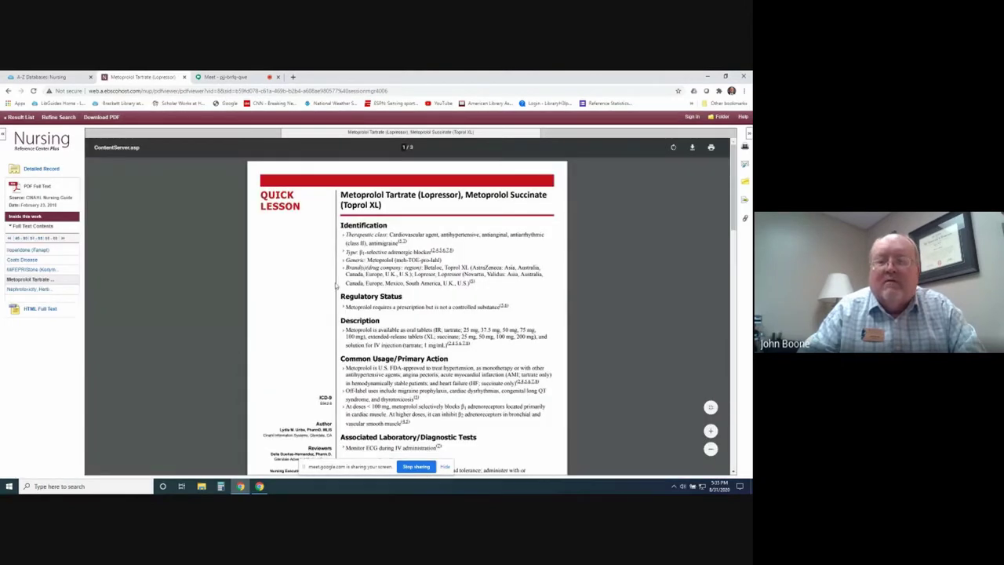
# Read the Metoprolol Tartrate PDF down to its references, then return to the 923 Drugs results
pyautogui.scroll(-1, 339, 282)
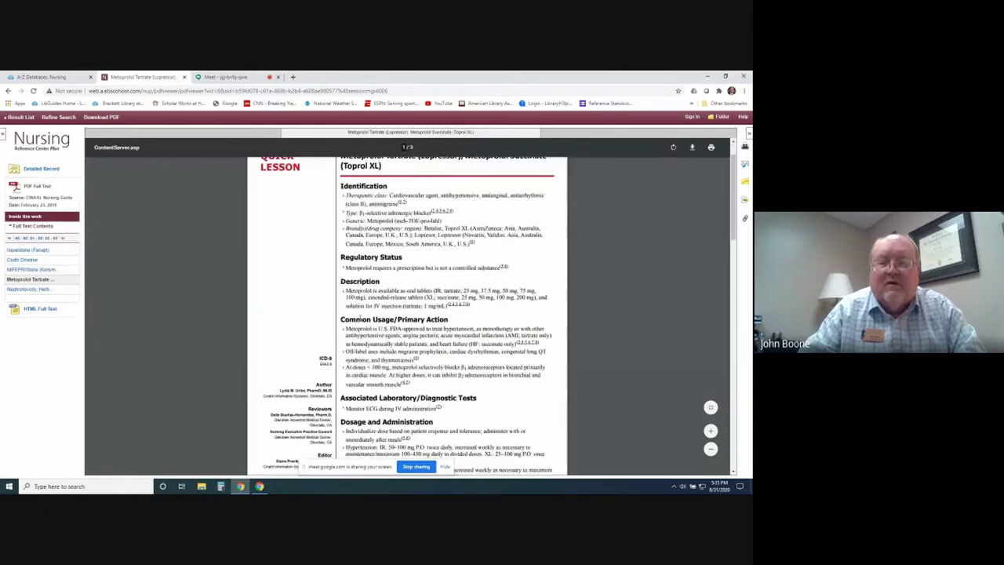
pyautogui.scroll(-3, 426, 320)
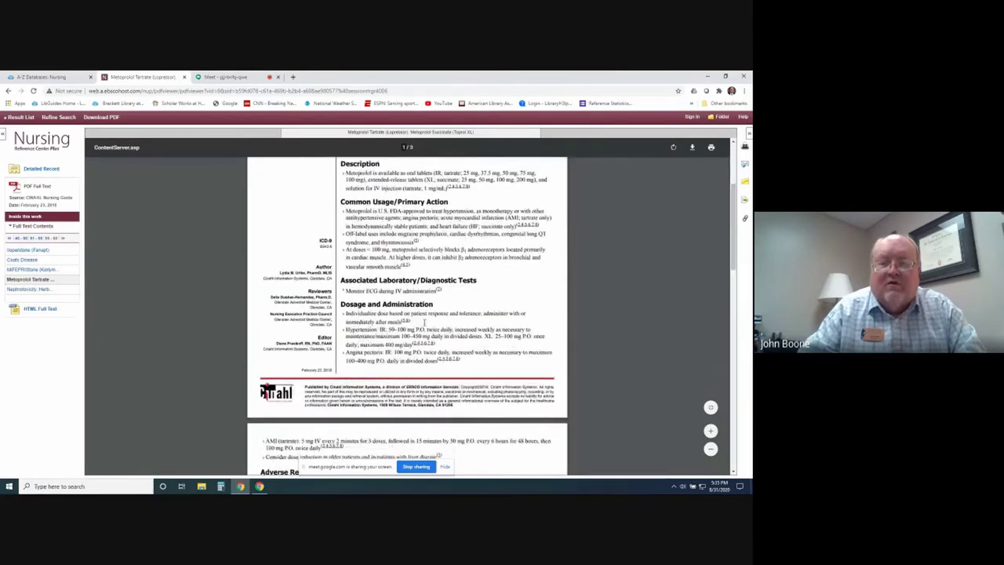
pyautogui.scroll(-6, 434, 301)
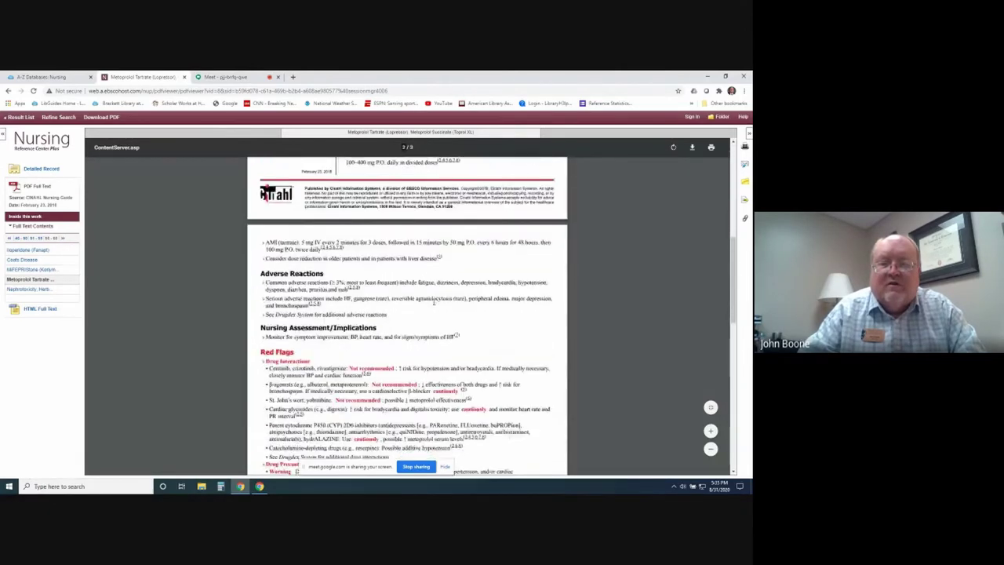
pyautogui.scroll(-12, 295, 303)
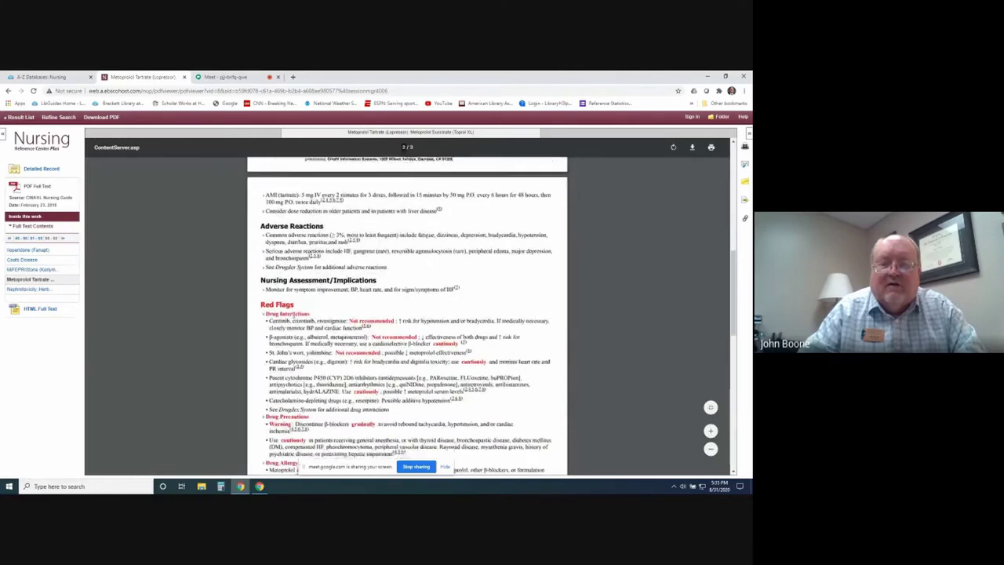
pyautogui.scroll(-2, 296, 311)
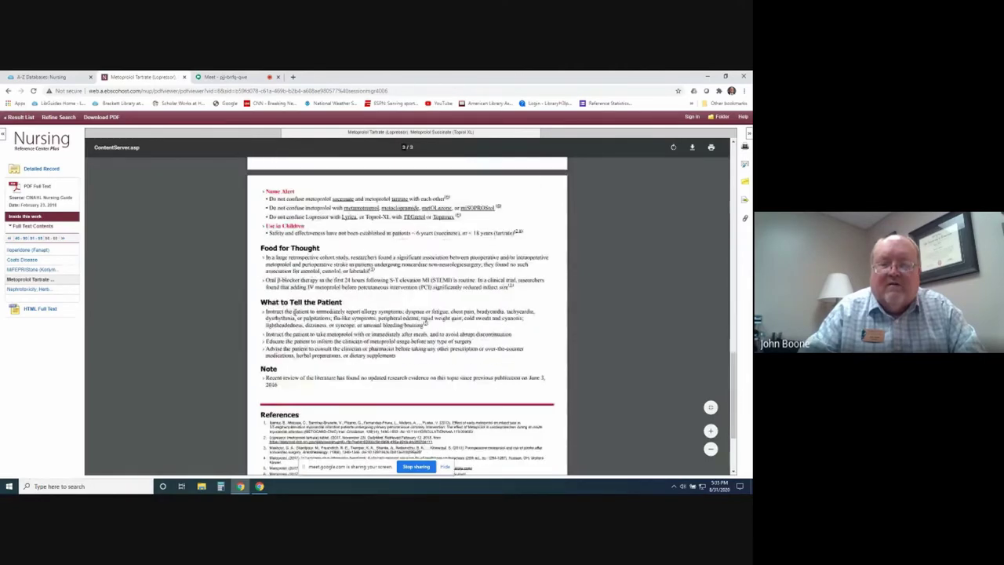
pyautogui.scroll(-3, 295, 312)
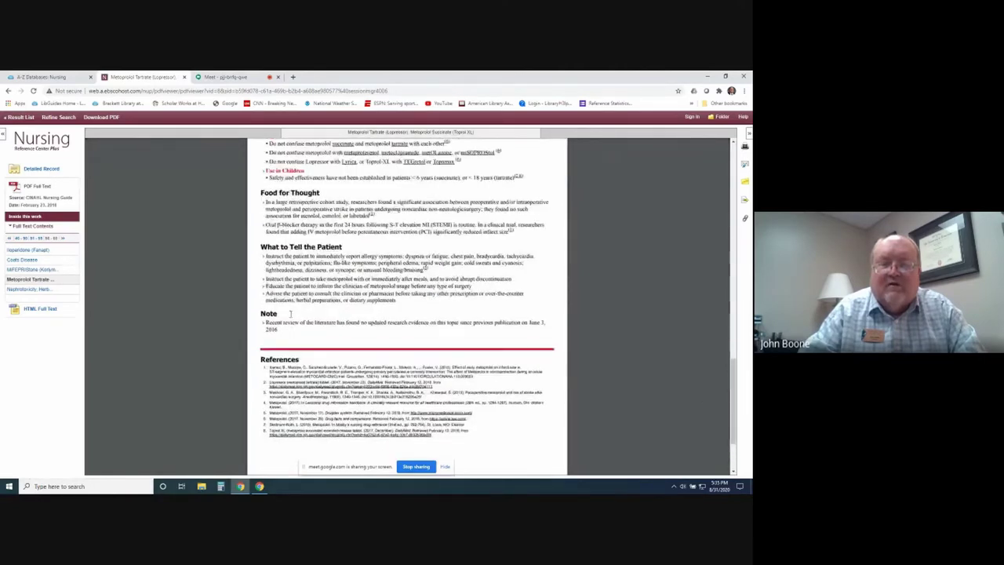
pyautogui.scroll(15, 292, 319)
pyautogui.scroll(8, 291, 319)
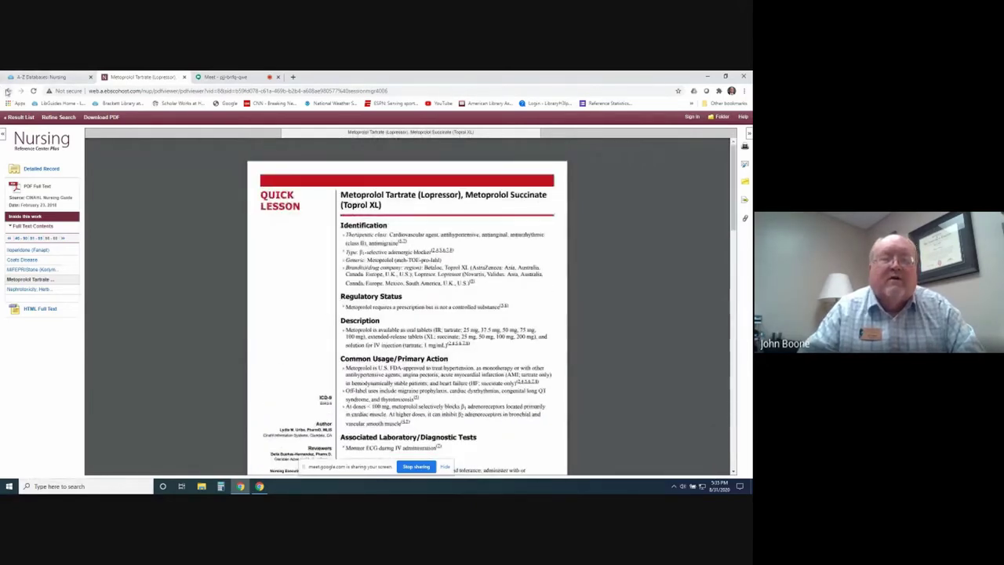
pyautogui.click(7, 91)
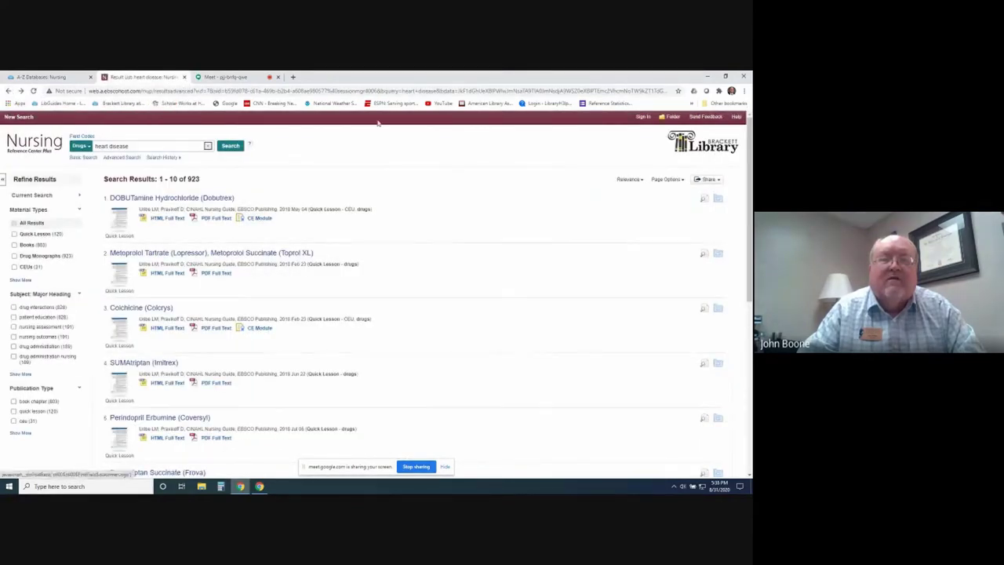
# Close the Nursing Reference Center tab, briefly open and close Cochrane Library, then open CINAHL Complete
pyautogui.click(183, 77)
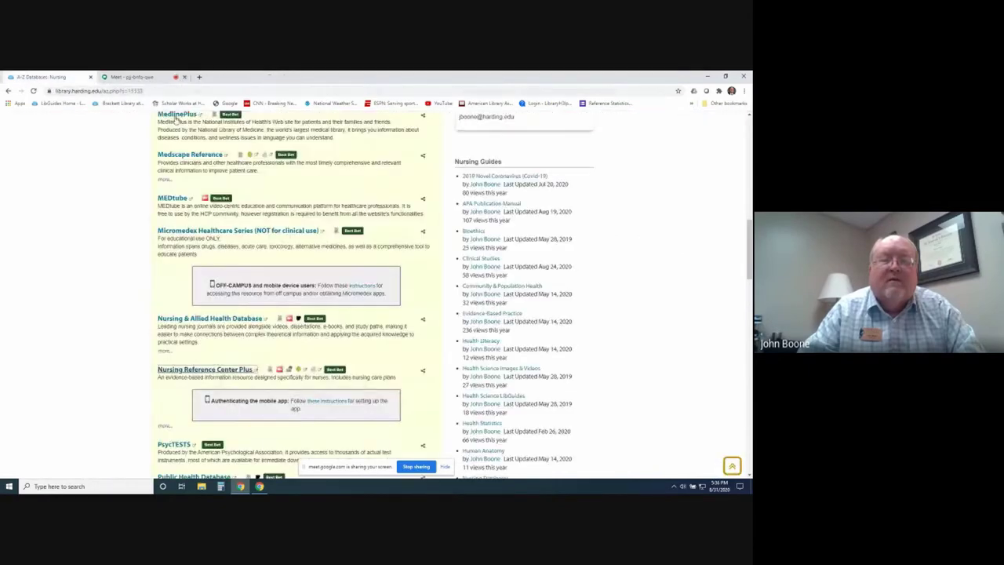
pyautogui.scroll(3, 74, 317)
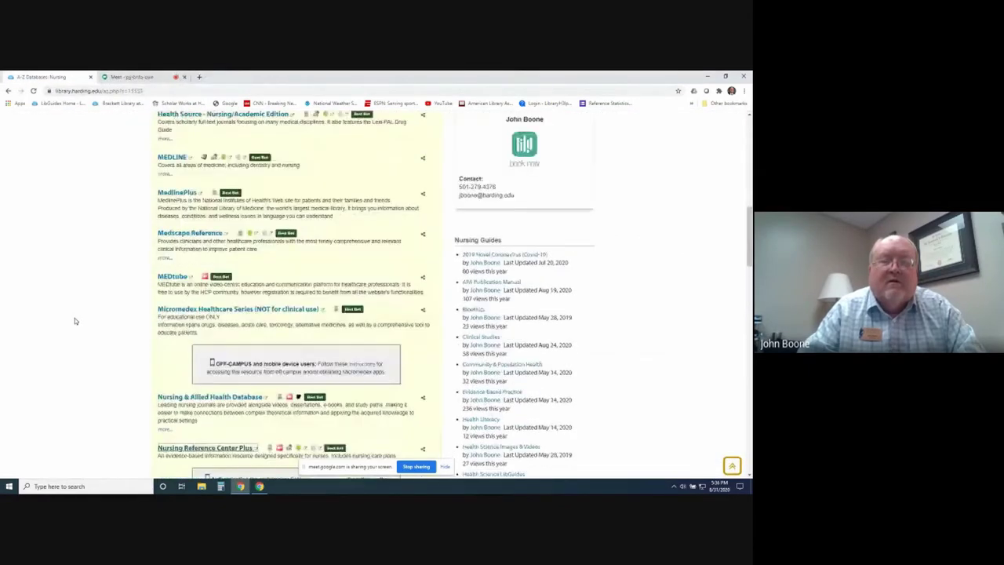
pyautogui.scroll(3, 75, 317)
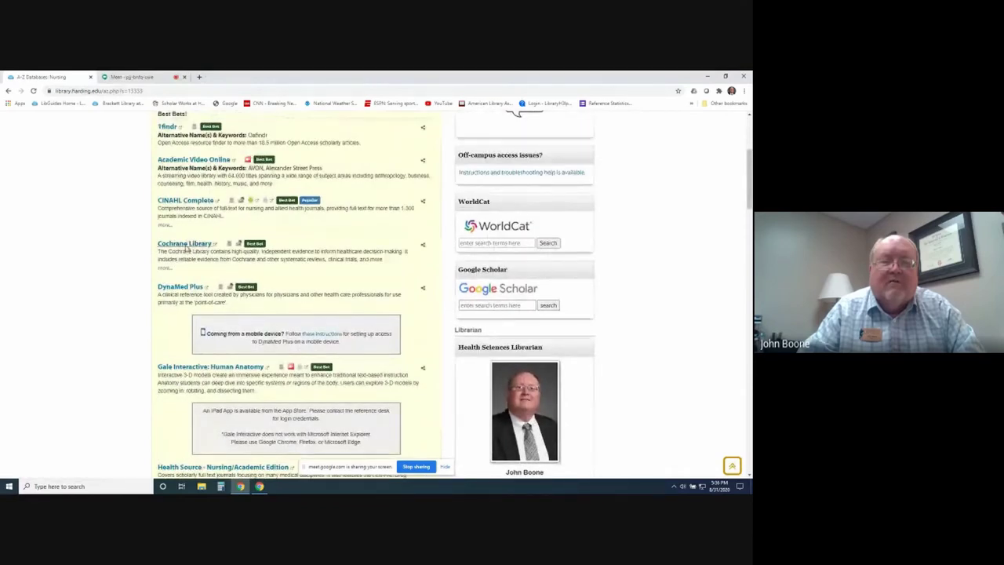
pyautogui.click(186, 248)
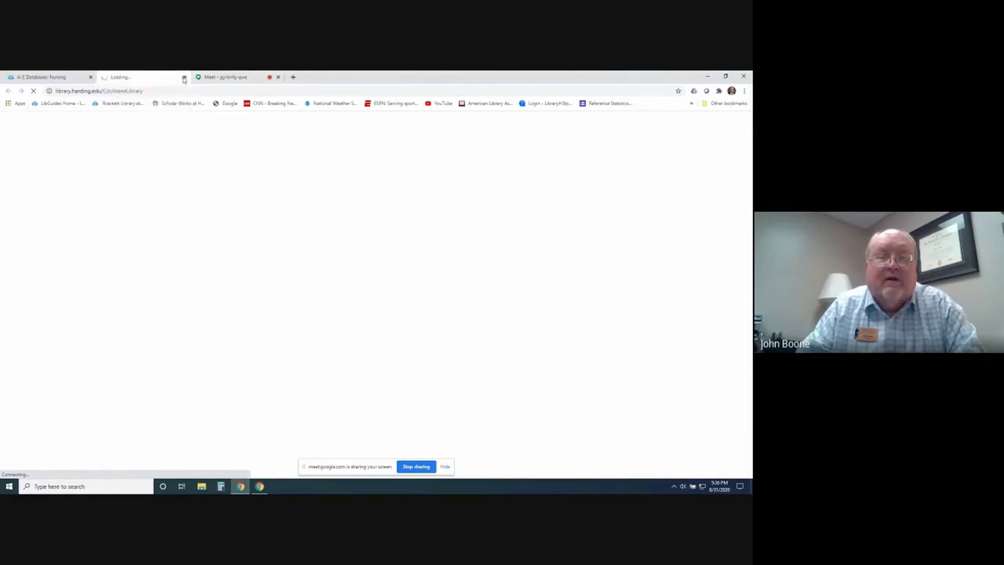
pyautogui.click(183, 78)
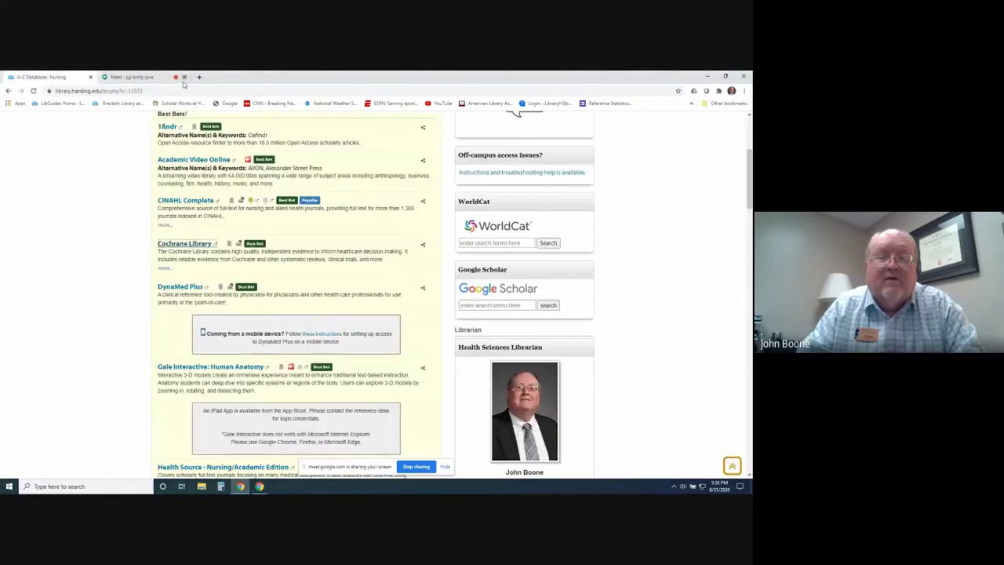
pyautogui.click(173, 202)
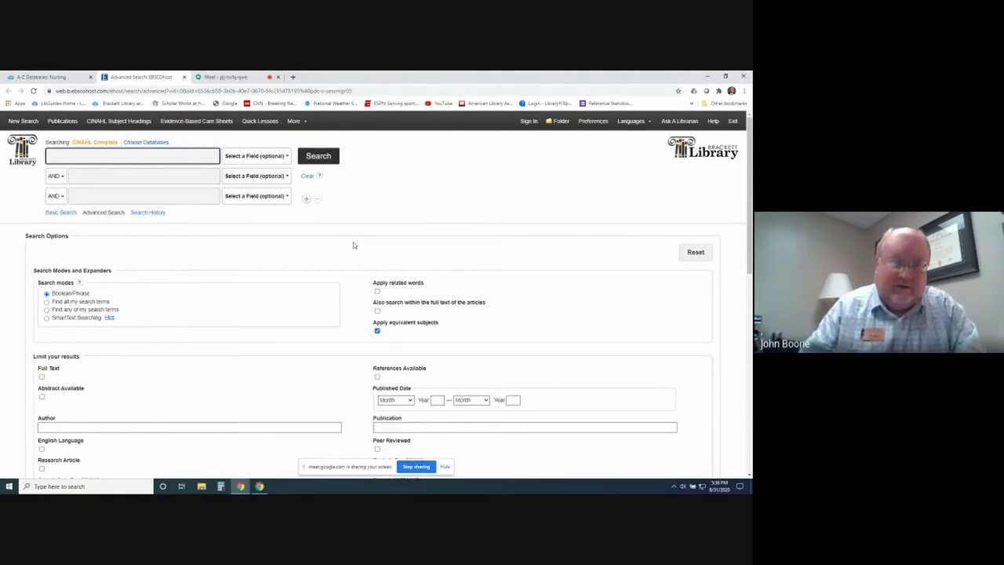
pyautogui.scroll(-1, 308, 254)
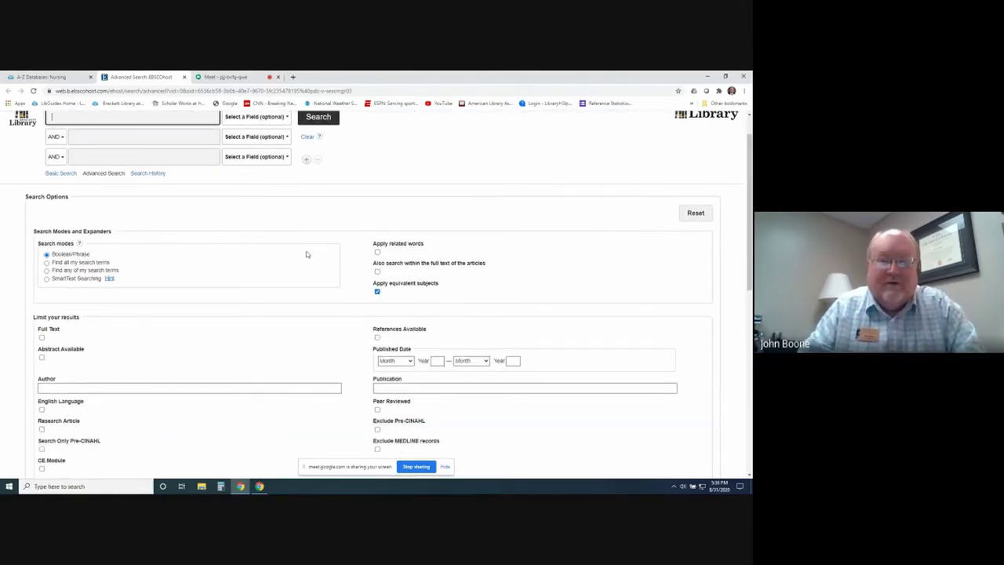
pyautogui.scroll(-1, 305, 255)
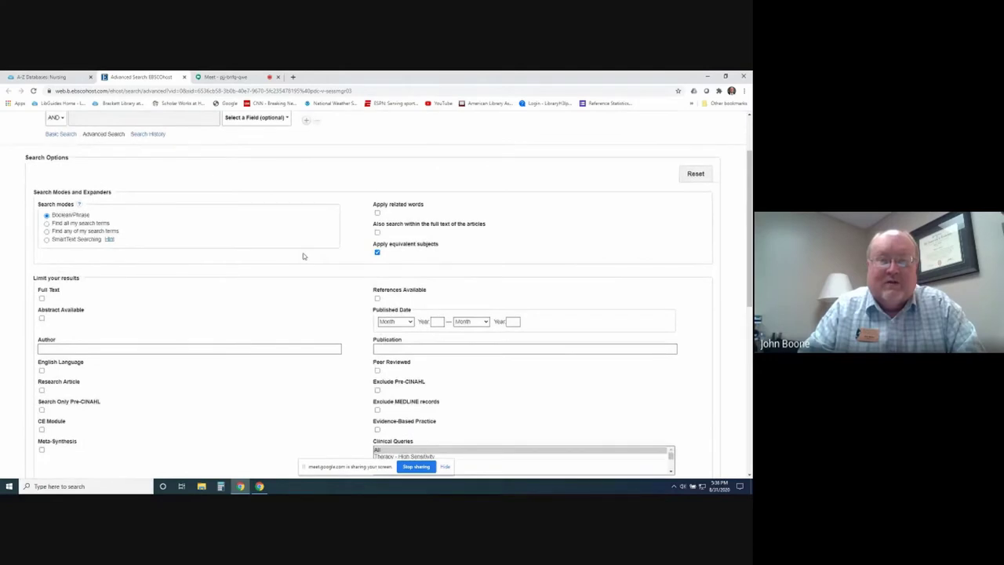
pyautogui.scroll(2, 304, 256)
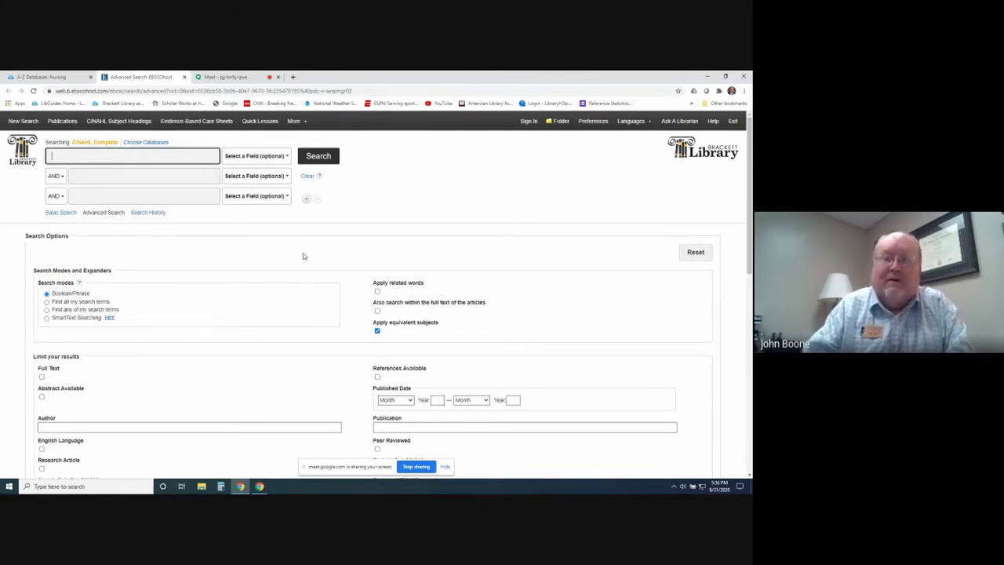
pyautogui.scroll(-1, 327, 258)
pyautogui.scroll(-3, 328, 261)
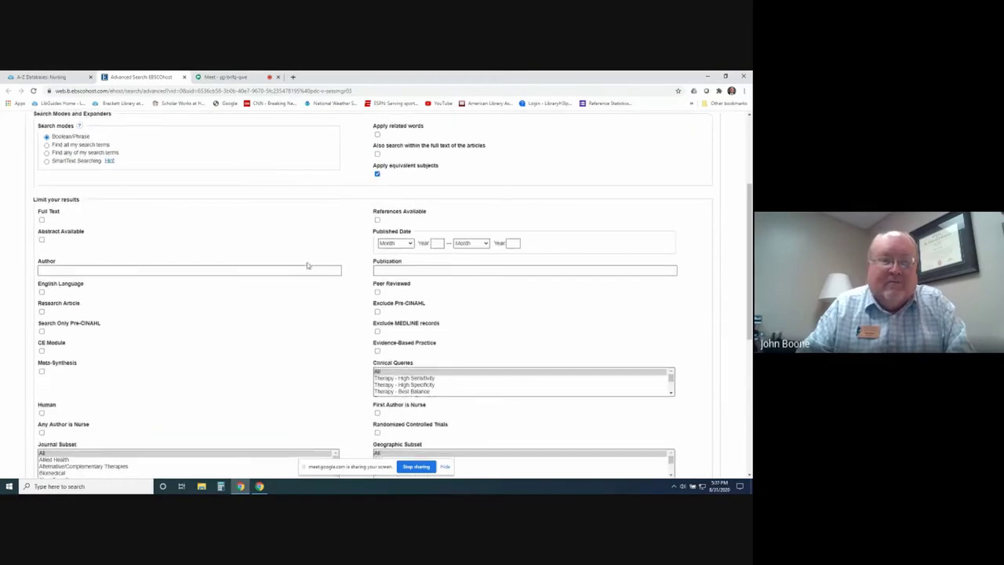
pyautogui.scroll(-2, 195, 267)
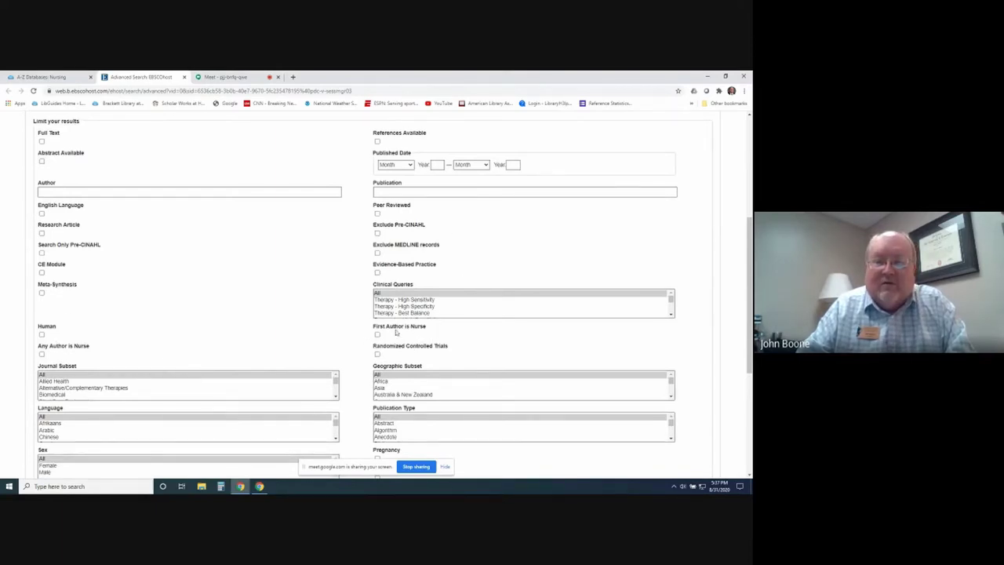
pyautogui.scroll(-2, 268, 334)
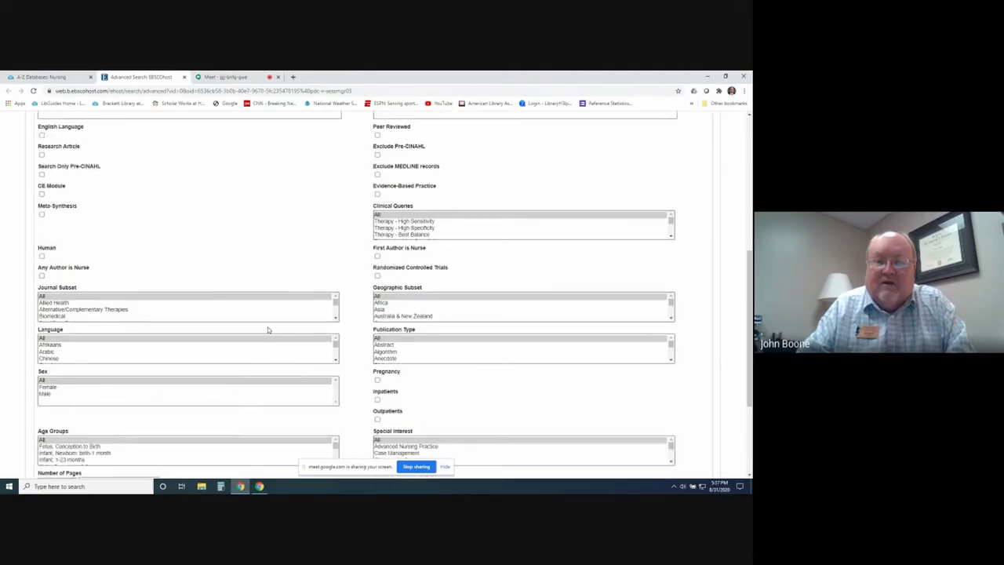
pyautogui.scroll(-3, 435, 314)
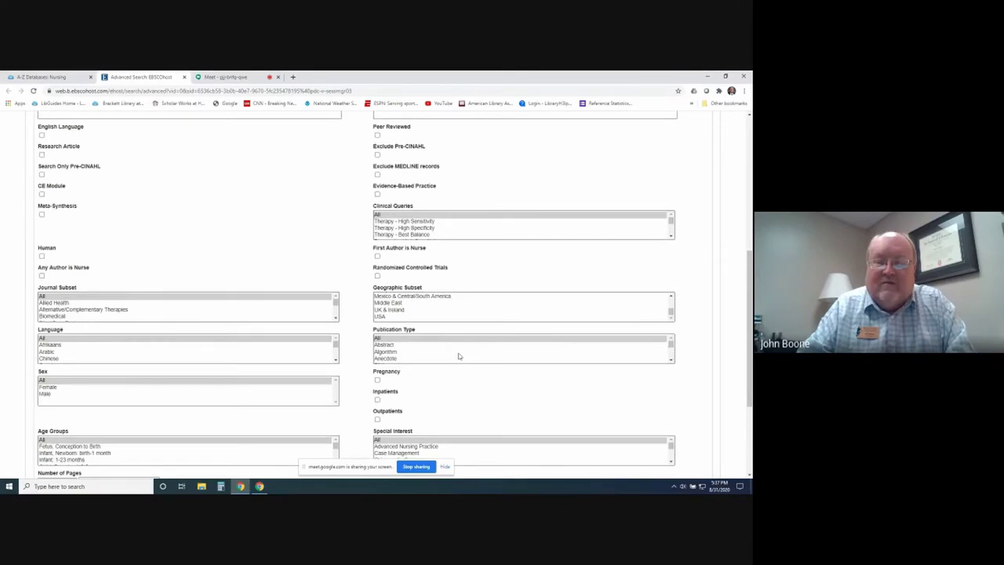
pyautogui.scroll(-3, 459, 356)
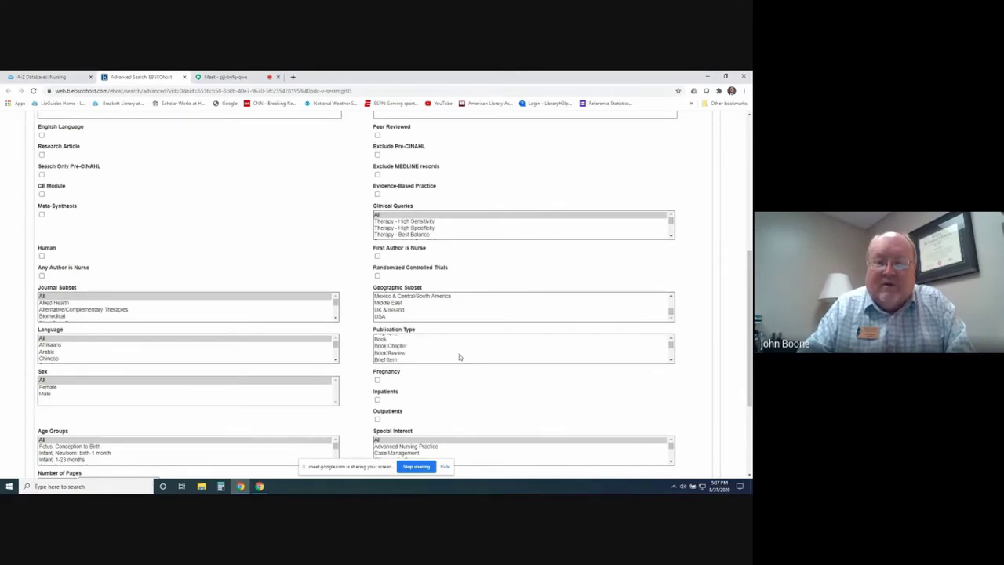
pyautogui.scroll(-3, 459, 356)
pyautogui.scroll(3, 459, 356)
pyautogui.scroll(3, 425, 338)
pyautogui.scroll(-3, 426, 338)
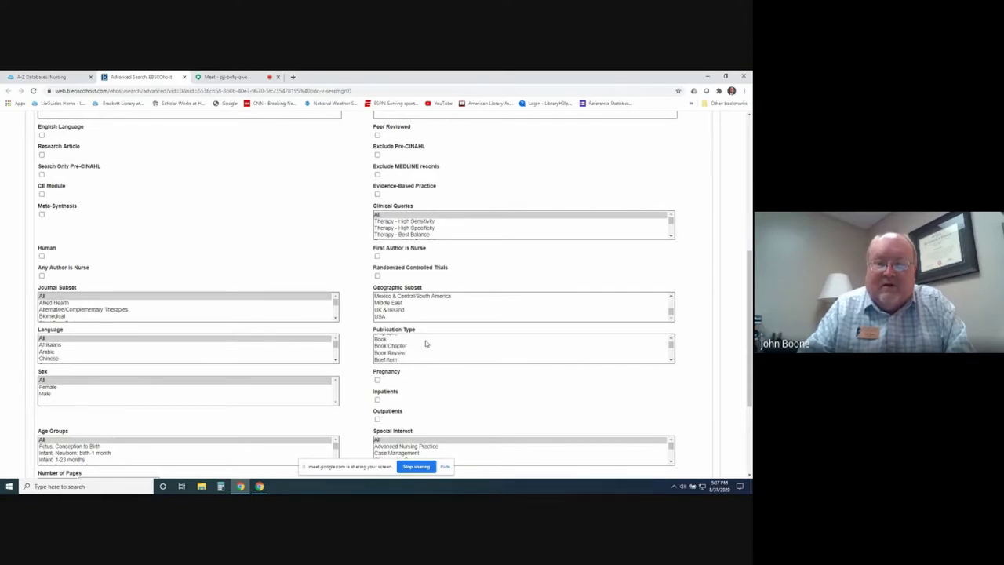
pyautogui.scroll(-3, 426, 344)
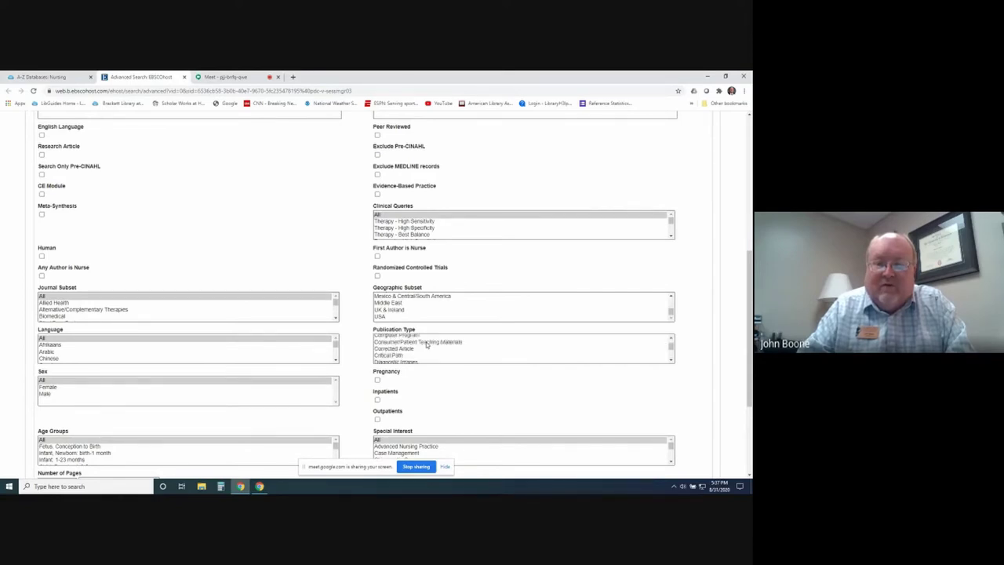
pyautogui.scroll(2, 426, 342)
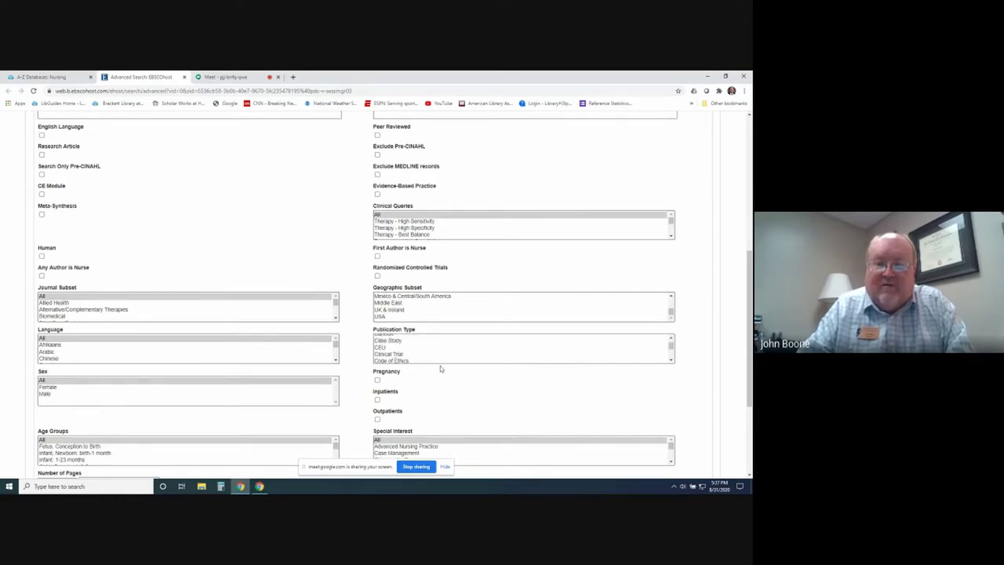
pyautogui.scroll(-3, 437, 371)
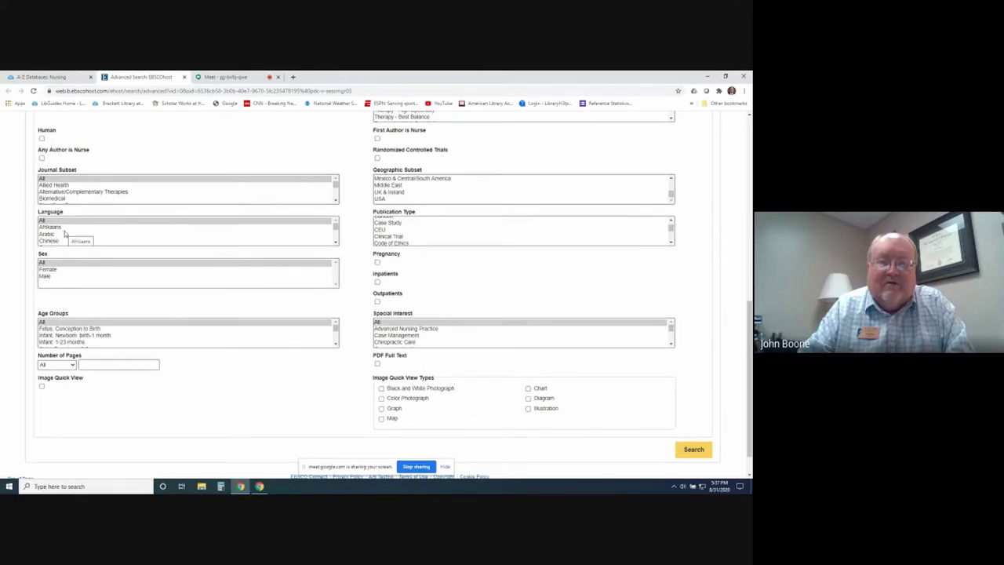
pyautogui.scroll(5, 68, 233)
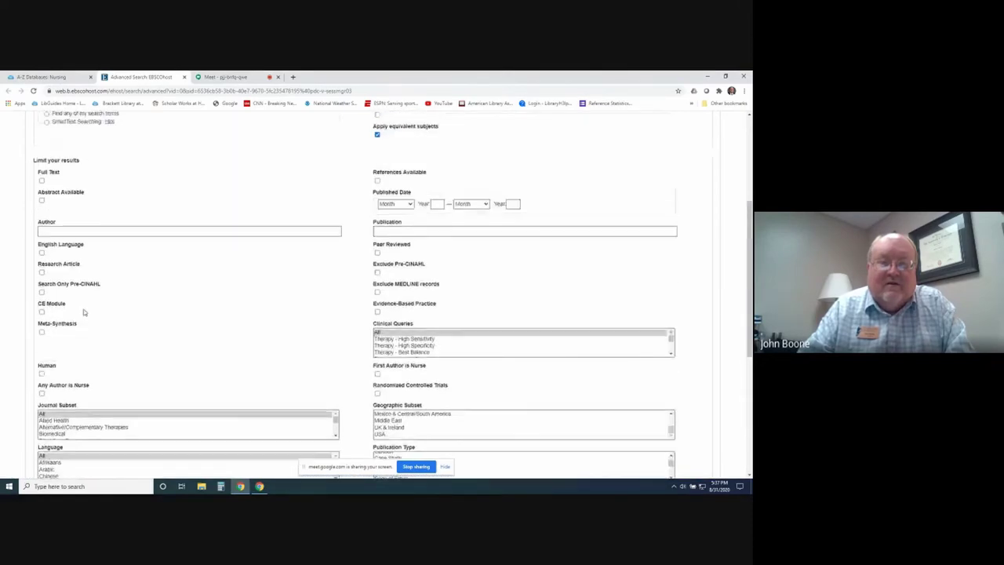
pyautogui.scroll(1, 84, 312)
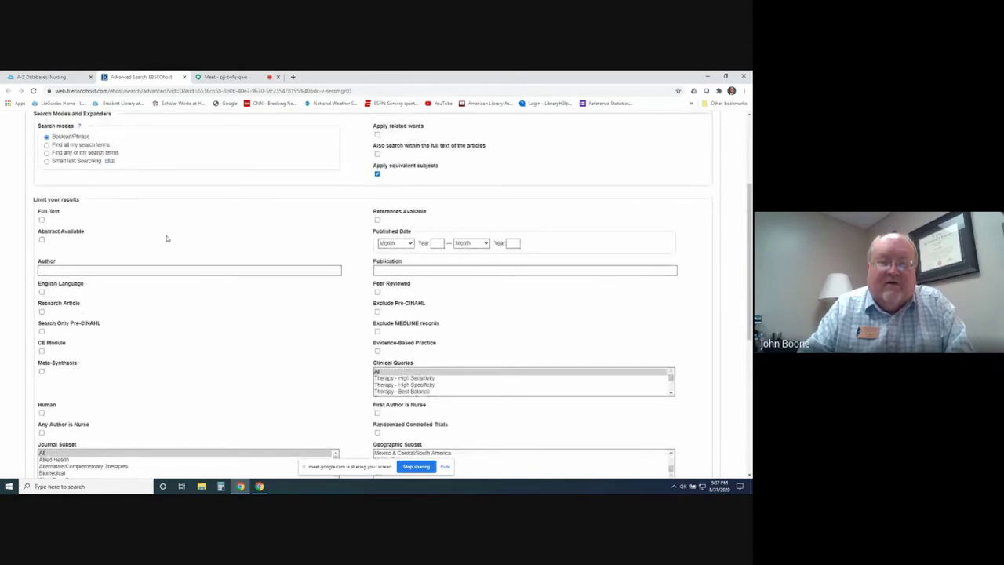
pyautogui.scroll(2, 167, 240)
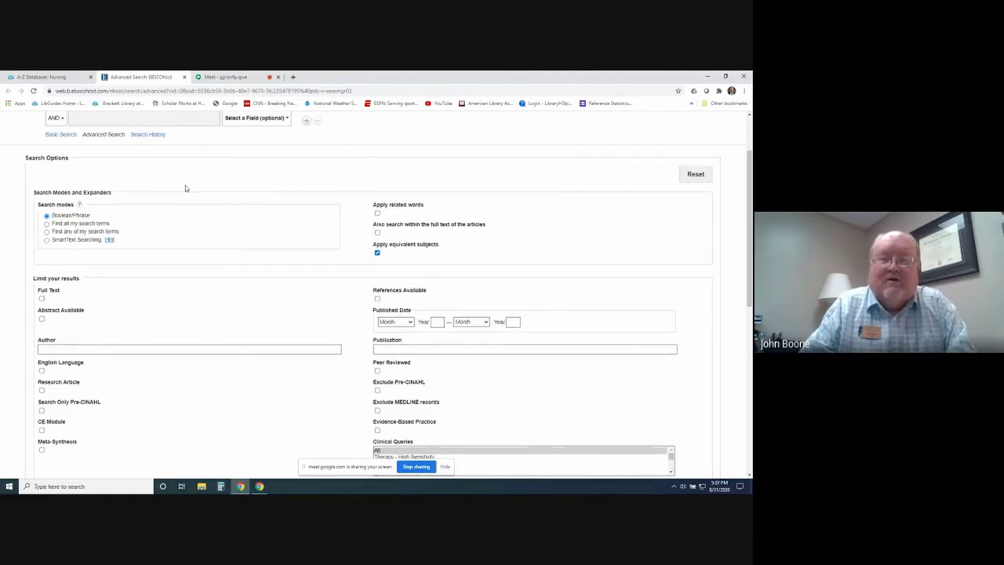
# Search CINAHL for 'type 2 diabetes' AND 'Metformin' using the suggested first term
pyautogui.scroll(2, 184, 185)
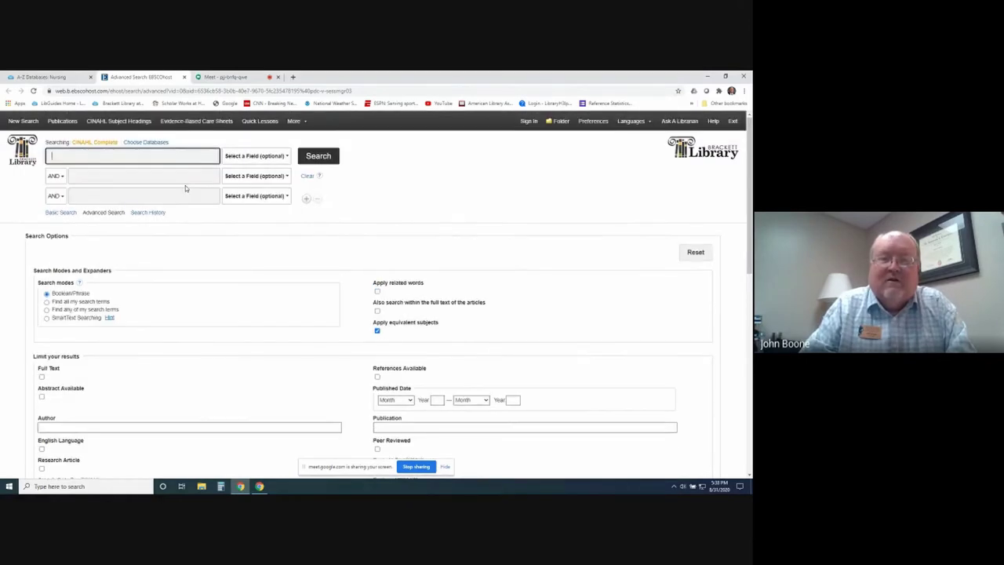
pyautogui.click(57, 175)
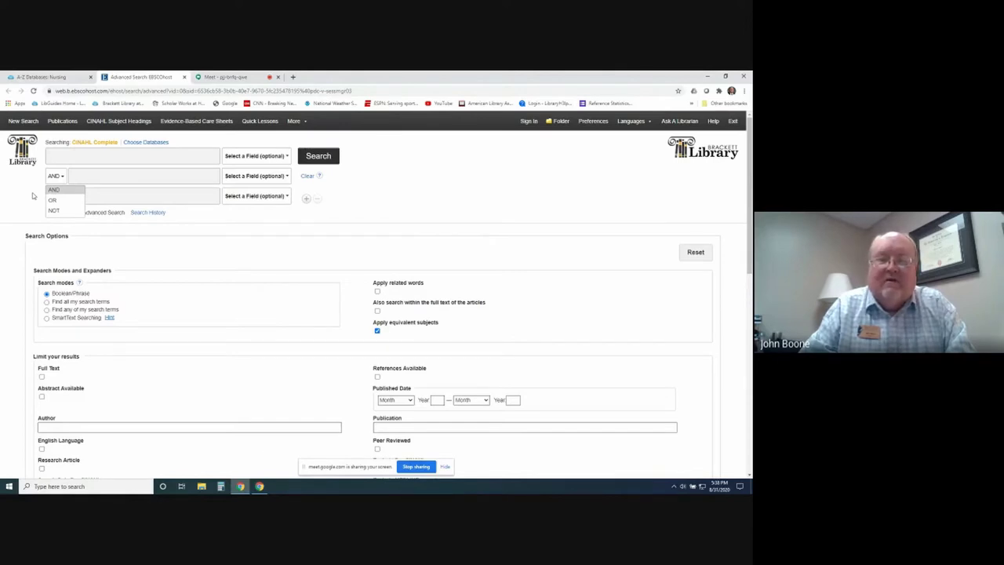
pyautogui.click(61, 177)
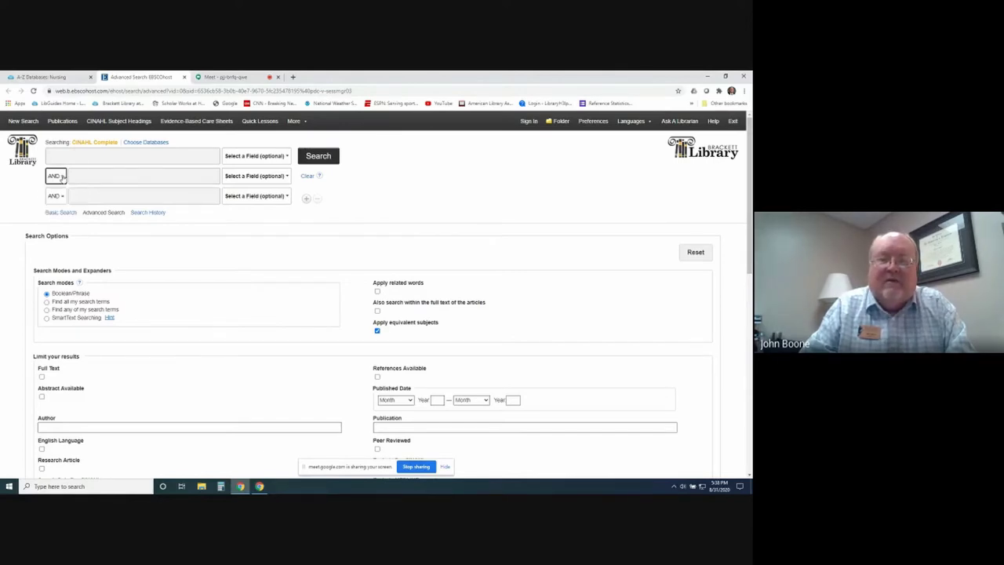
pyautogui.click(83, 159)
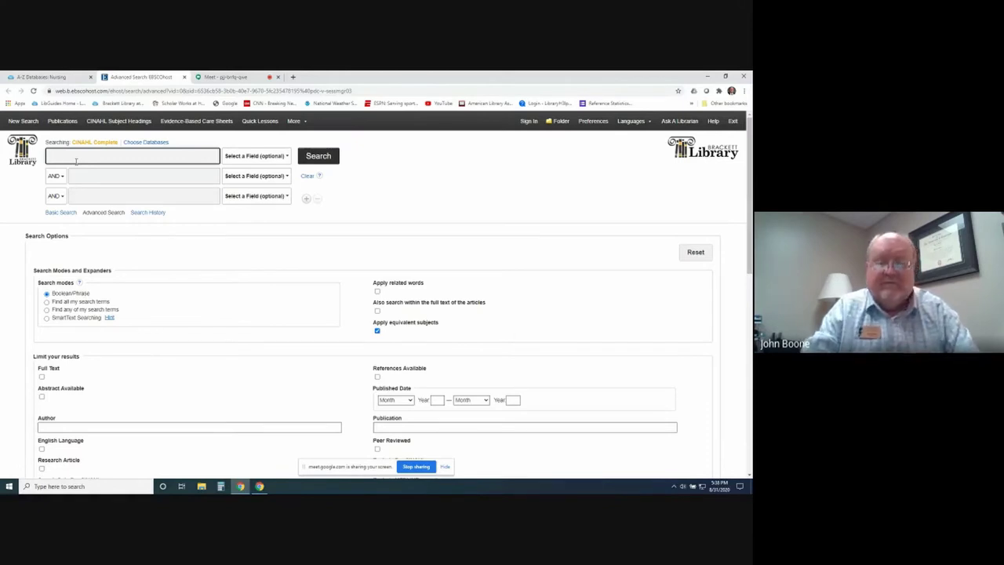
pyautogui.write('type')
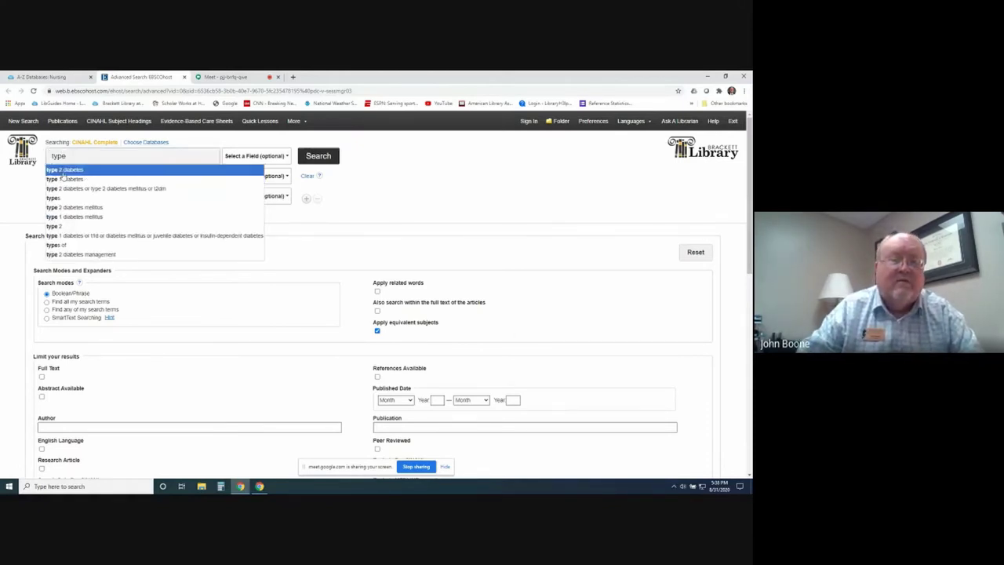
pyautogui.click(62, 173)
pyautogui.click(98, 176)
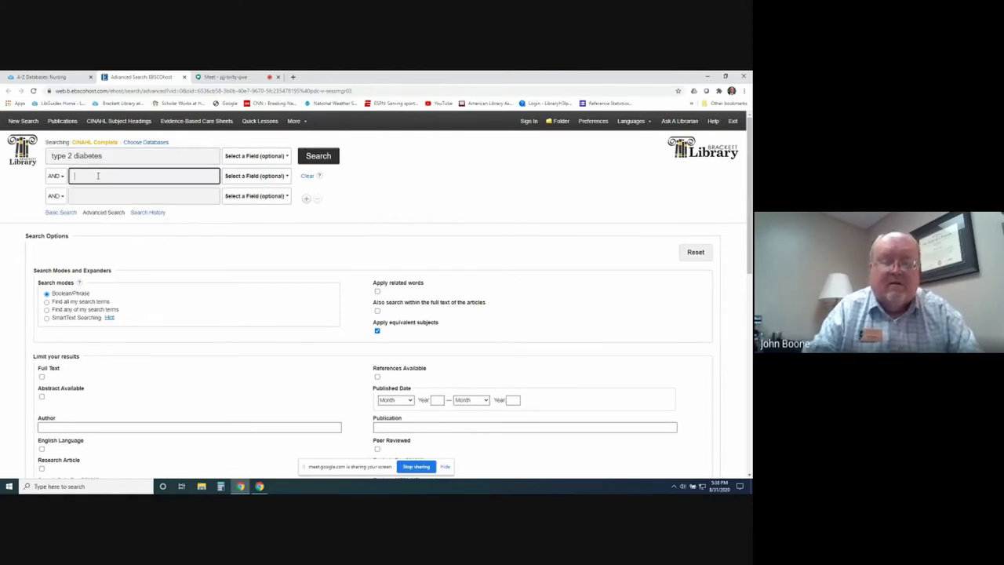
pyautogui.write('Me')
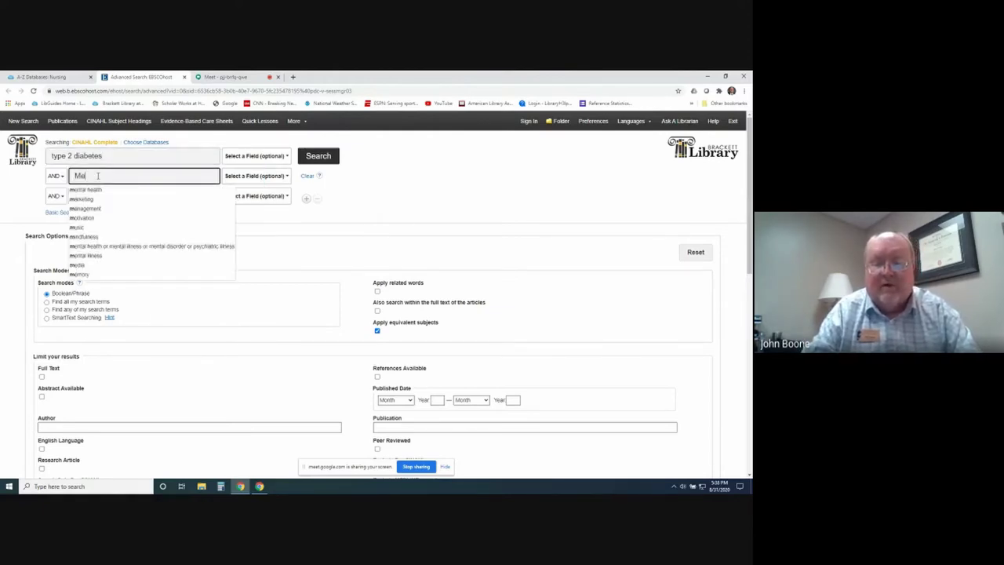
pyautogui.write('tformin')
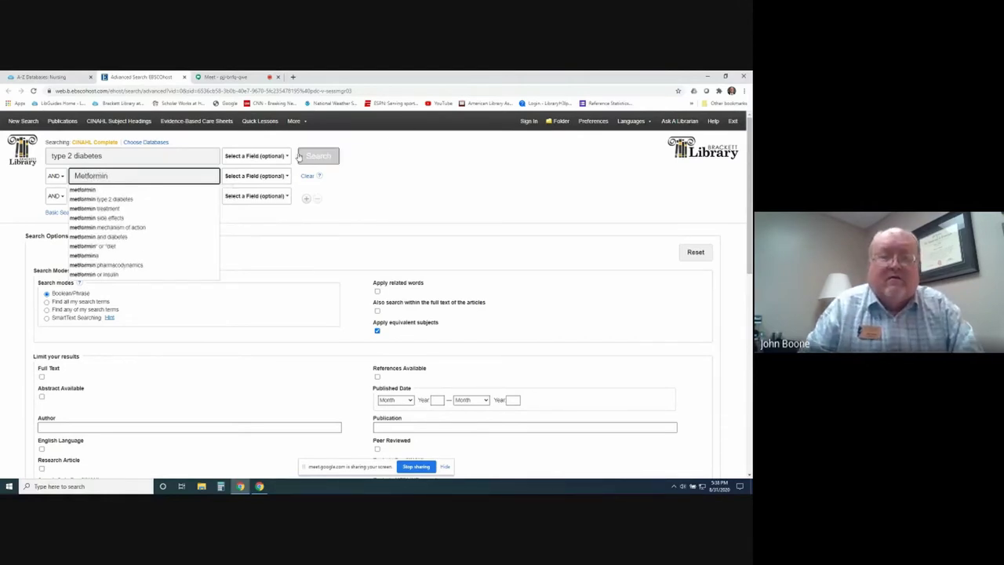
pyautogui.click(311, 157)
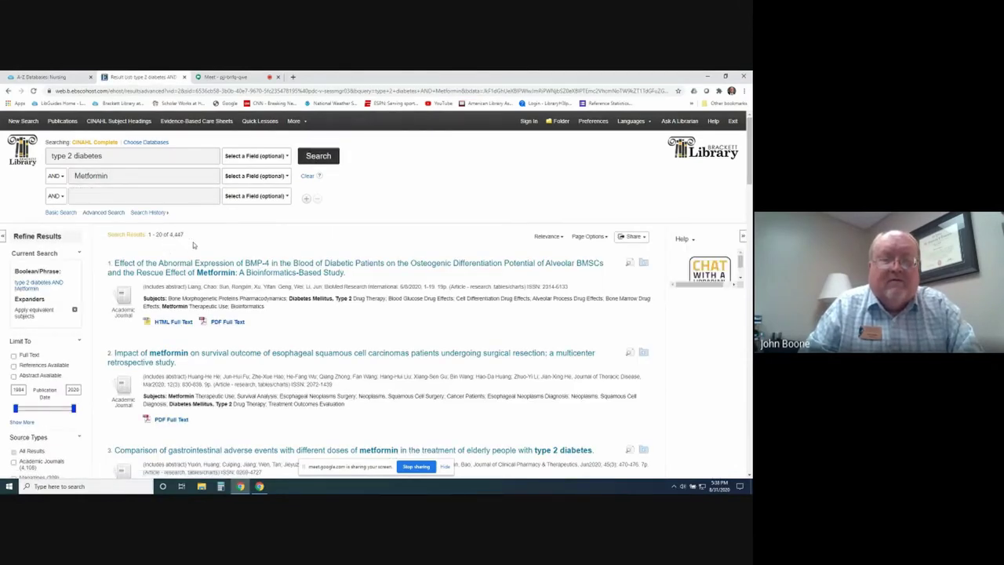
# Change the publication date start year from 1984 to 2018 and apply it
pyautogui.scroll(-1, 193, 245)
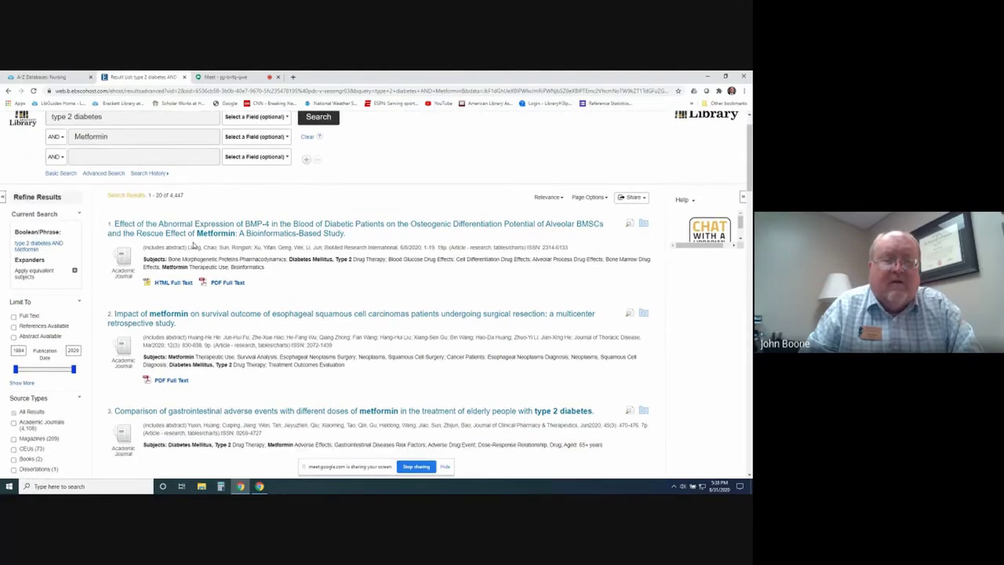
pyautogui.scroll(-1, 193, 244)
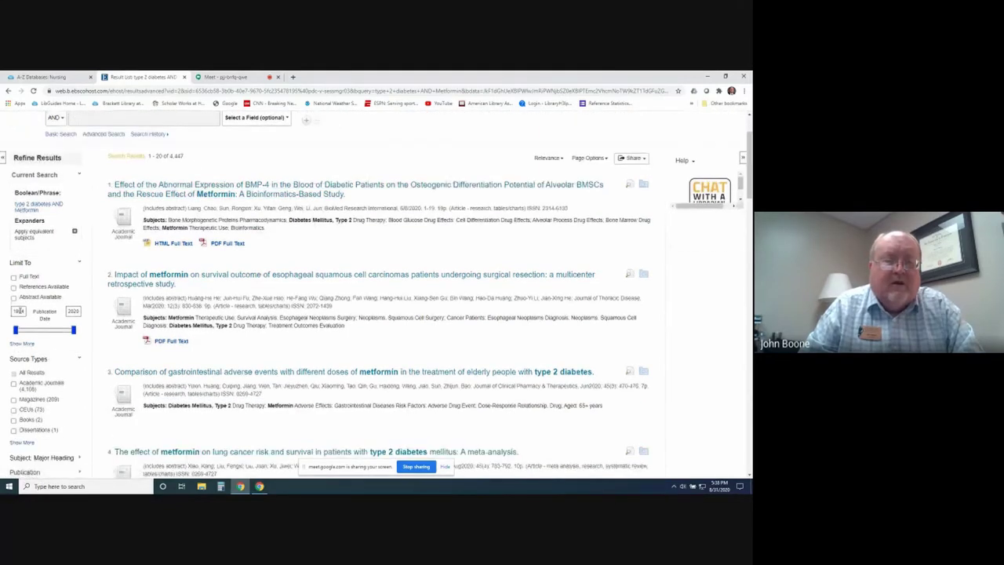
pyautogui.doubleClick(18, 311)
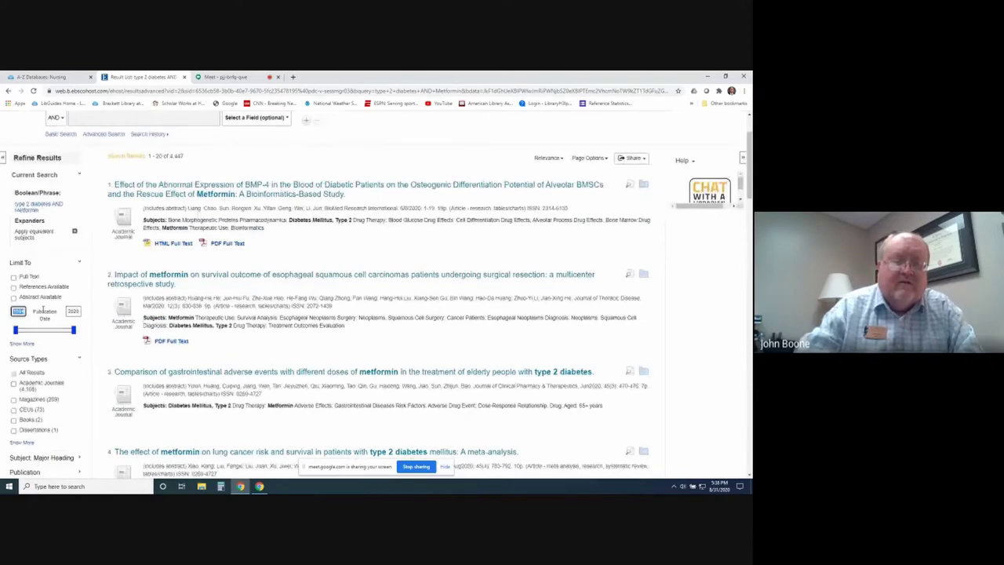
pyautogui.write('2')
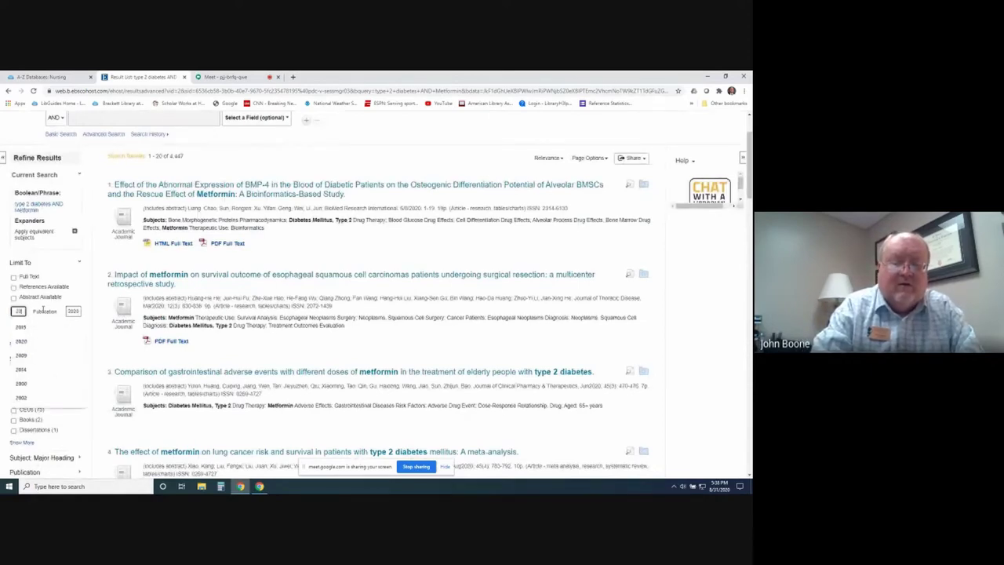
pyautogui.write('018')
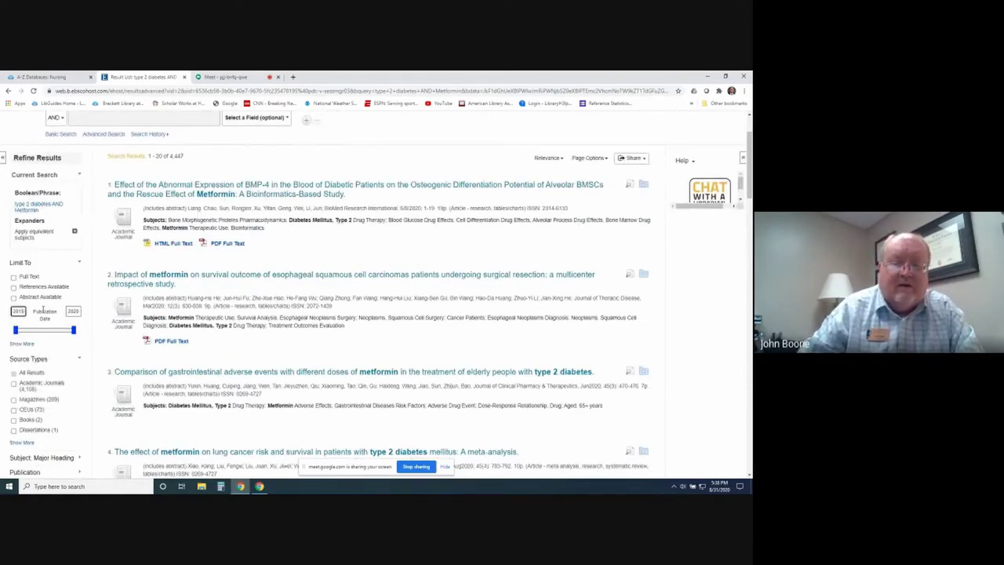
pyautogui.press('Return')
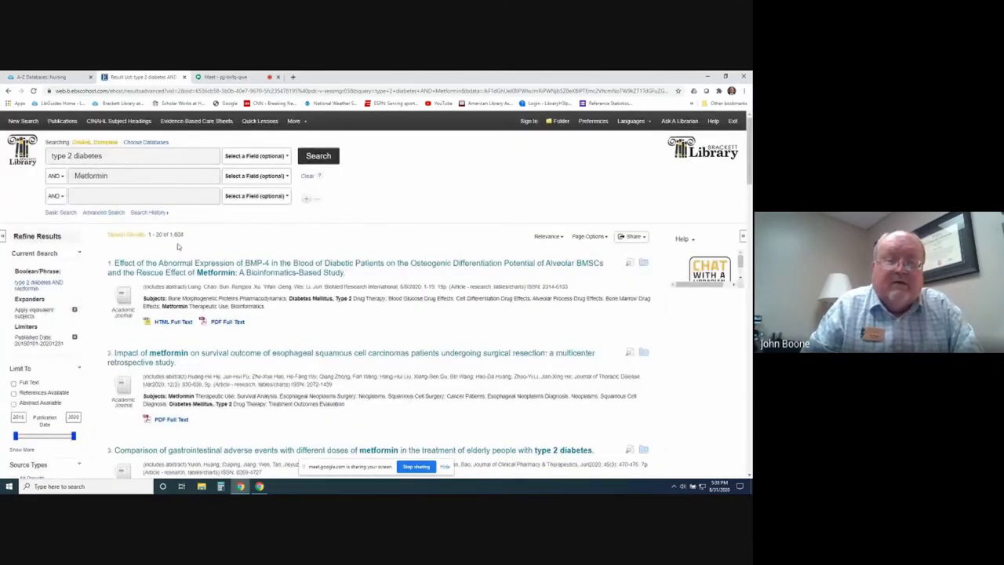
# Limit results to Academic Journals and English-language articles
pyautogui.scroll(-3, 197, 233)
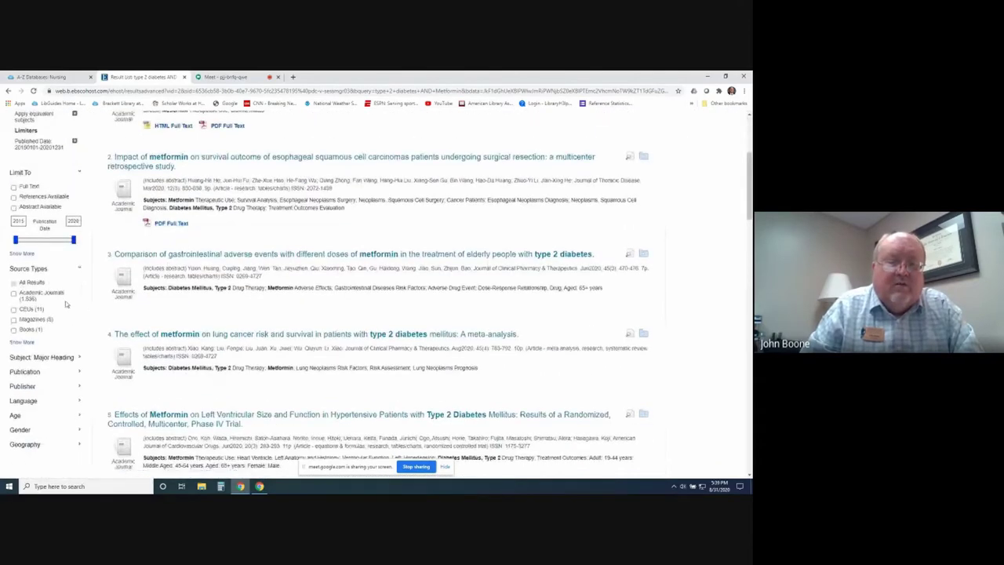
pyautogui.scroll(-1, 66, 303)
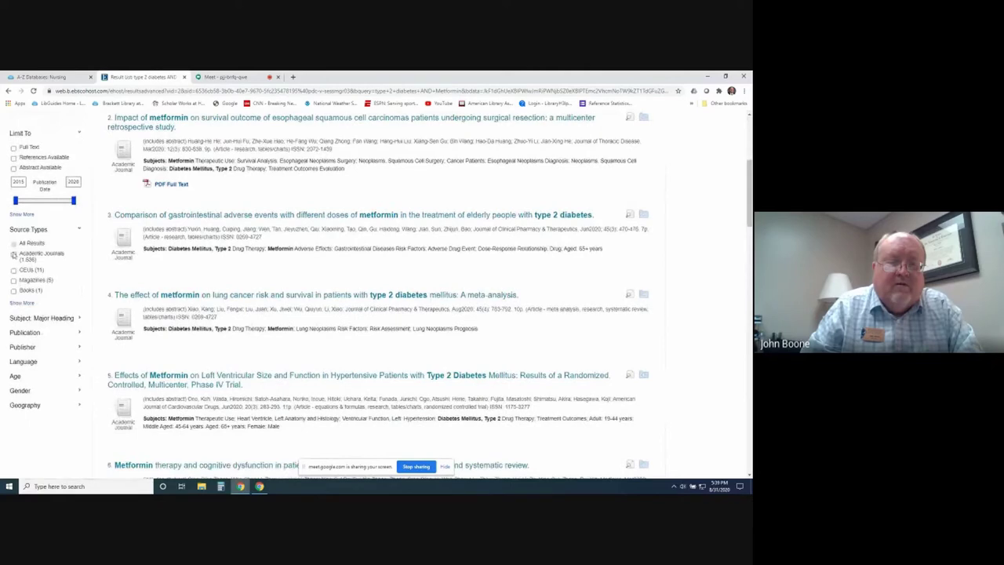
pyautogui.click(13, 254)
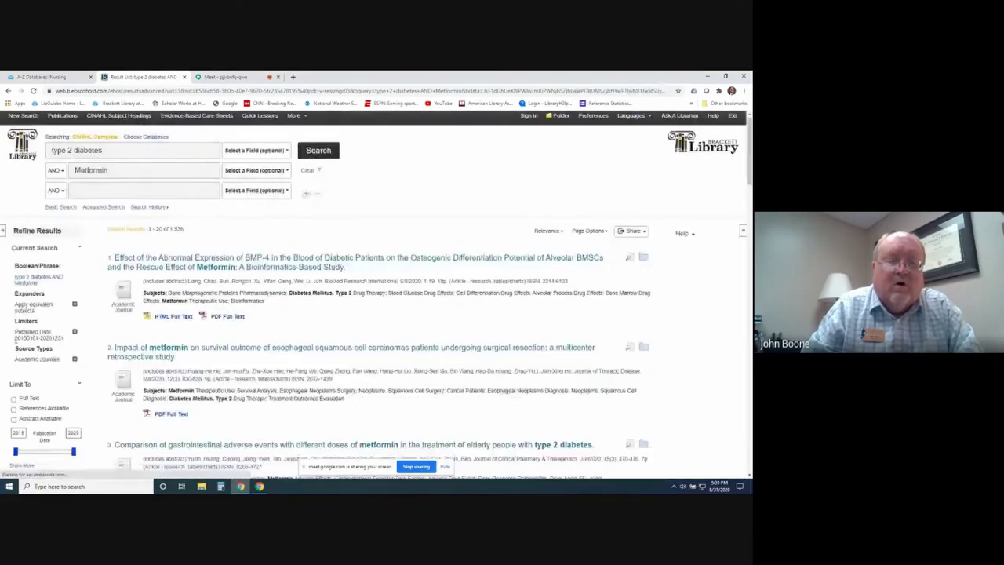
pyautogui.scroll(-7, 16, 339)
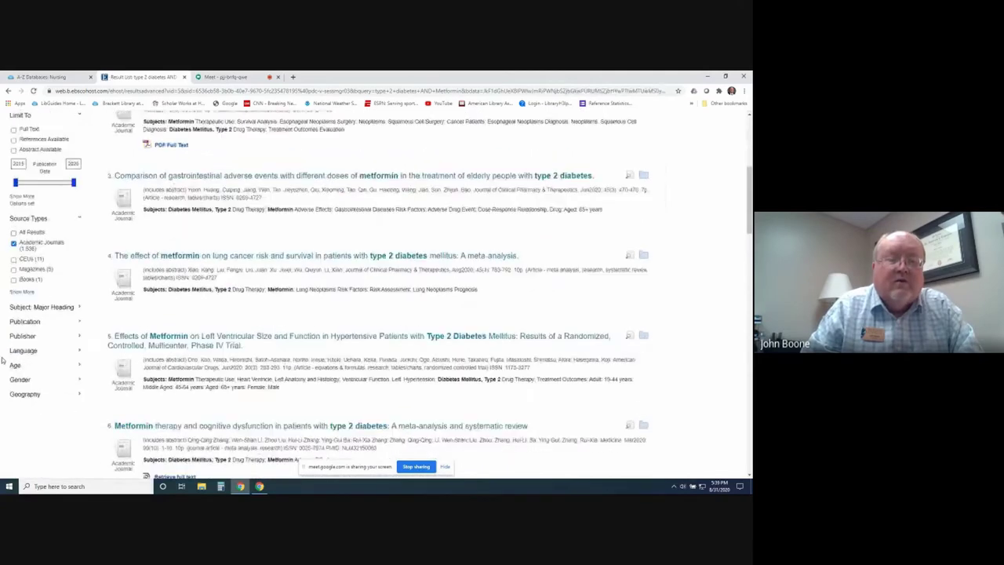
pyautogui.click(78, 350)
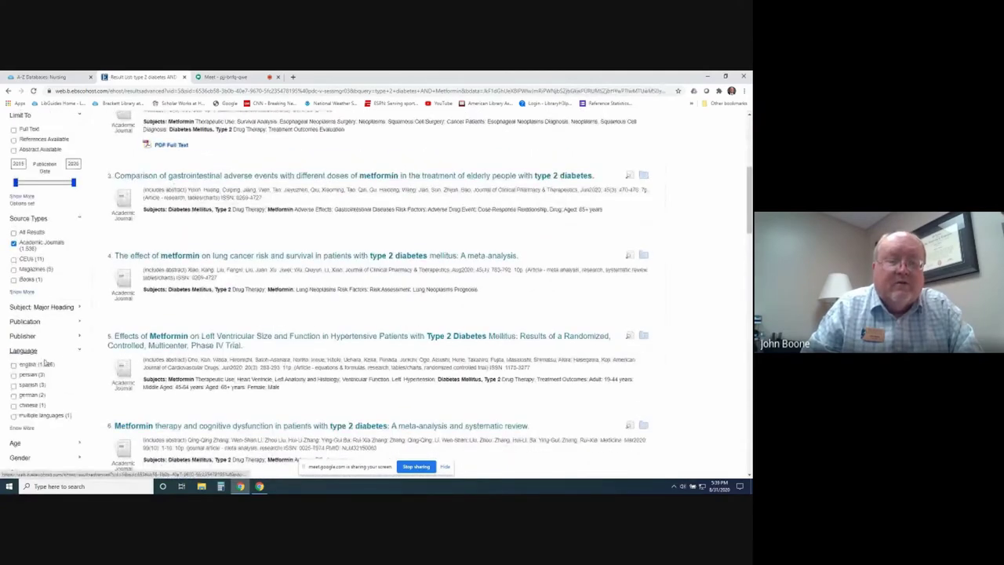
pyautogui.click(14, 366)
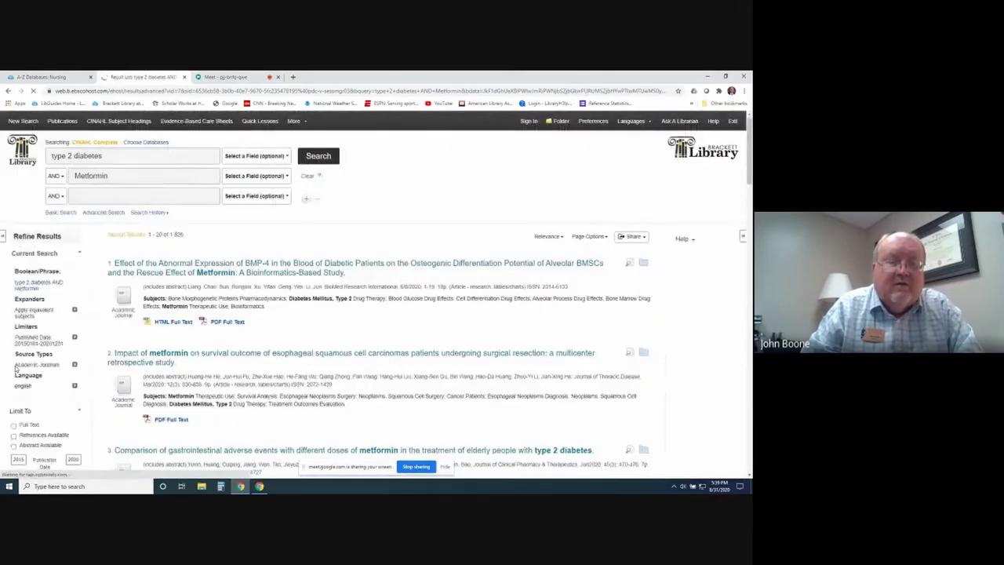
pyautogui.scroll(-1, 29, 352)
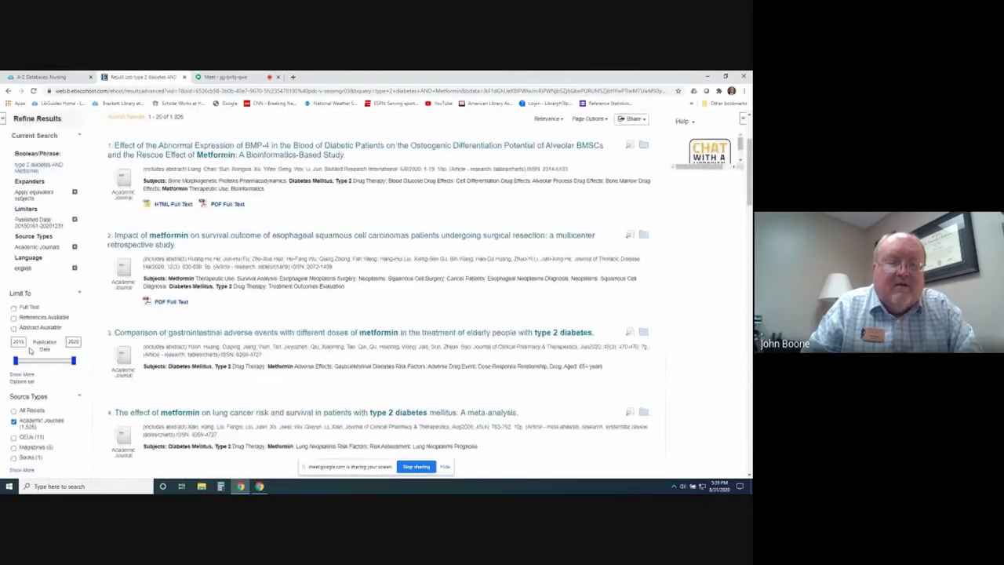
pyautogui.scroll(-1, 29, 353)
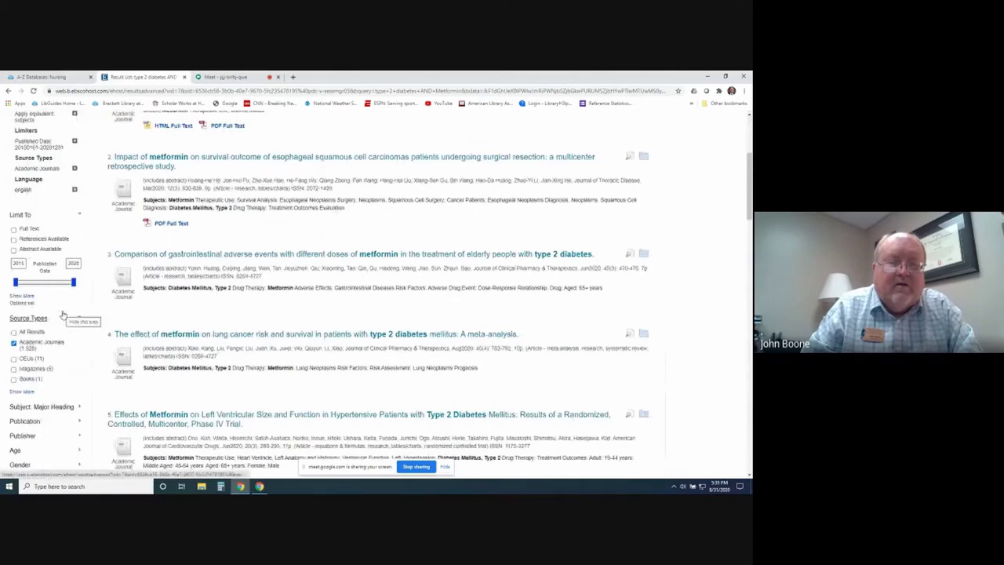
# Add the 'Any Author is Nurse' limiter, rerun the search, and review the 9 results
pyautogui.click(23, 297)
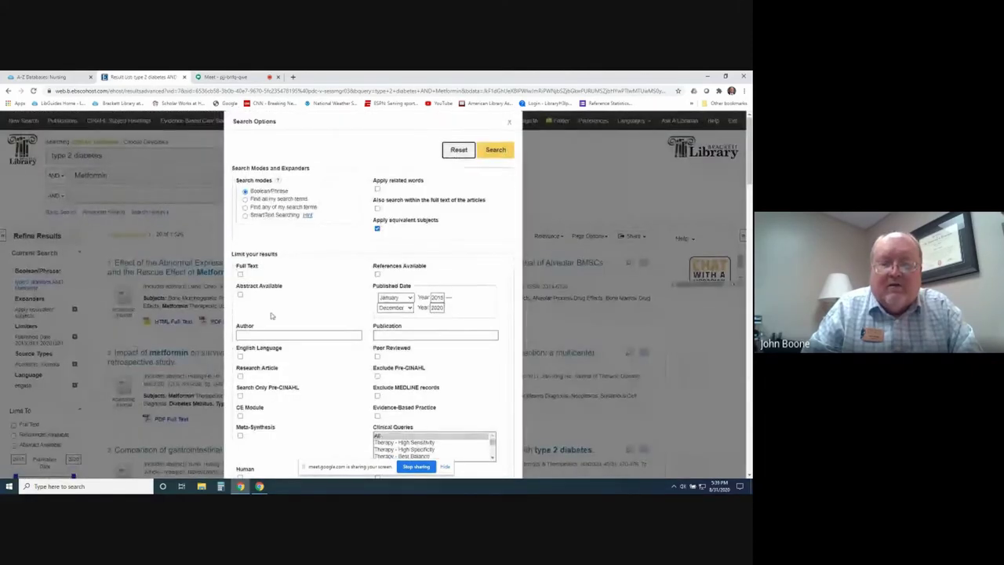
pyautogui.scroll(-1, 271, 316)
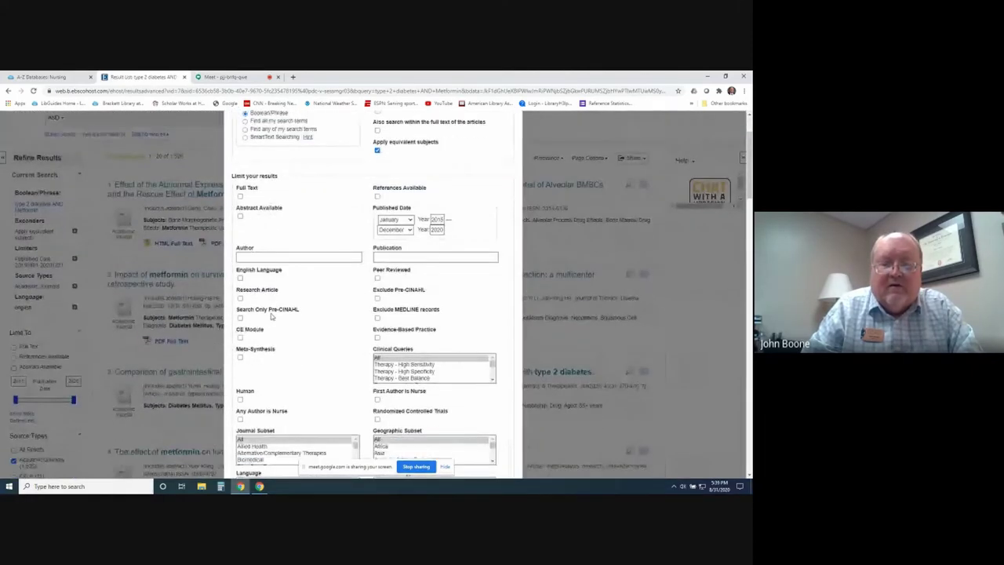
pyautogui.click(240, 420)
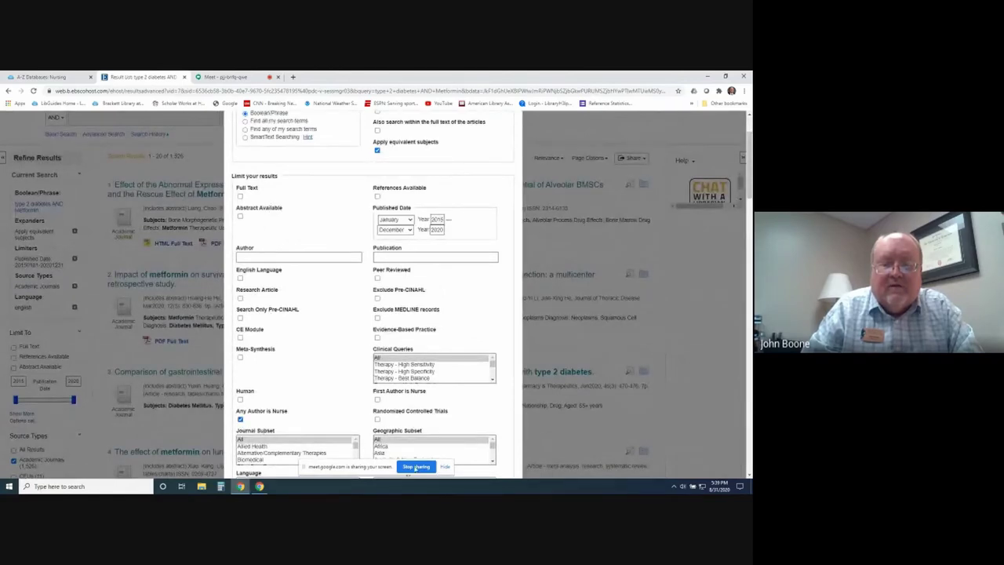
pyautogui.scroll(-10, 311, 321)
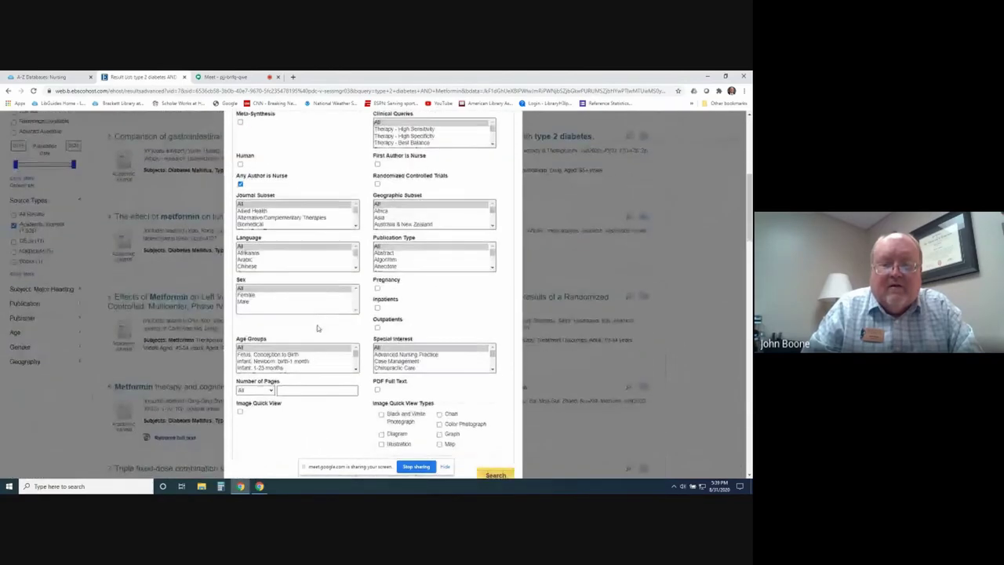
pyautogui.click(496, 320)
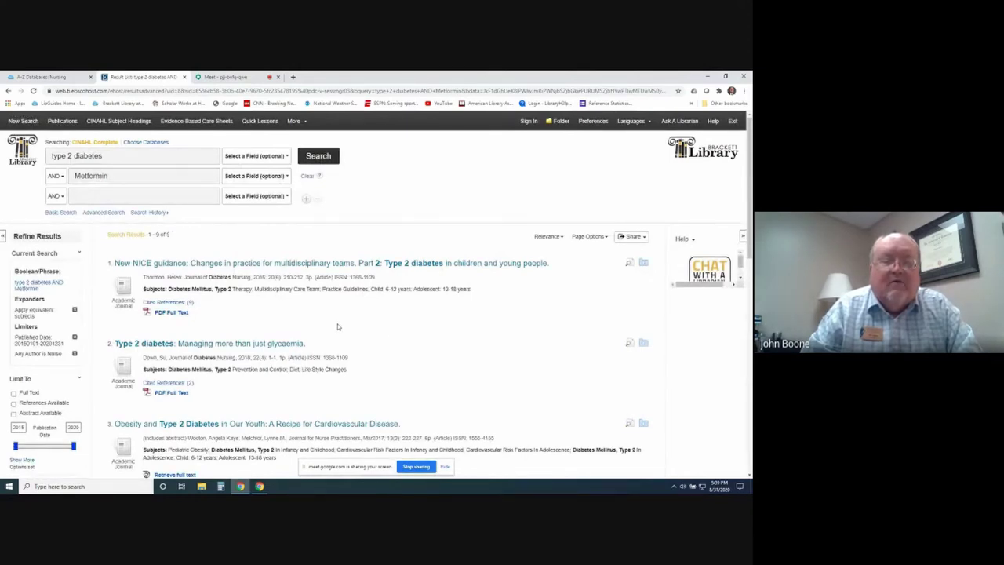
pyautogui.scroll(-1, 118, 321)
pyautogui.scroll(-1, 118, 322)
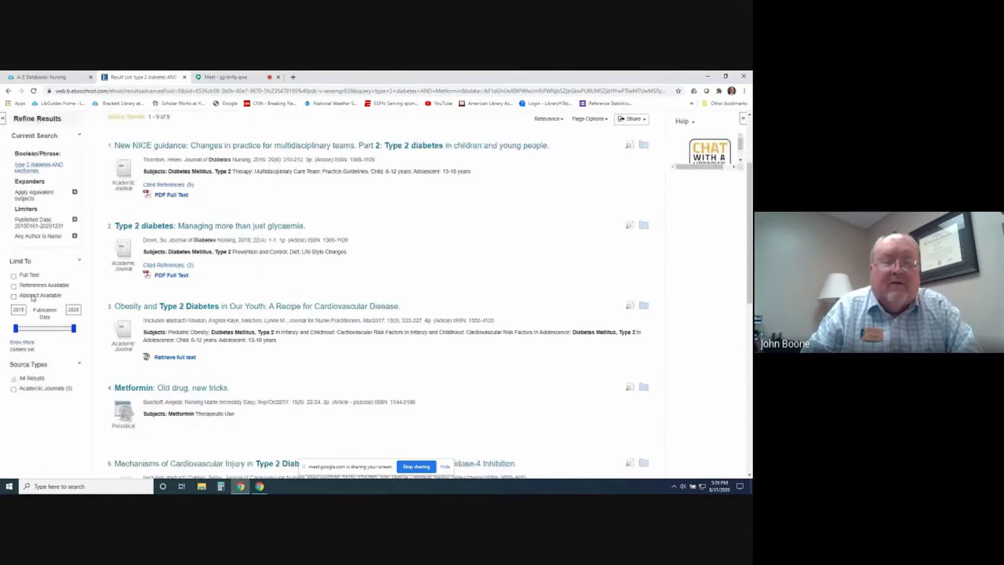
pyautogui.scroll(1, 33, 298)
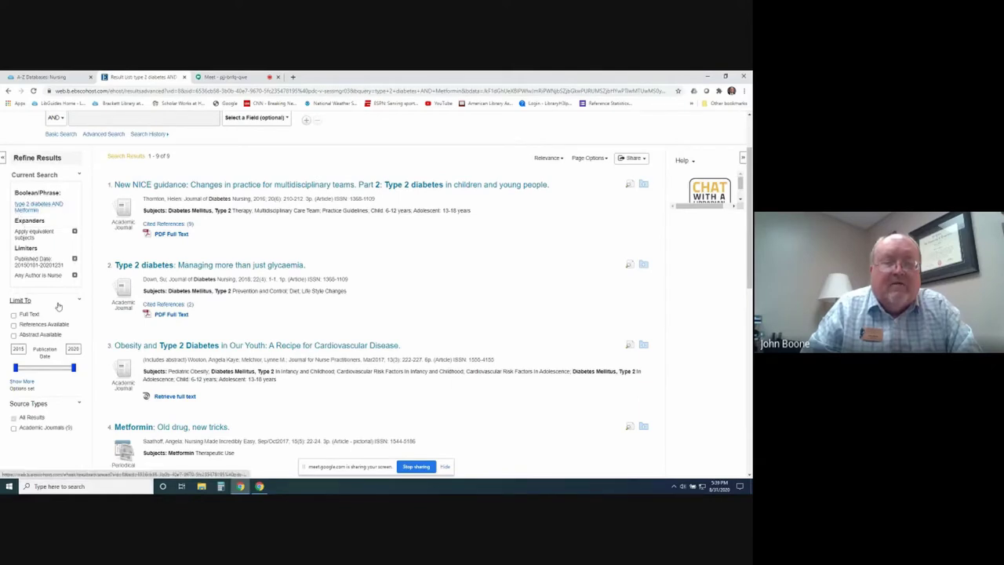
pyautogui.scroll(-1, 57, 306)
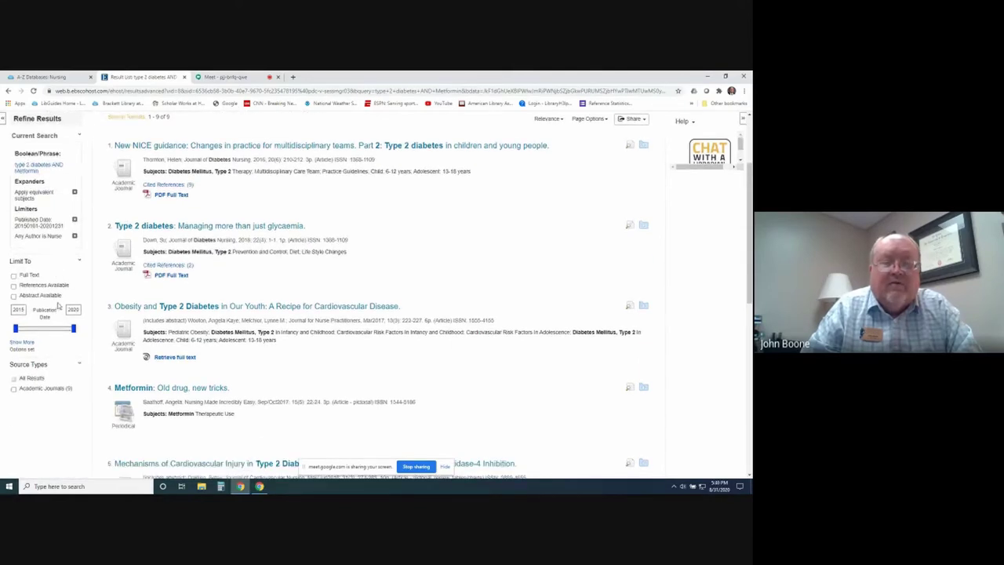
pyautogui.scroll(1, 411, 227)
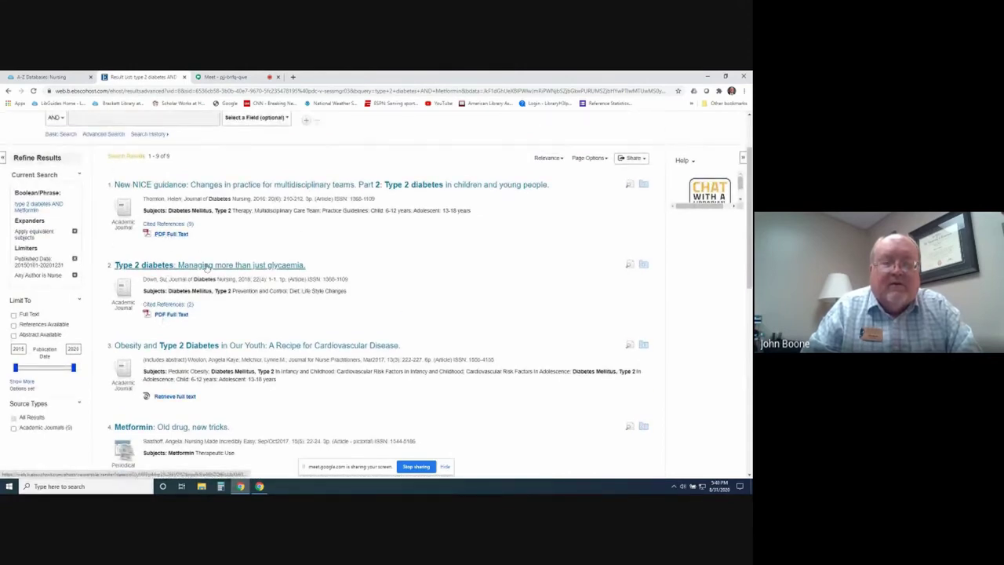
# Preview result 2's PDF, then open result 3's 'Obesity and Type 2 Diabetes in Our Youth' full text
pyautogui.click(180, 315)
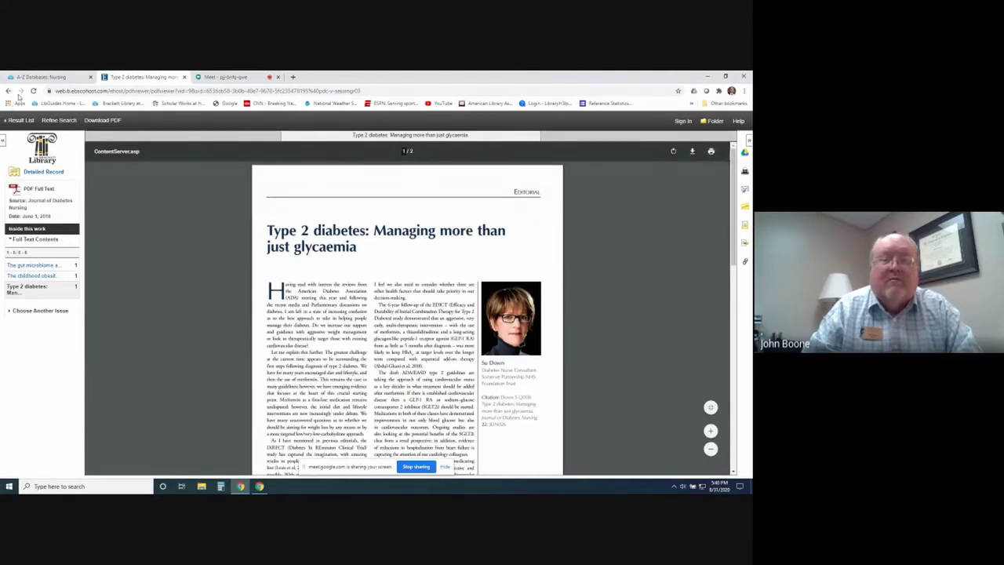
pyautogui.click(8, 91)
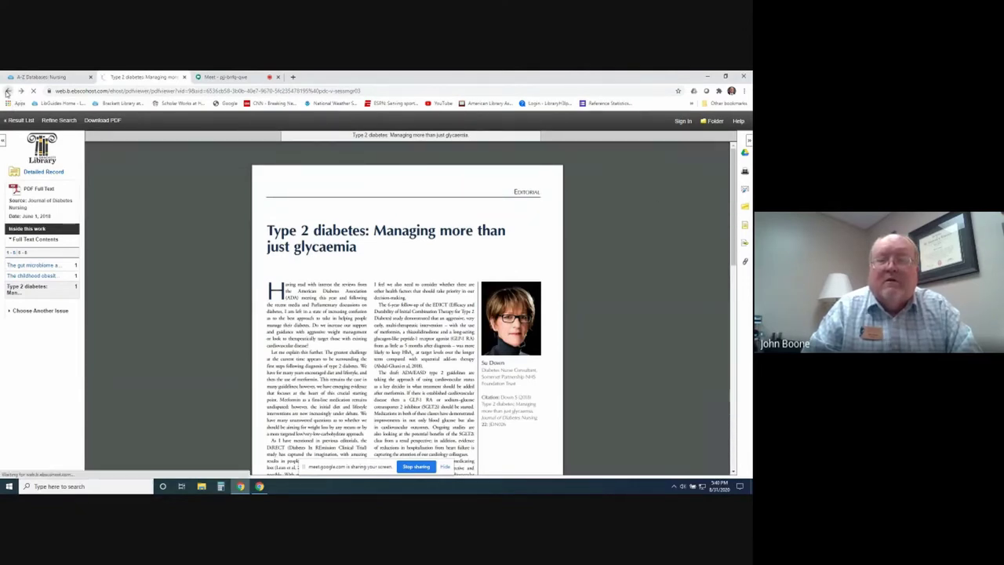
pyautogui.scroll(-2, 171, 289)
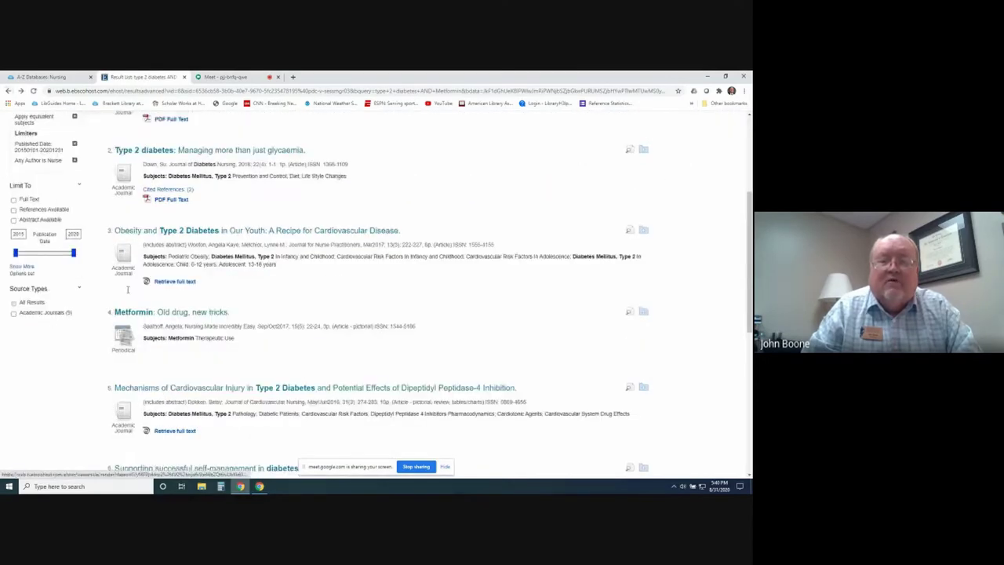
pyautogui.click(174, 279)
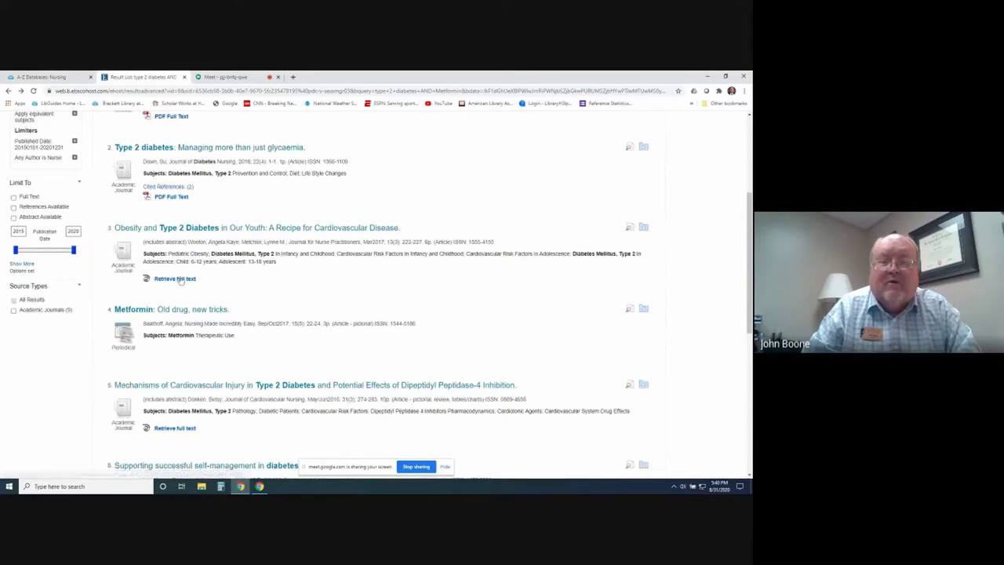
pyautogui.click(174, 281)
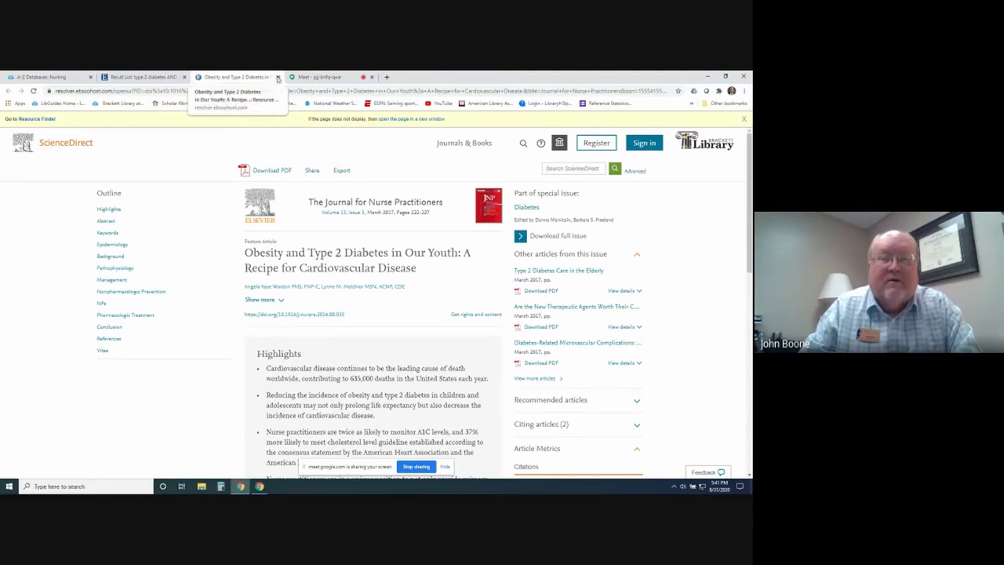
# Close ScienceDirect and open the record for 'Metformin: Old drug, new tricks.' from the results
pyautogui.click(279, 78)
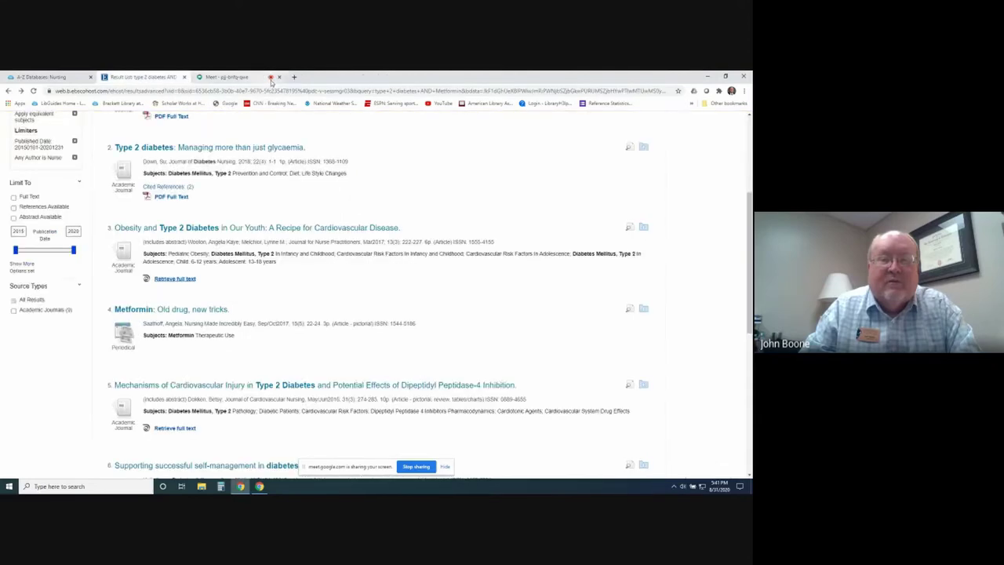
pyautogui.scroll(-2, 248, 270)
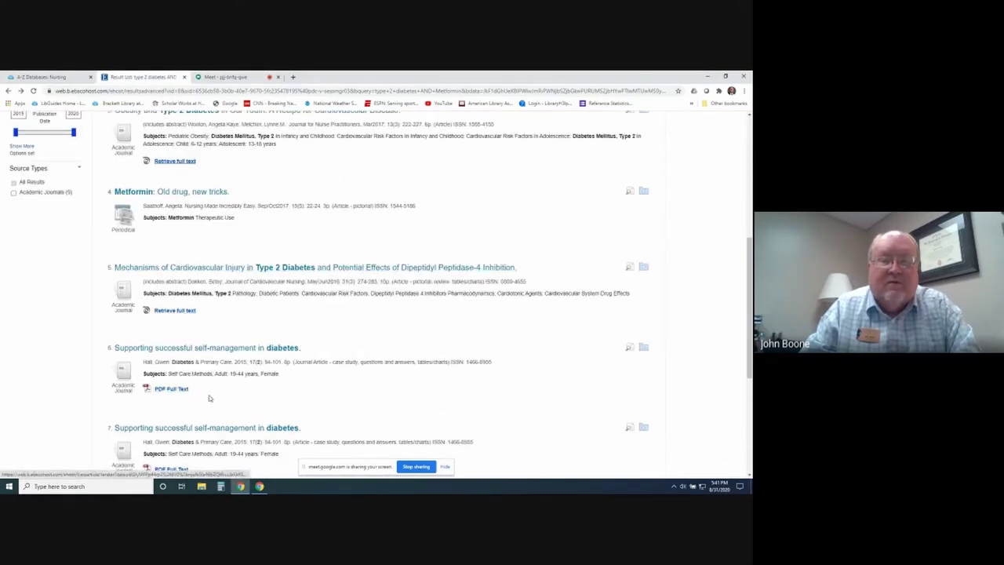
pyautogui.scroll(-3, 209, 396)
pyautogui.scroll(5, 209, 396)
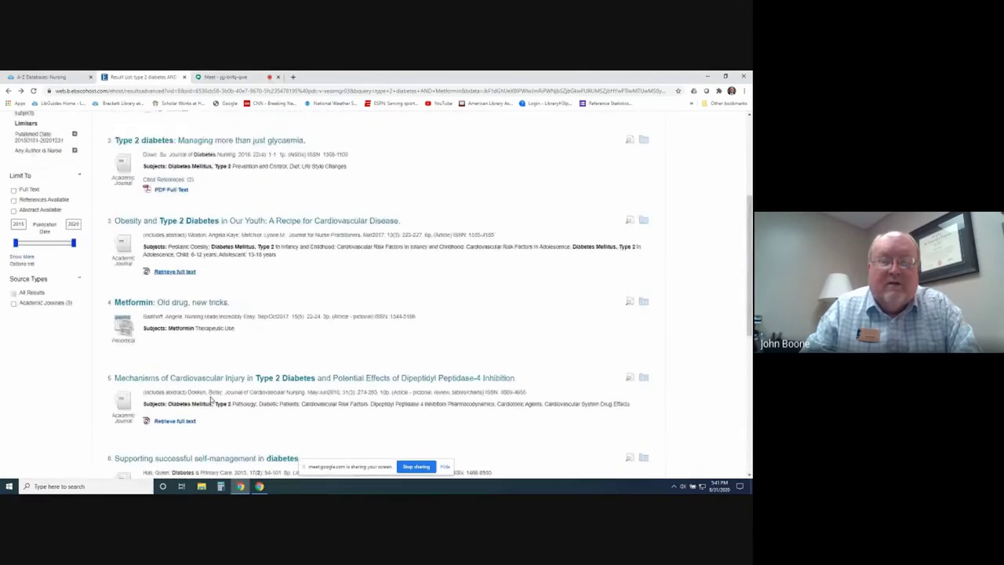
pyautogui.scroll(2, 258, 359)
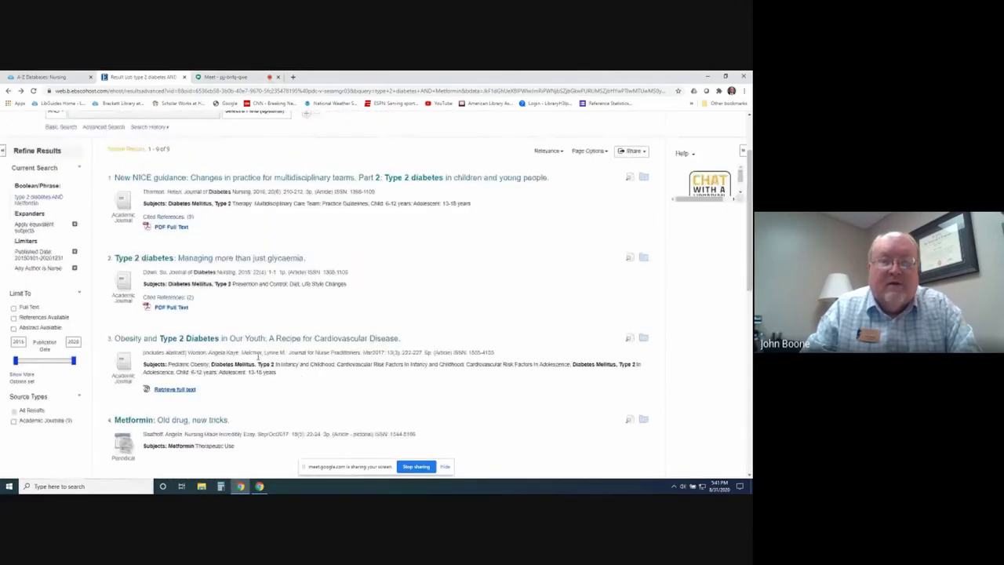
pyautogui.scroll(-2, 254, 358)
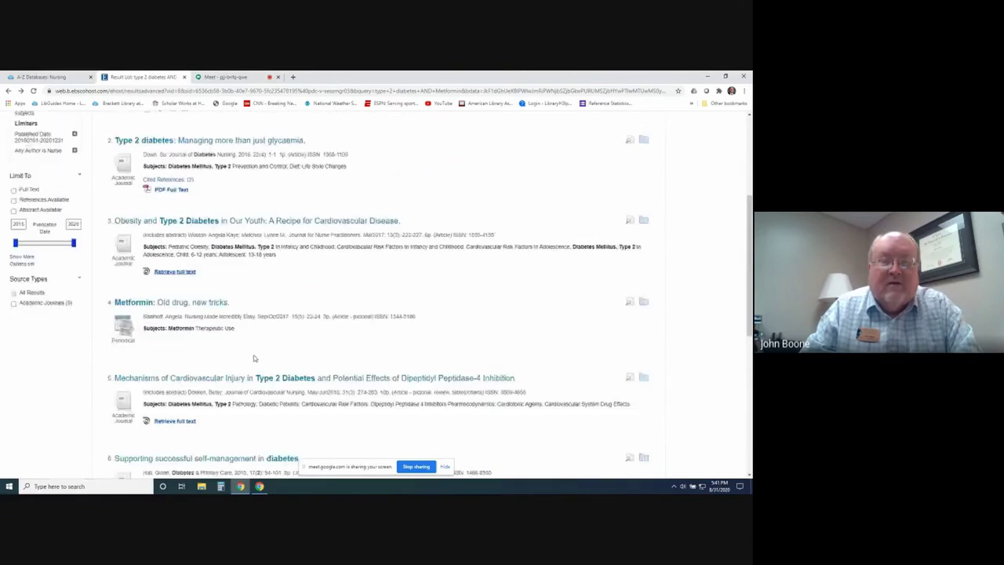
pyautogui.click(186, 304)
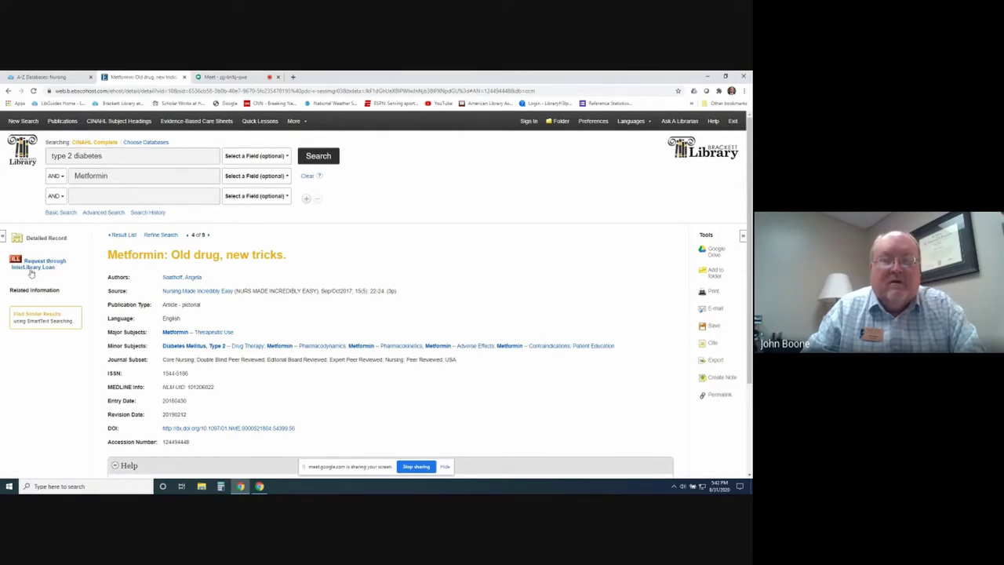
# Request the article through InterLibrary Loan and retry the unreachable login.harding.edu page, resubmitting the form
pyautogui.click(28, 267)
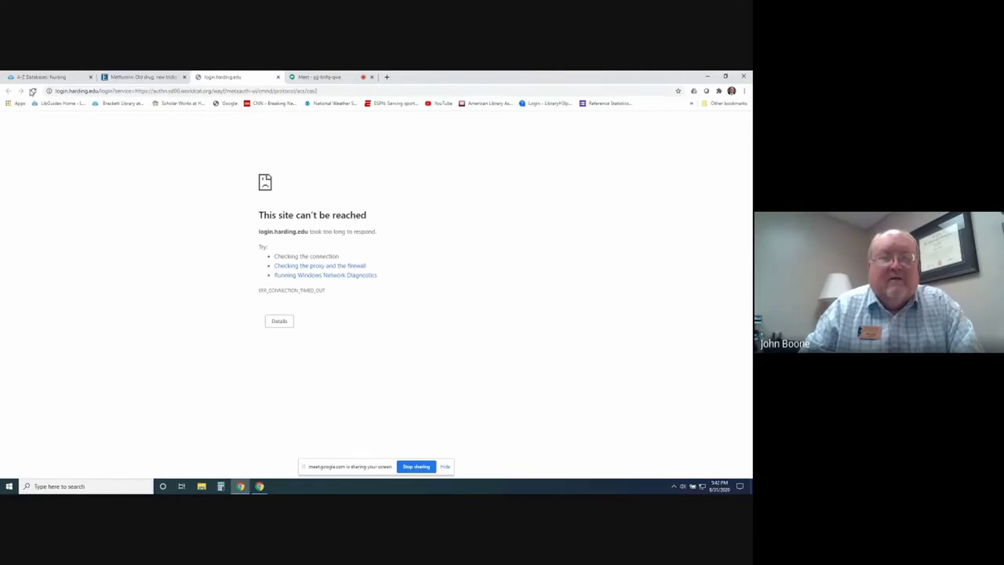
pyautogui.click(32, 91)
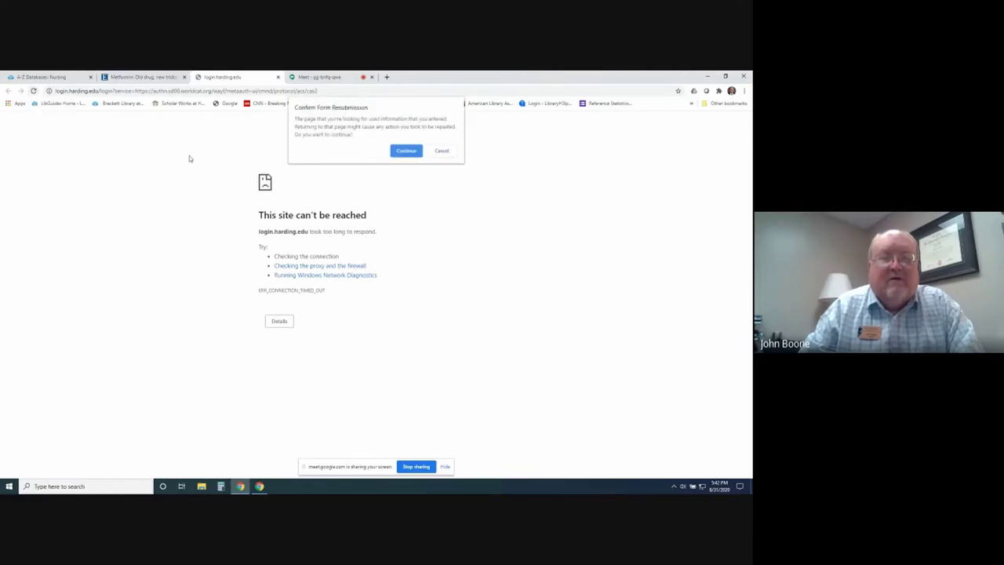
pyautogui.click(406, 152)
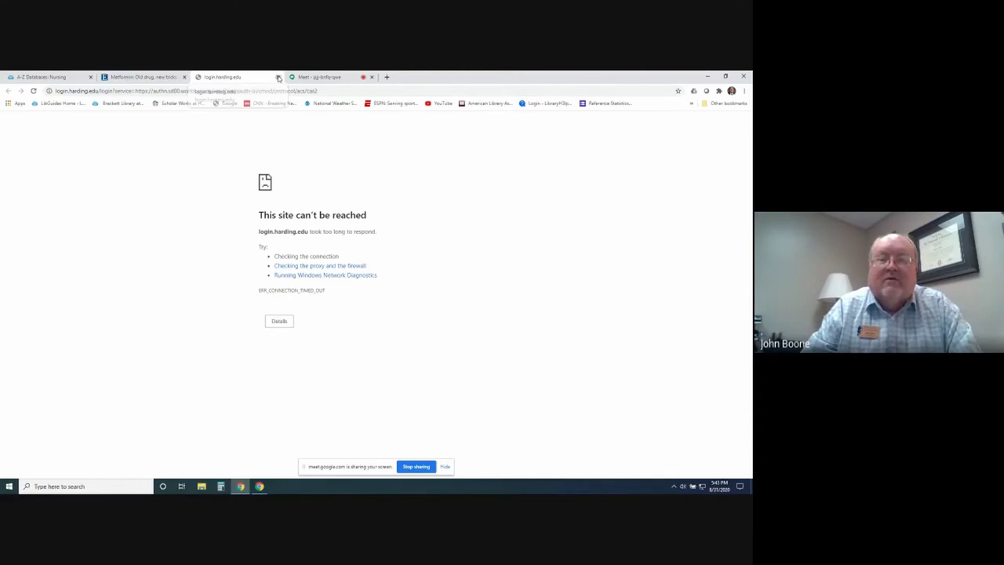
# Close the failed login.harding.edu tab to return to the Metformin record
pyautogui.click(278, 78)
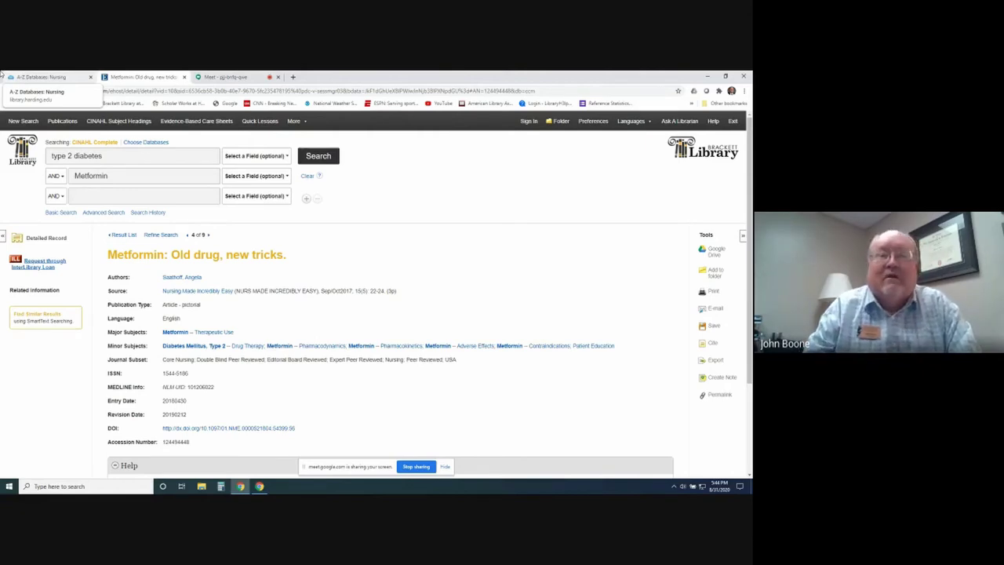
# Request 'Metformin: Old drug, new tricks.' through InterLibrary Loan and log in to WorldCat
pyautogui.click(46, 261)
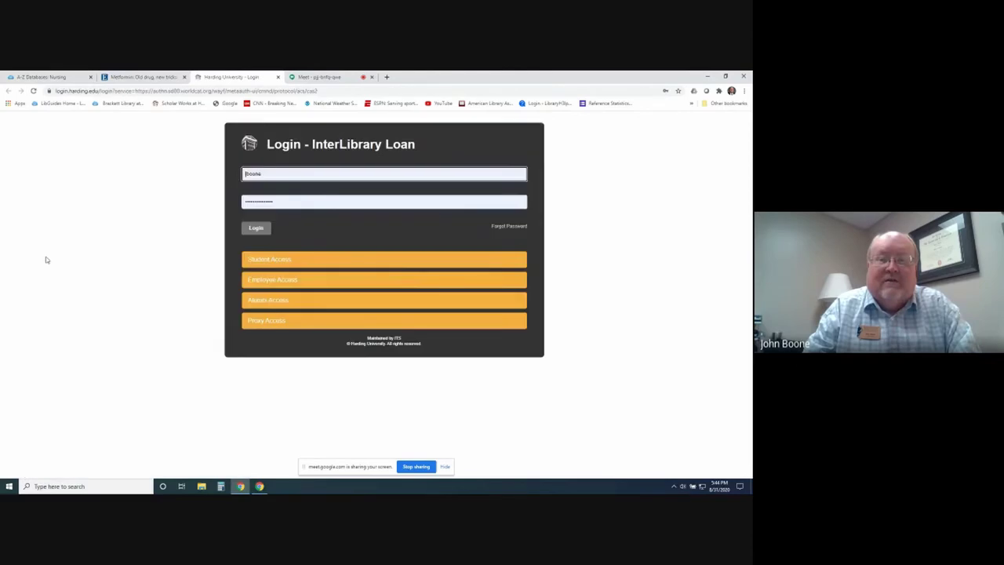
pyautogui.click(256, 229)
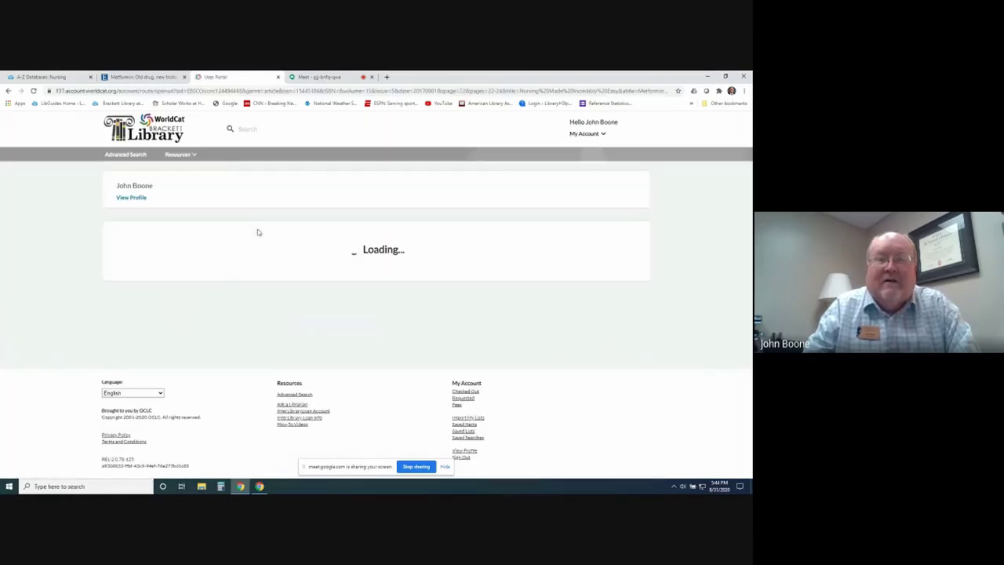
pyautogui.scroll(-2, 152, 326)
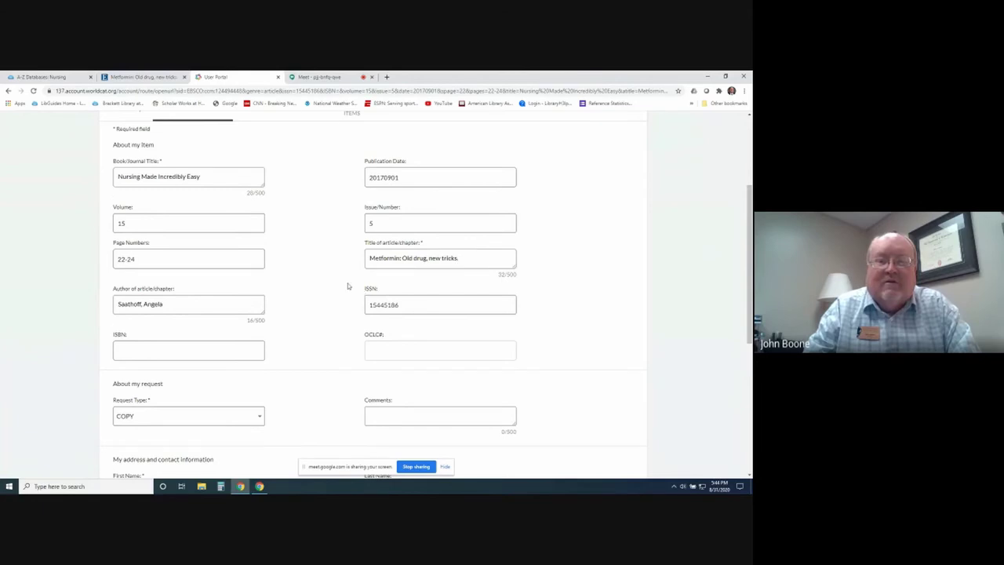
pyautogui.scroll(-5, 298, 276)
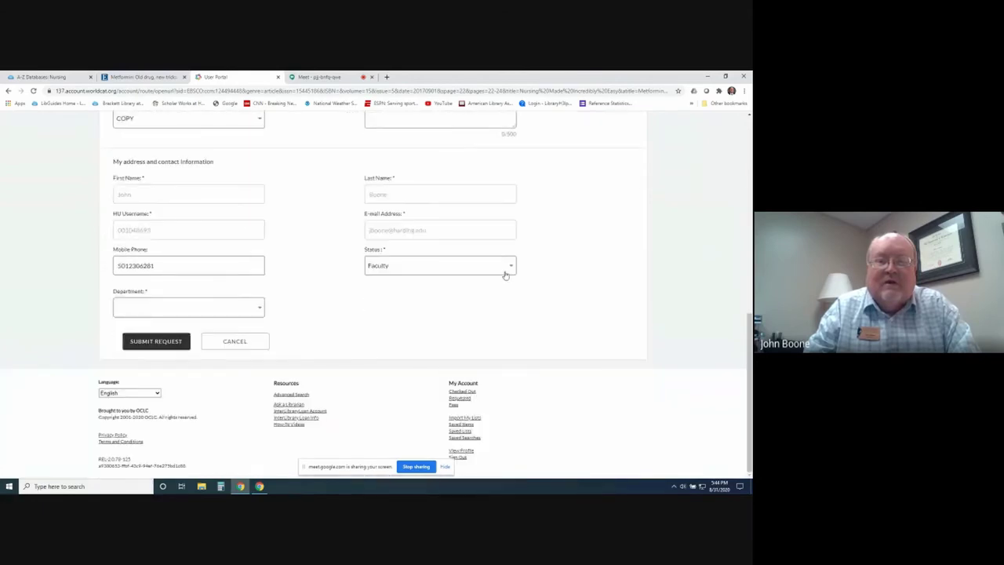
# Check the prefilled request form, keeping Faculty status and leaving Department unselected
pyautogui.click(506, 271)
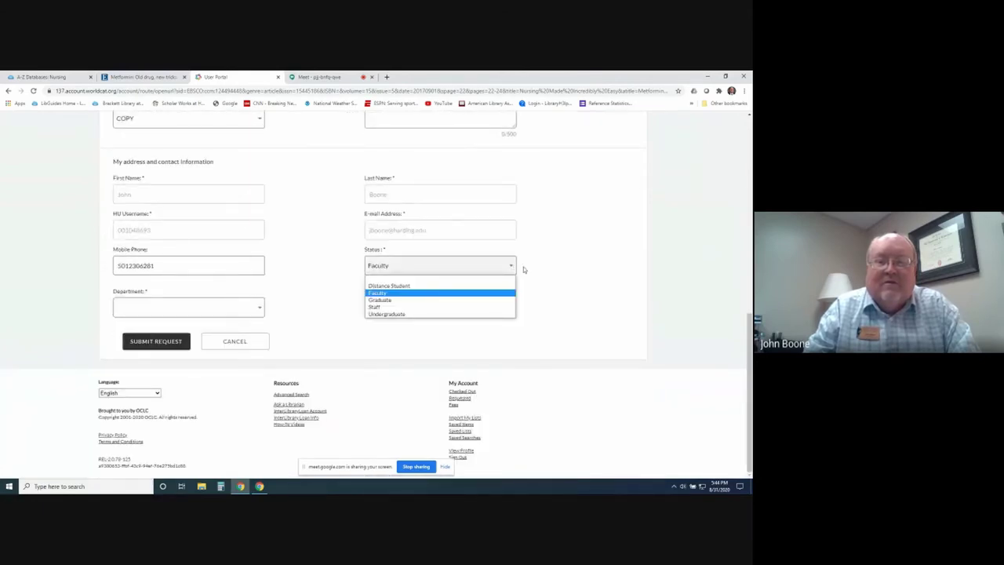
pyautogui.click(523, 269)
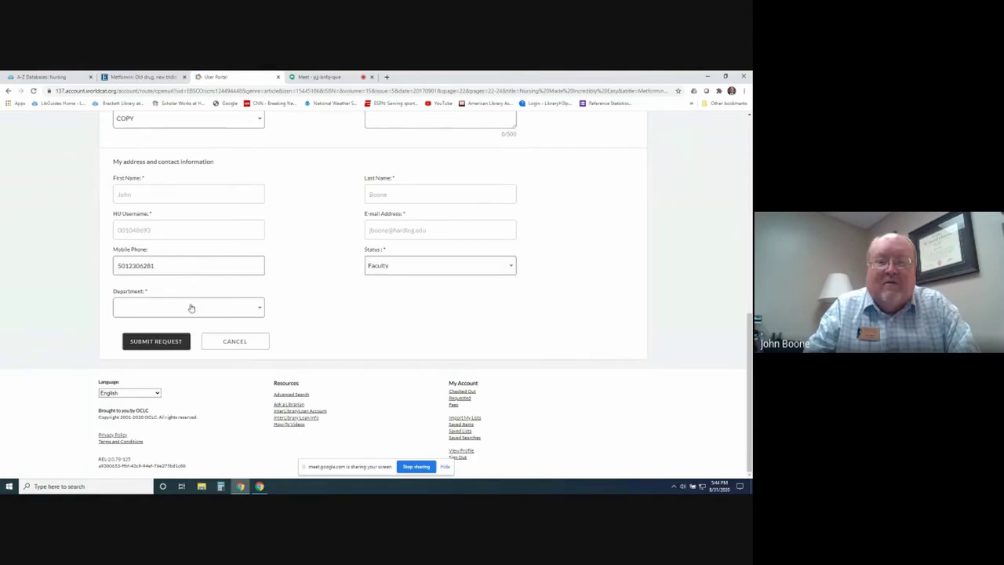
pyautogui.click(261, 307)
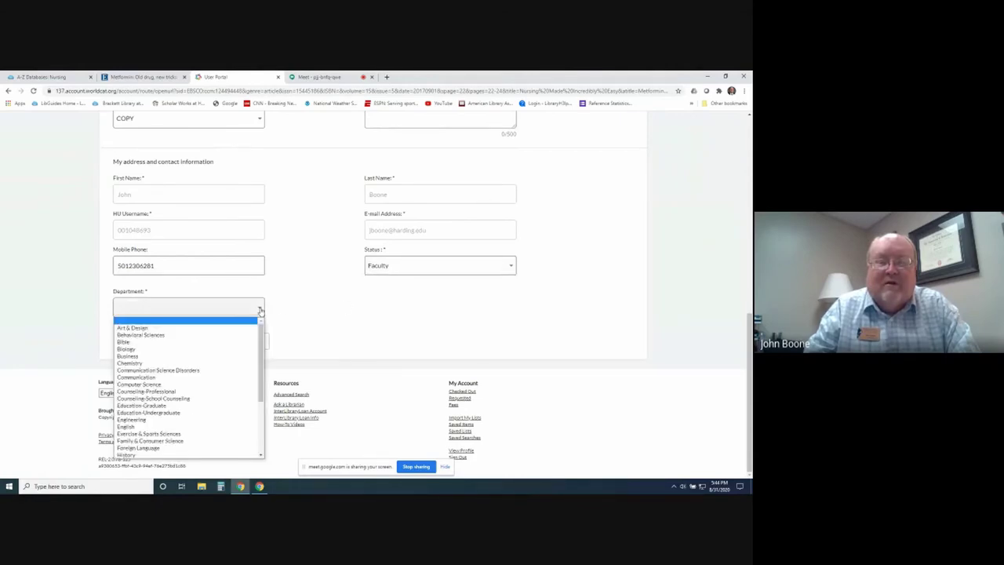
pyautogui.click(292, 308)
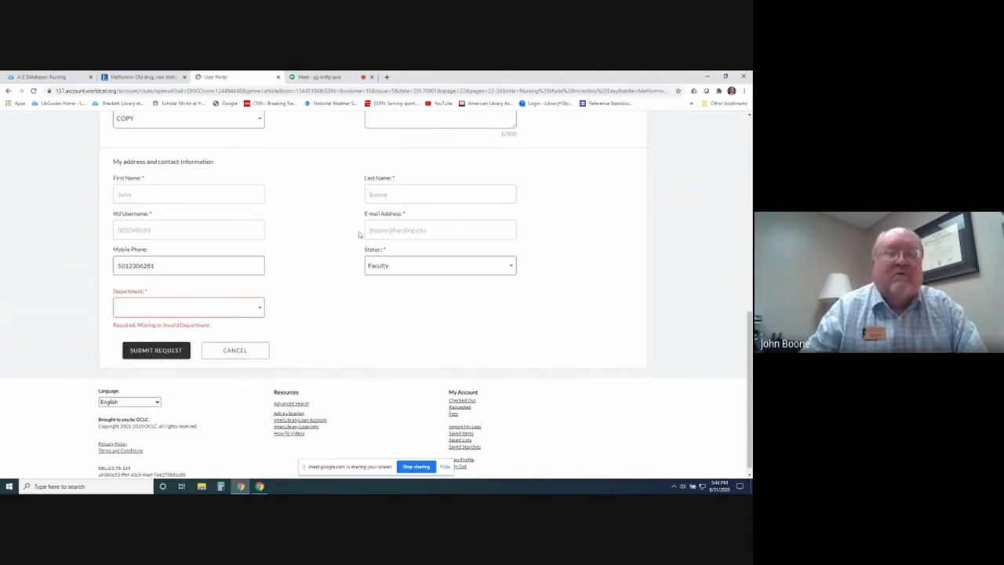
pyautogui.scroll(1, 298, 212)
pyautogui.scroll(6, 295, 208)
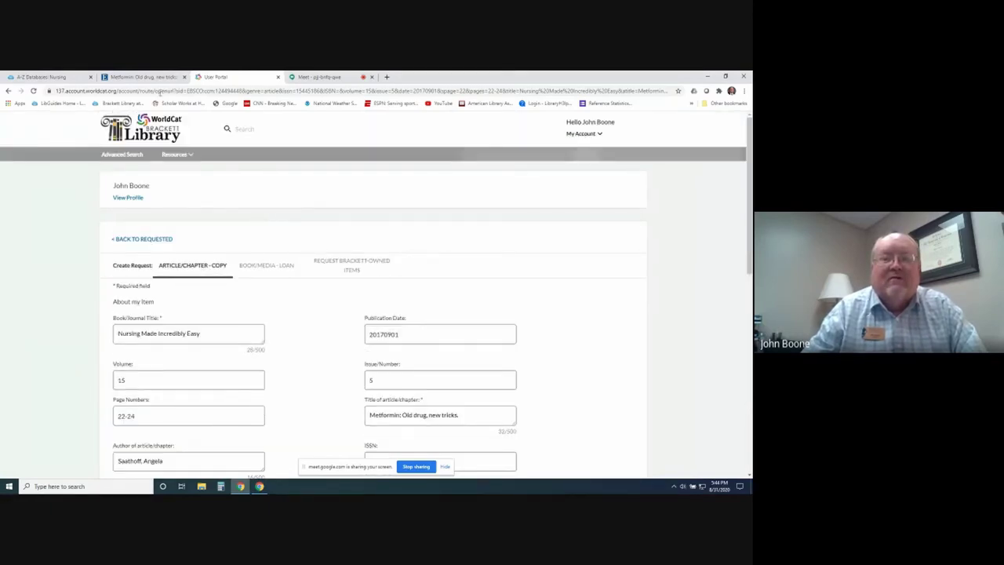
# Close the WorldCat loan request tab and go back to the top of the 9-result CINAHL list
pyautogui.click(278, 77)
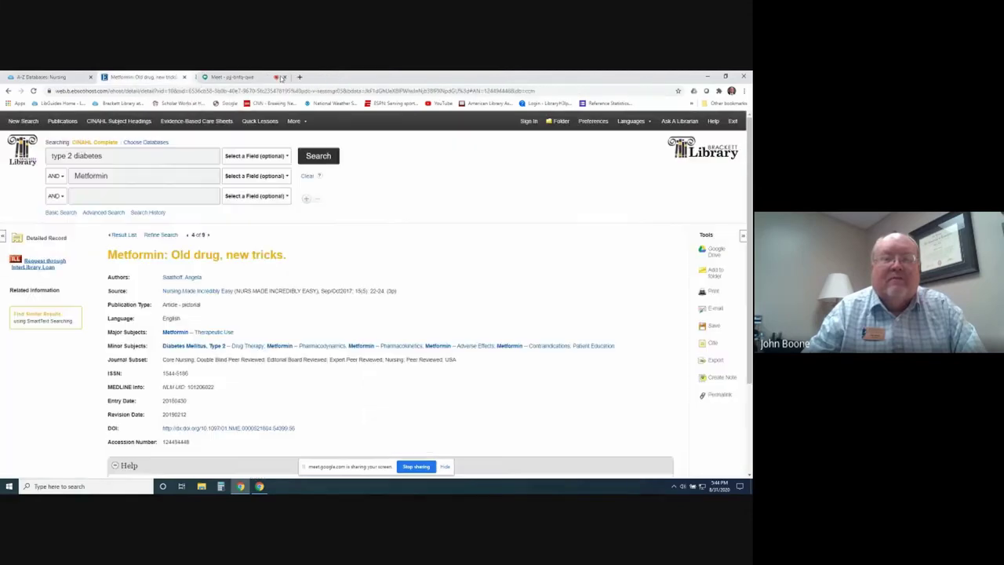
pyautogui.click(7, 91)
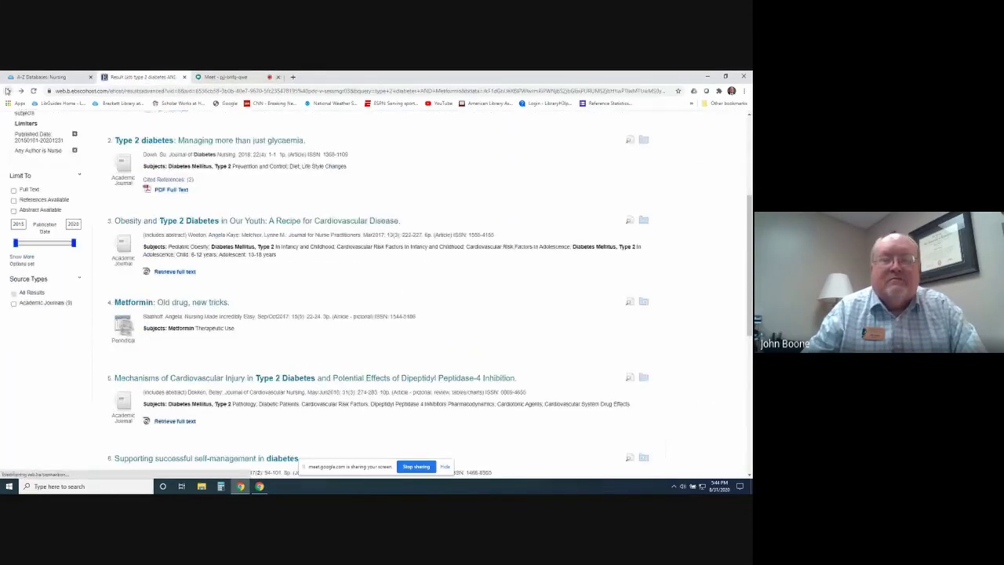
pyautogui.scroll(1, 301, 328)
pyautogui.scroll(2, 300, 328)
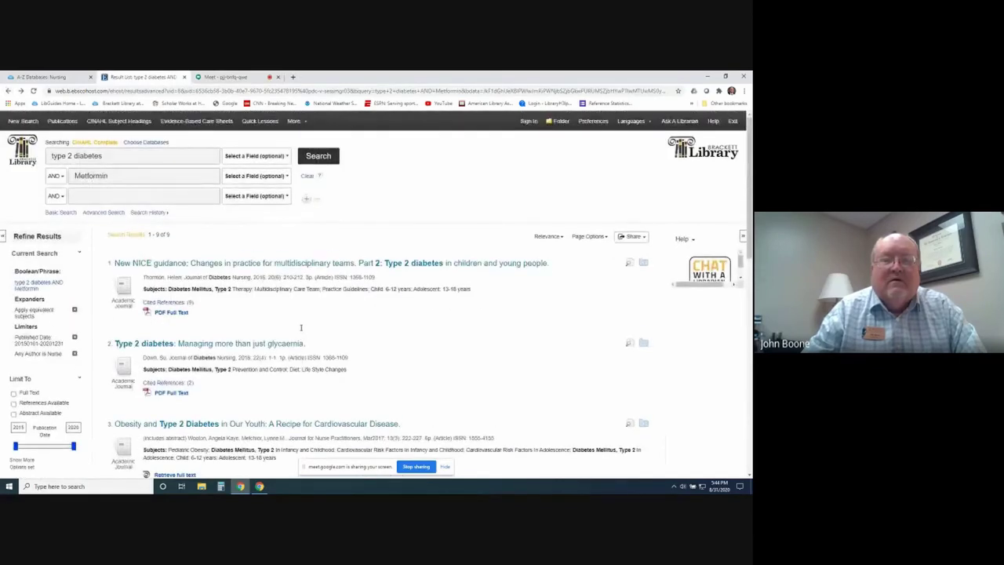
pyautogui.scroll(2, 301, 330)
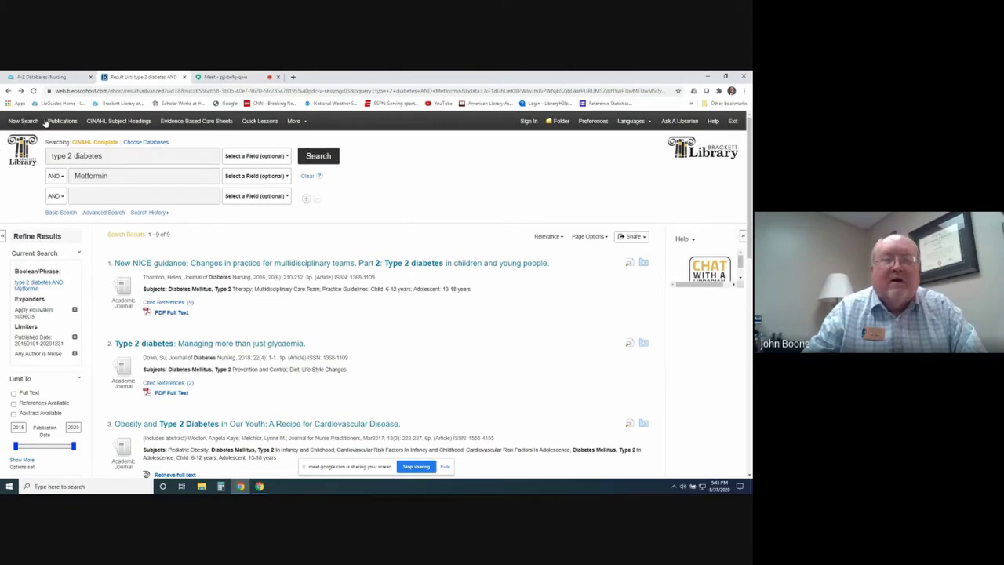
# Close the EBSCO tab and launch Cochrane Library from the A-Z Databases: Nursing page
pyautogui.click(184, 77)
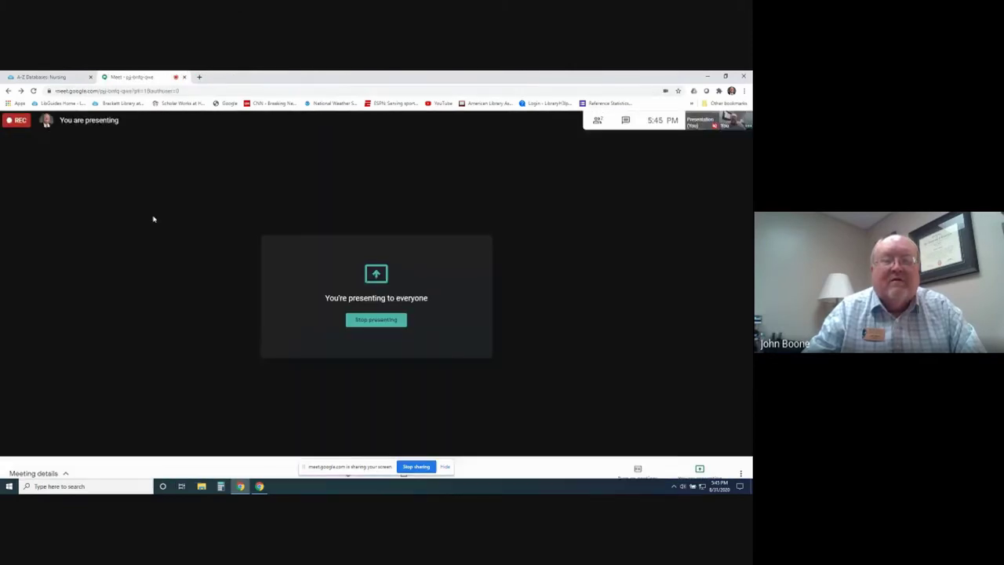
pyautogui.click(43, 76)
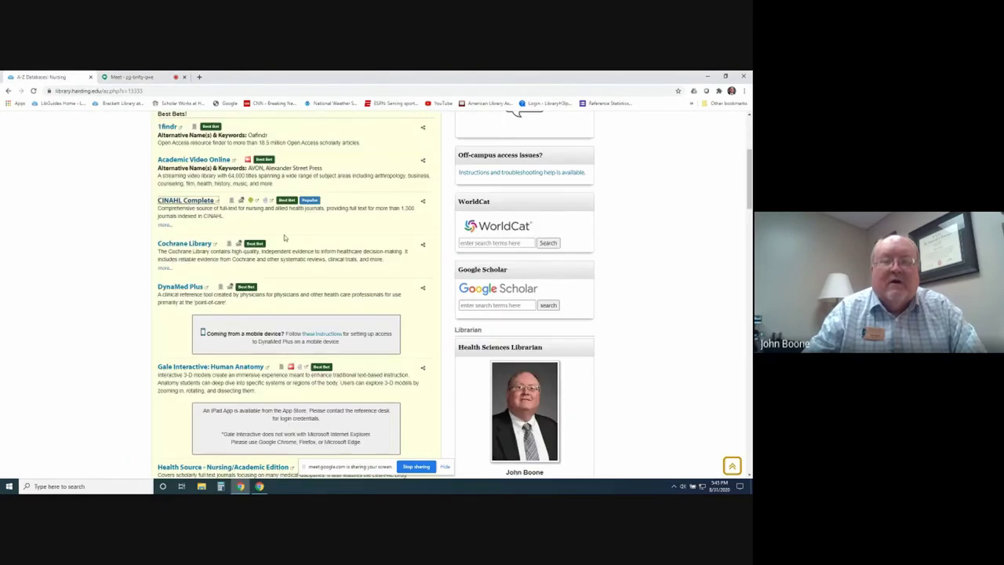
pyautogui.scroll(-1, 283, 235)
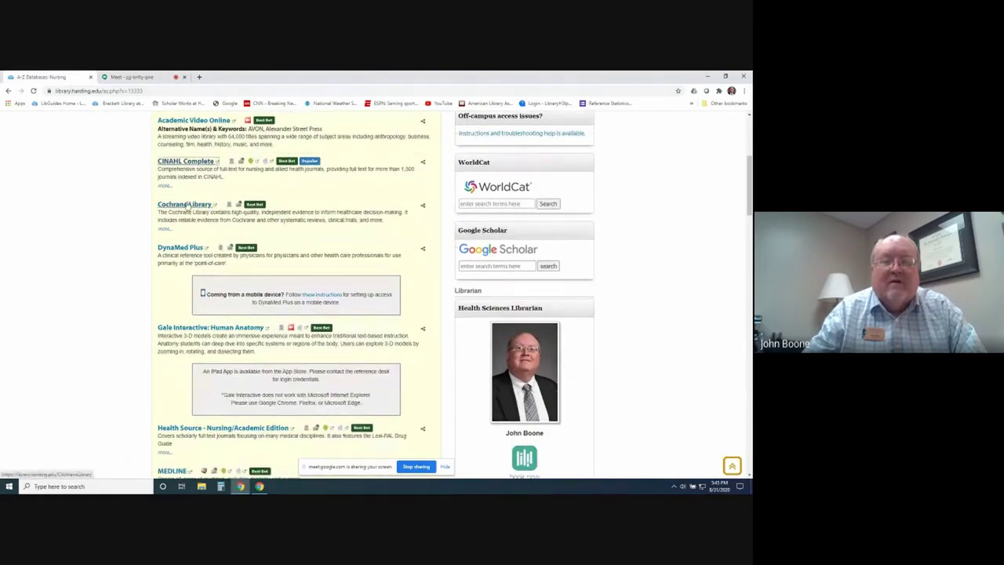
pyautogui.click(186, 205)
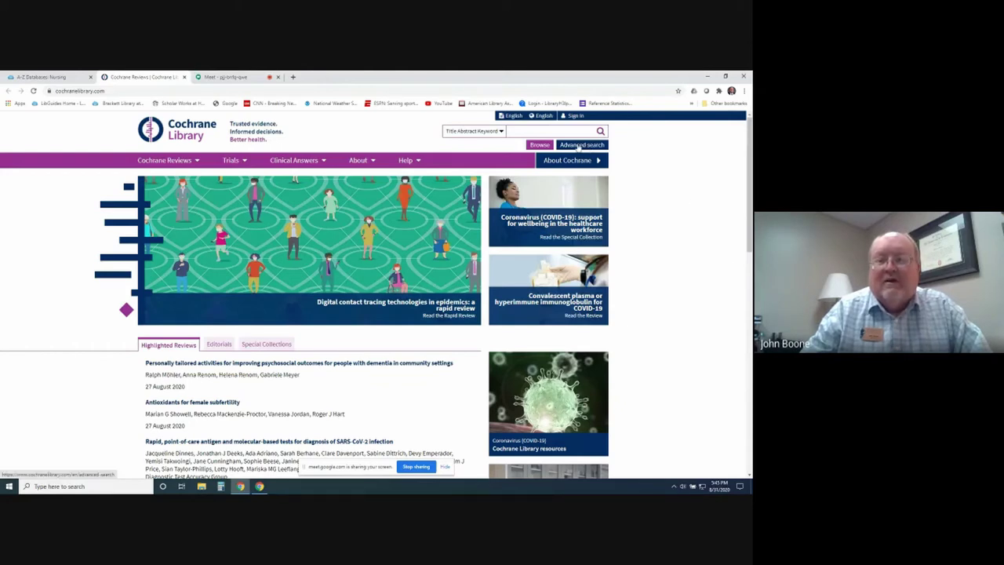
# Run an advanced search for 'aplastic anemia' restricted to Title Abstract Keyword
pyautogui.click(581, 146)
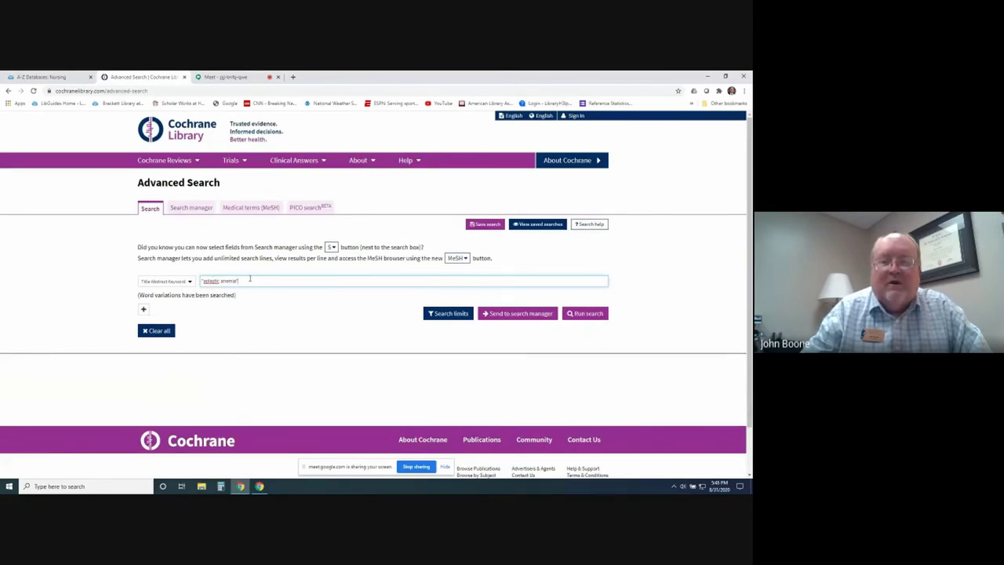
pyautogui.click(189, 282)
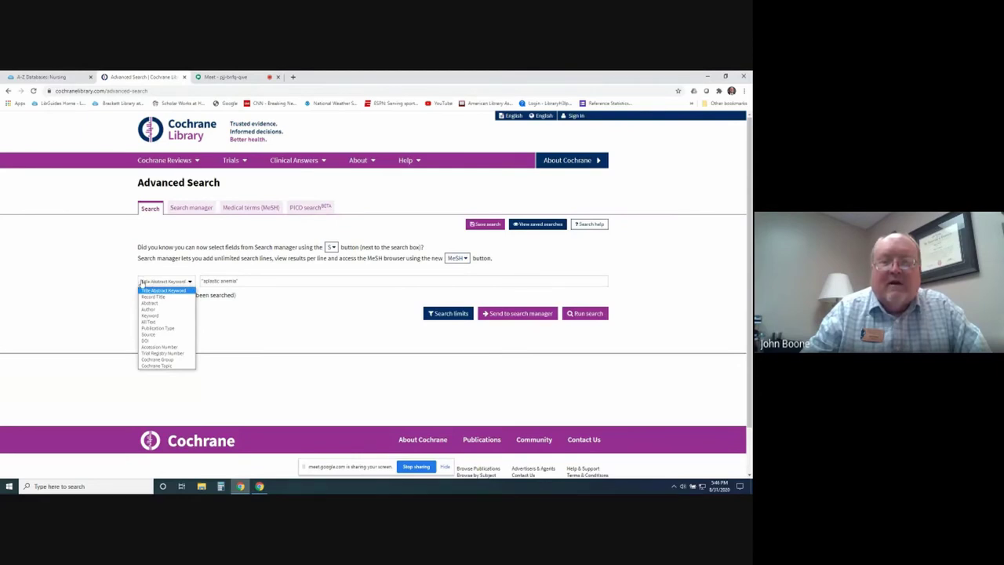
pyautogui.click(180, 270)
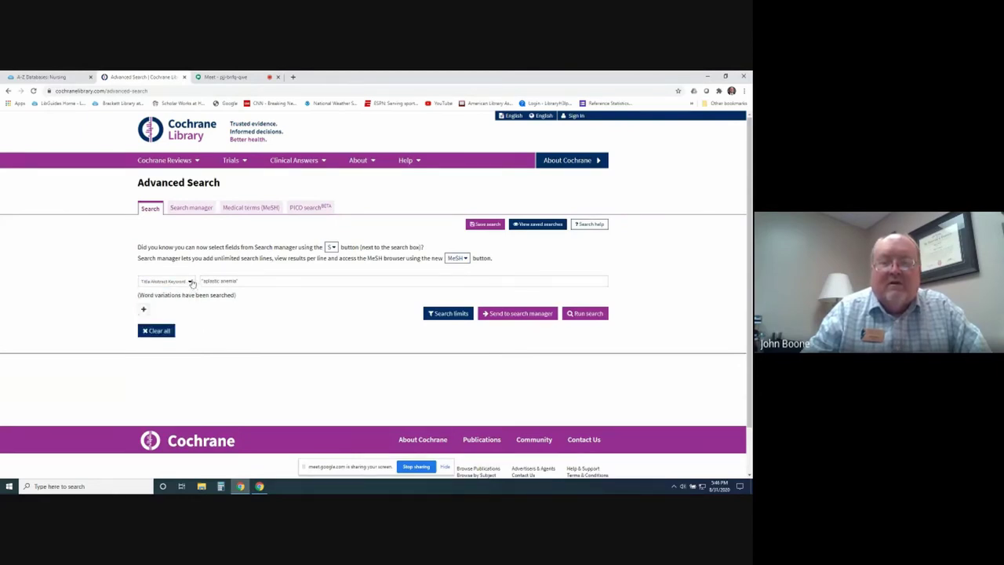
pyautogui.click(191, 282)
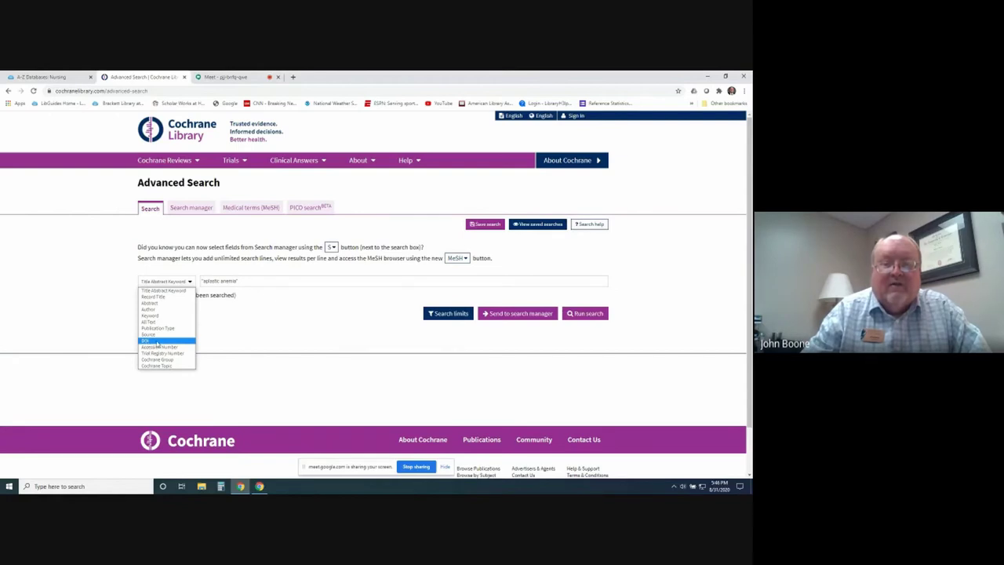
pyautogui.click(252, 280)
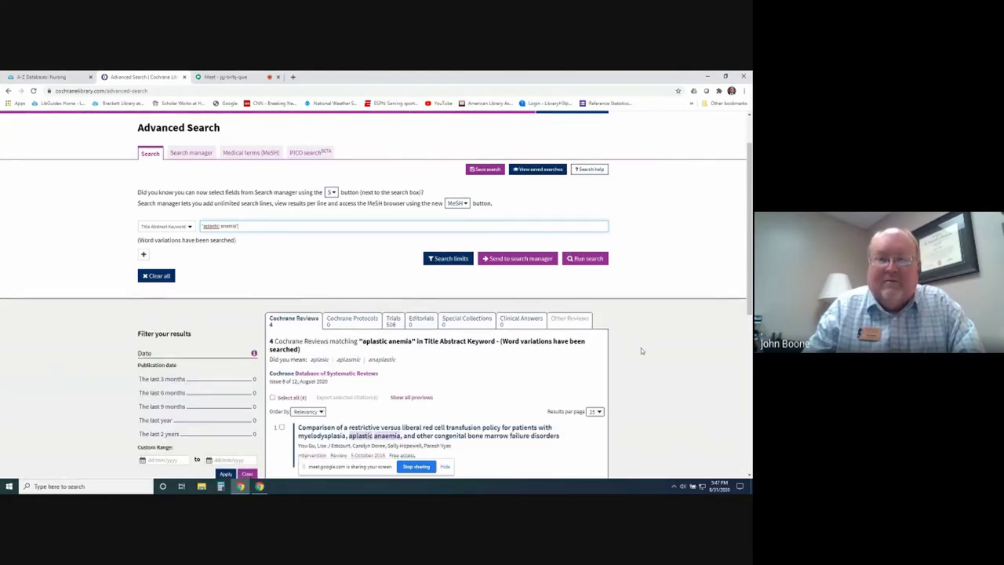
# Open the first review, comparing restrictive versus liberal red cell transfusion policies
pyautogui.scroll(-3, 641, 347)
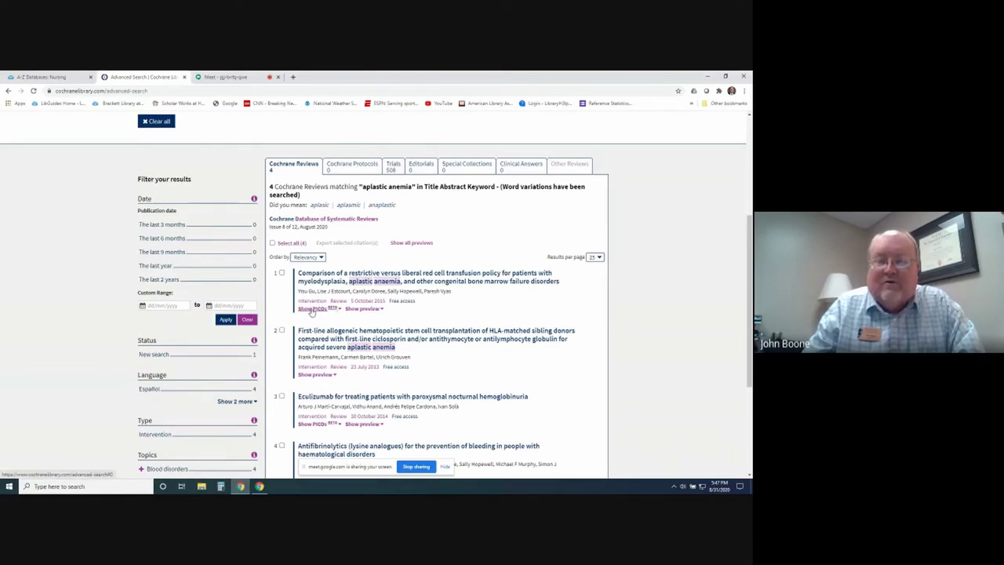
pyautogui.click(399, 278)
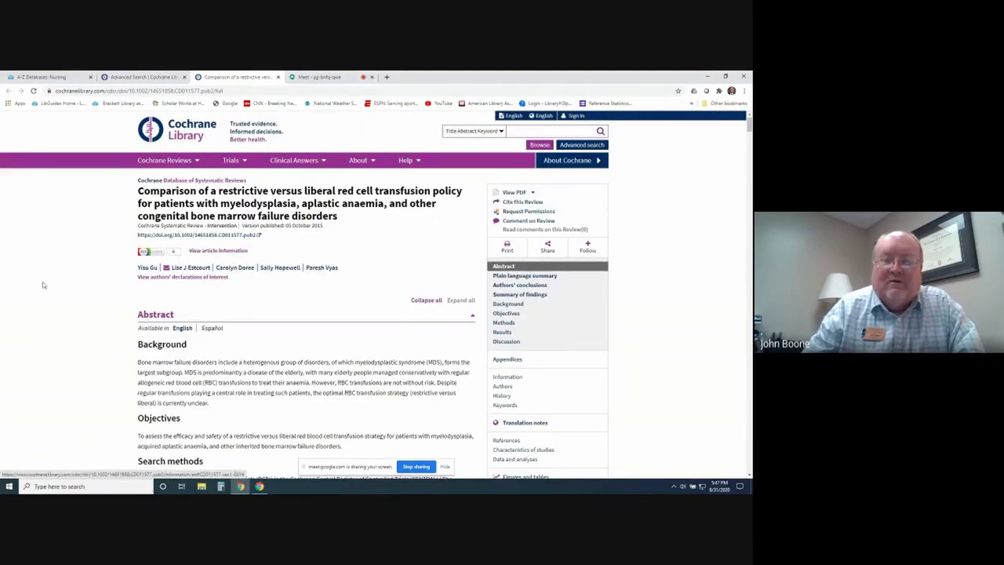
# Scroll through the transfusion-policy review's summary and key findings
pyautogui.scroll(-2, 77, 271)
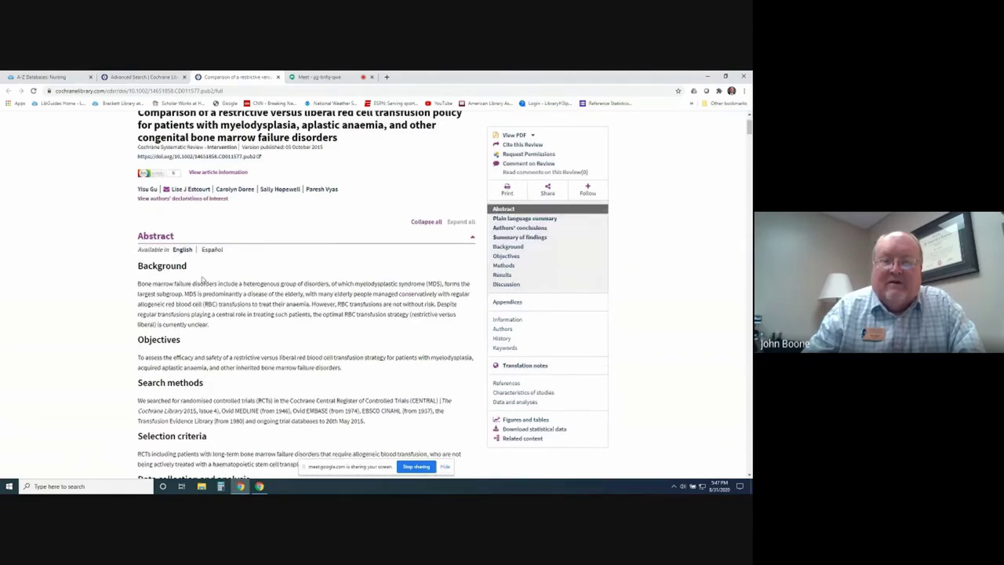
pyautogui.scroll(-3, 203, 277)
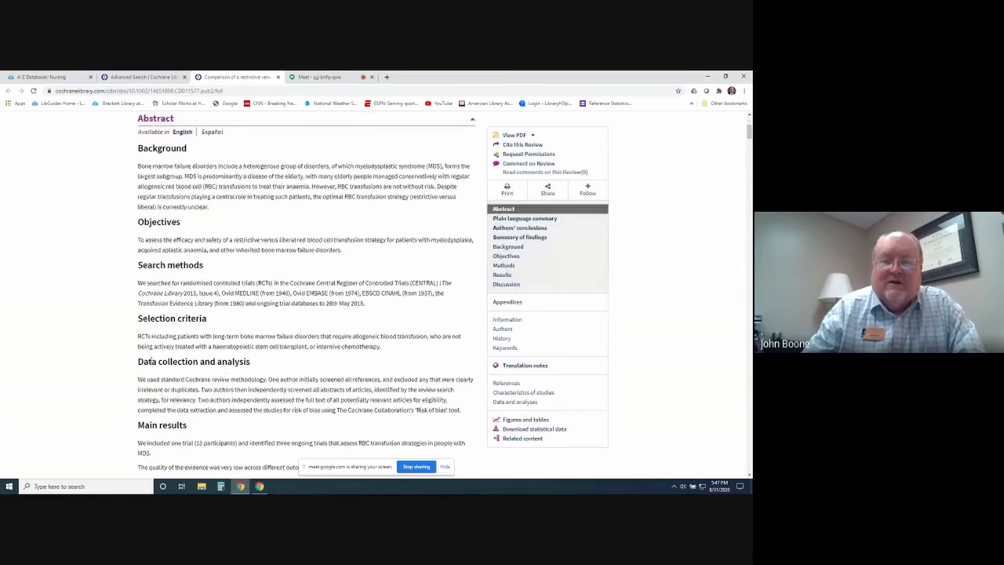
pyautogui.scroll(-9, 148, 361)
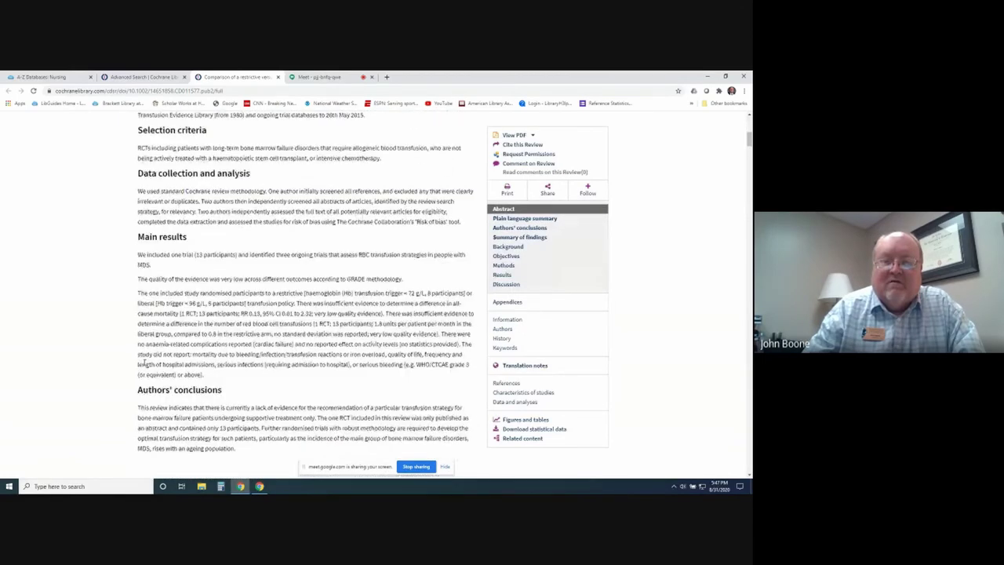
pyautogui.scroll(-3, 136, 360)
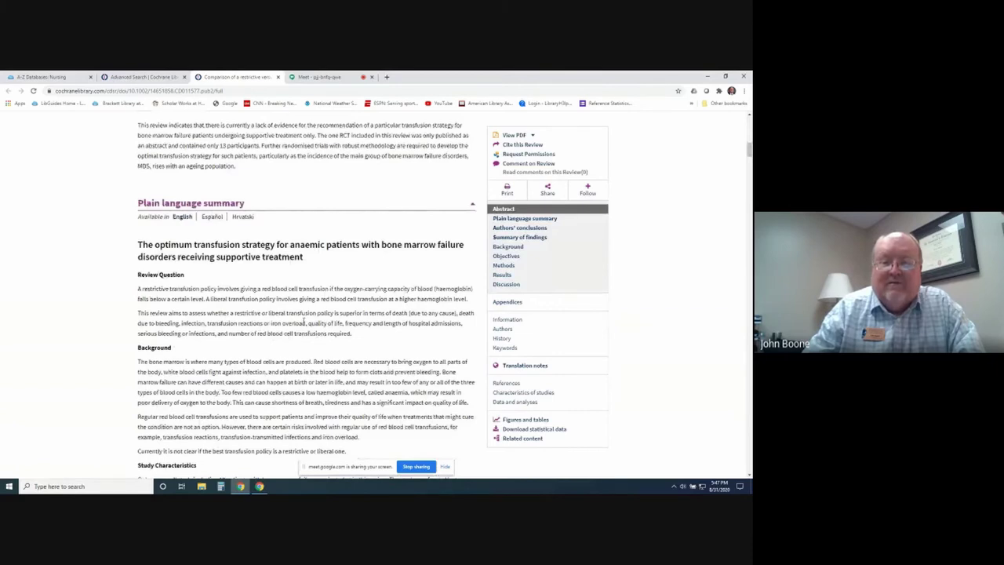
pyautogui.scroll(-3, 289, 322)
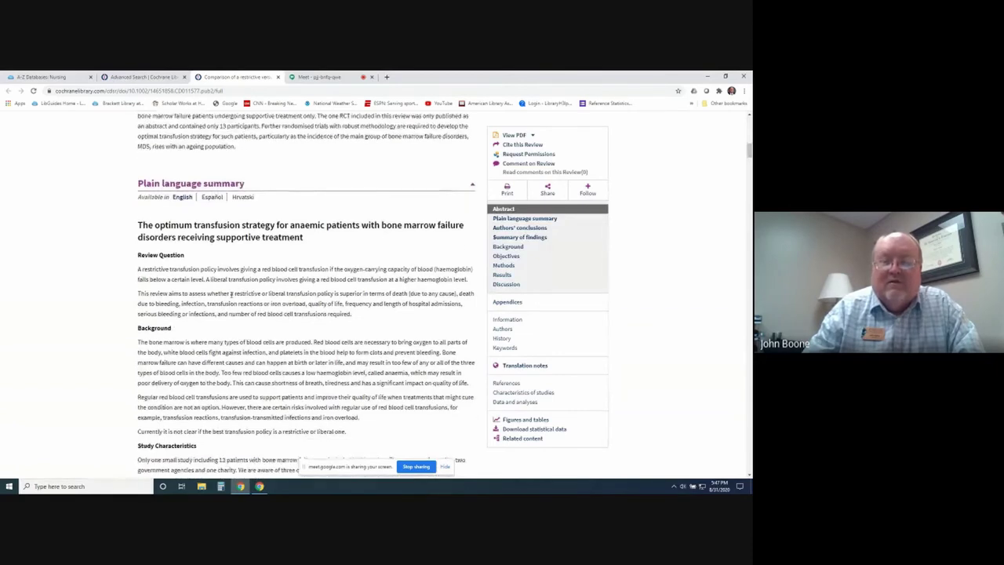
pyautogui.scroll(3, 223, 296)
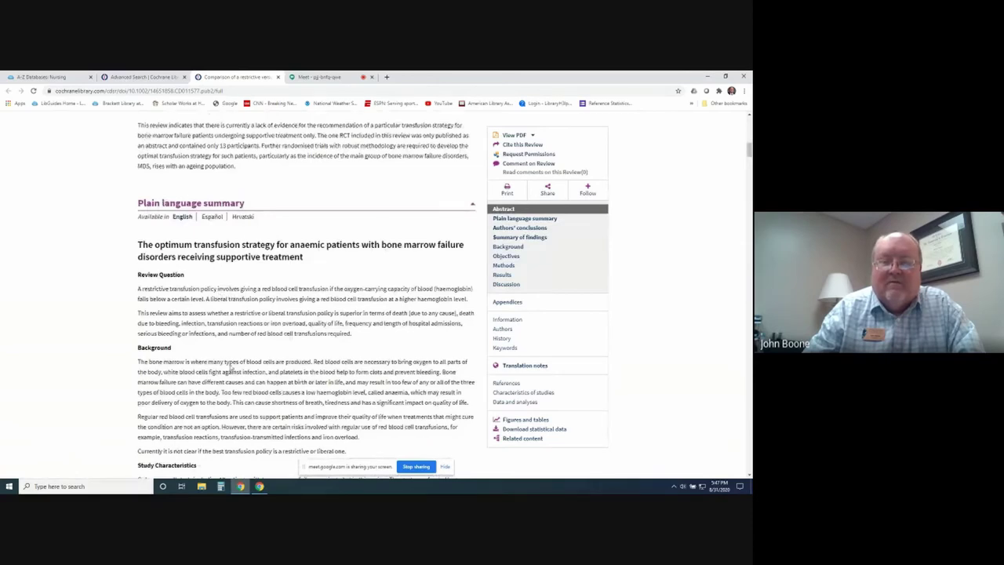
pyautogui.scroll(-1, 248, 328)
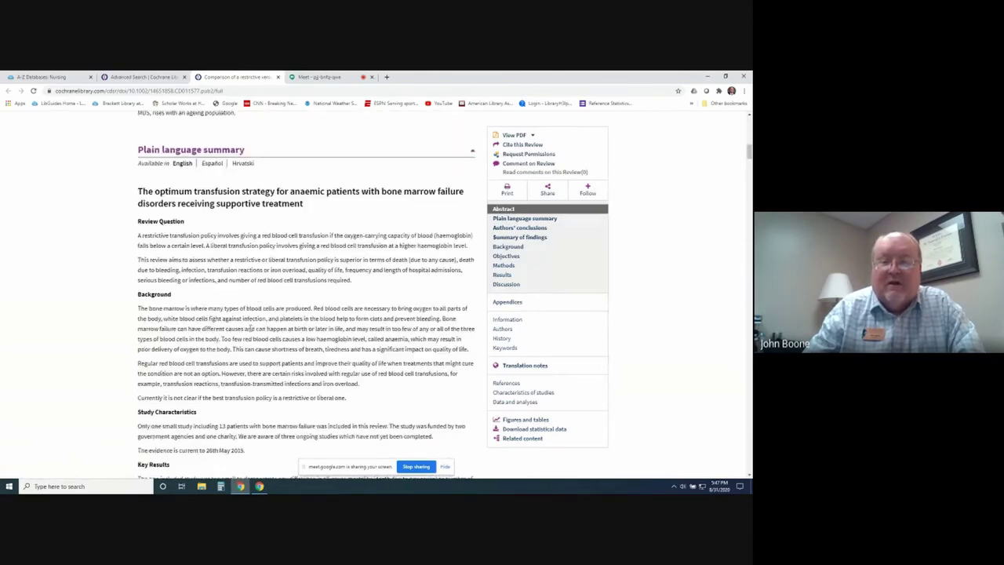
pyautogui.scroll(-10, 249, 328)
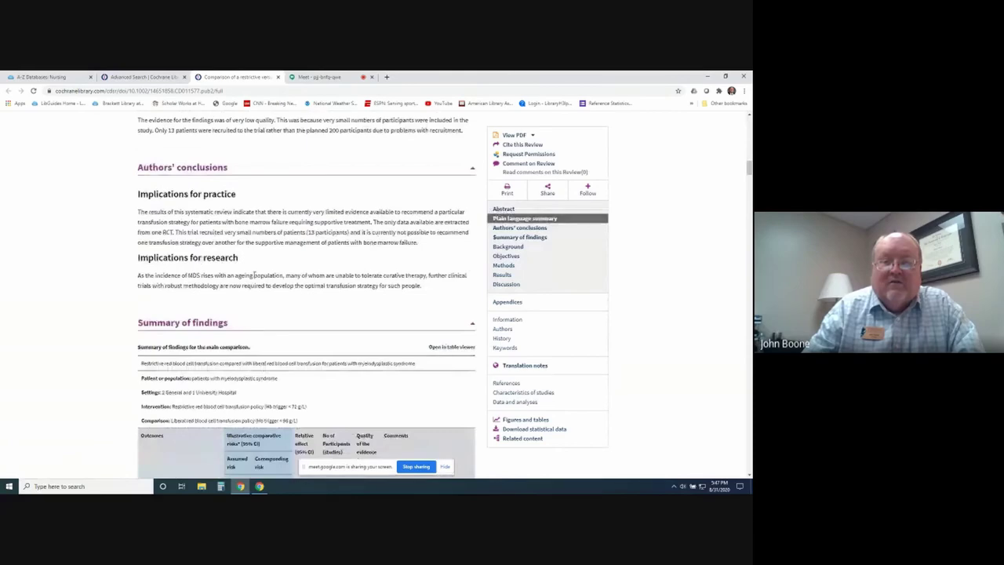
# Look over the review's background sections, then close the review tab
pyautogui.scroll(-12, 250, 271)
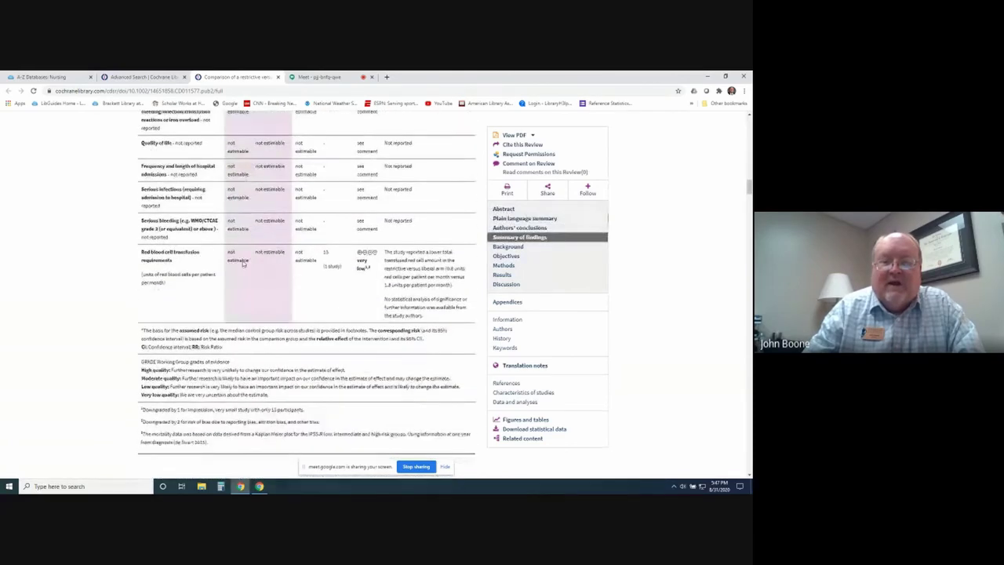
pyautogui.scroll(-7, 243, 265)
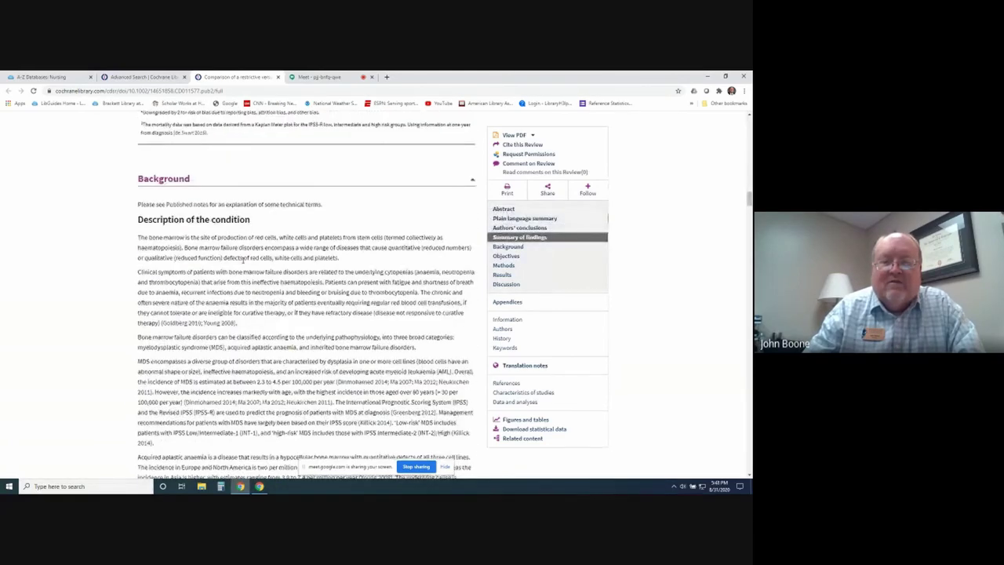
pyautogui.scroll(15, 244, 261)
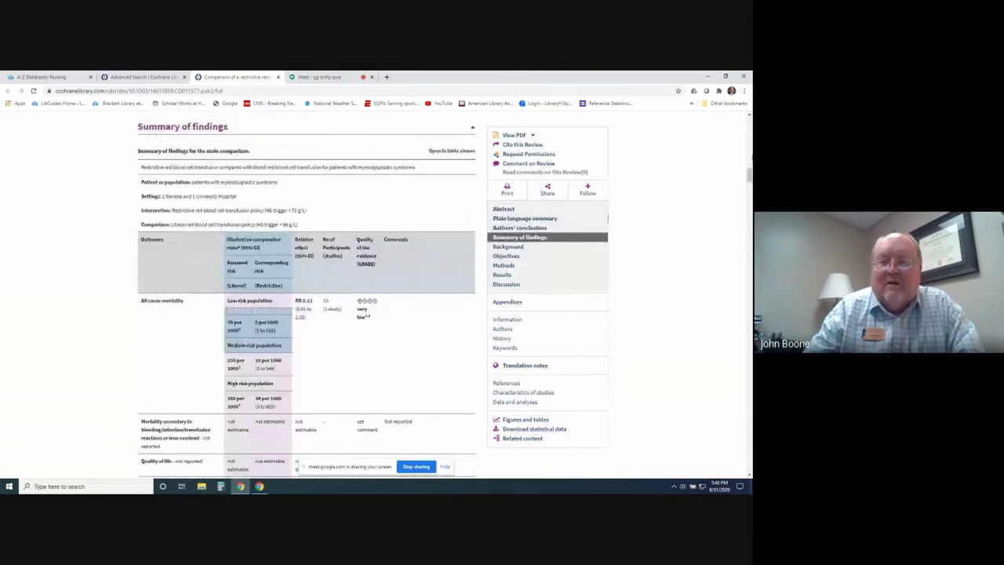
pyautogui.scroll(5, 640, 278)
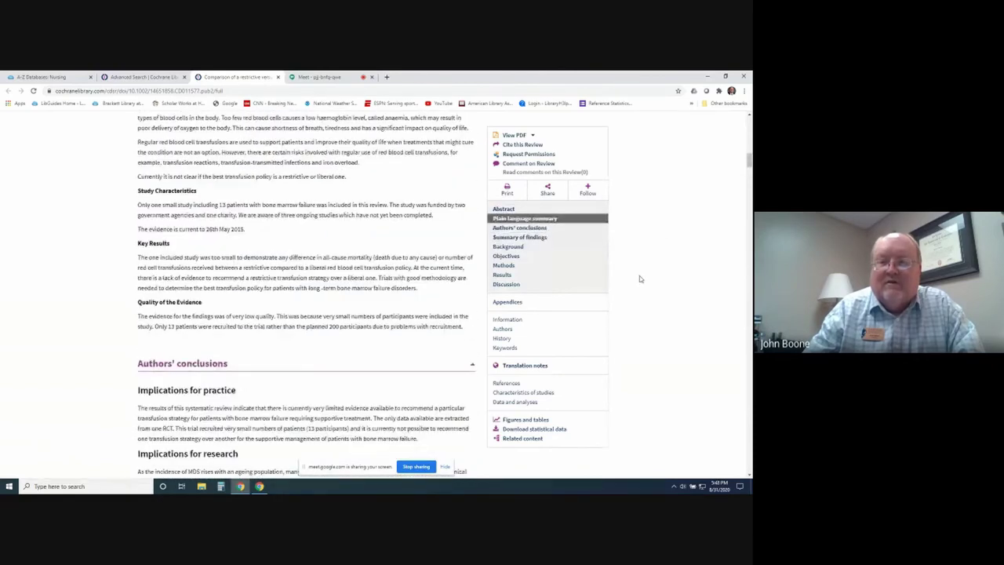
pyautogui.scroll(10, 640, 280)
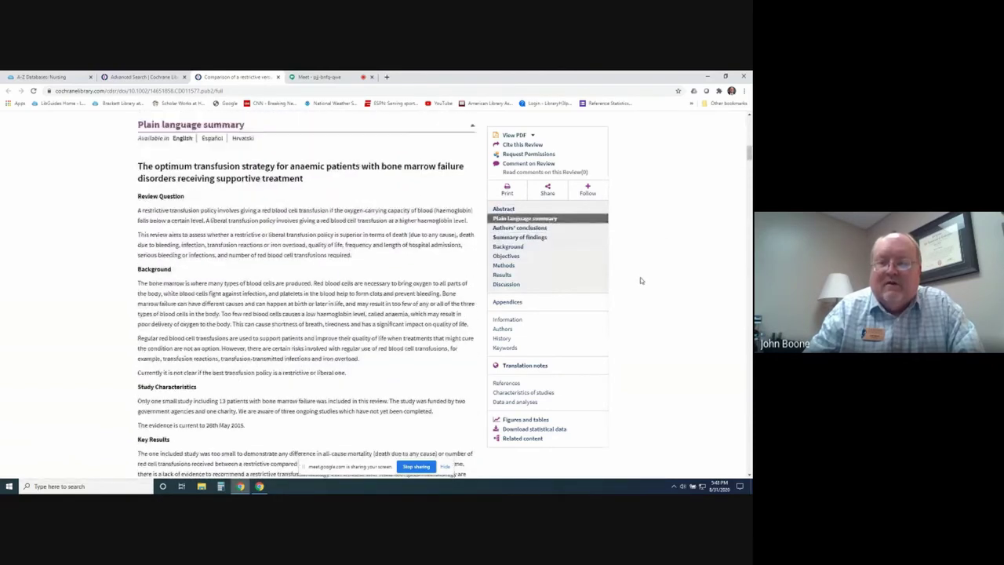
pyautogui.scroll(8, 640, 280)
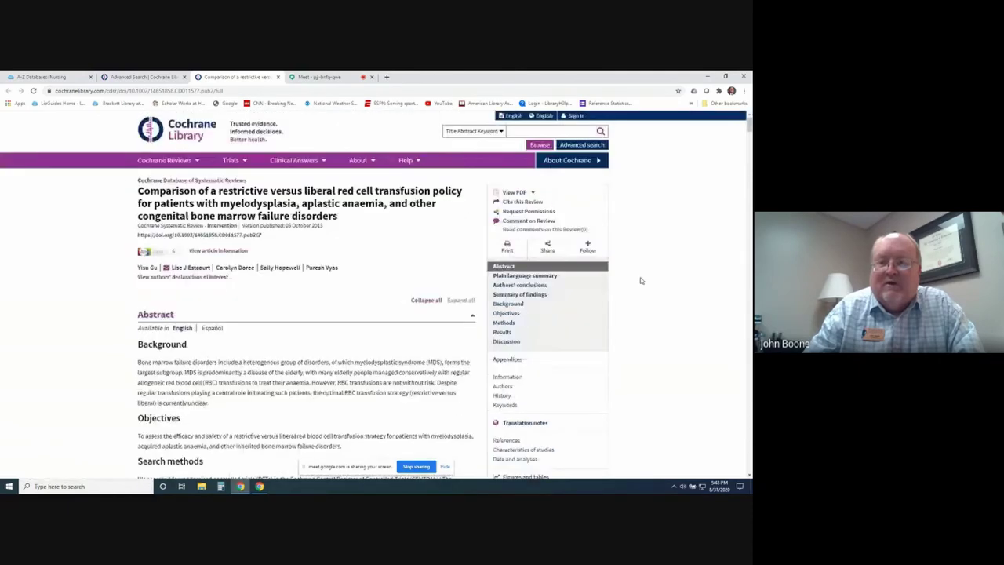
pyautogui.scroll(-1, 640, 280)
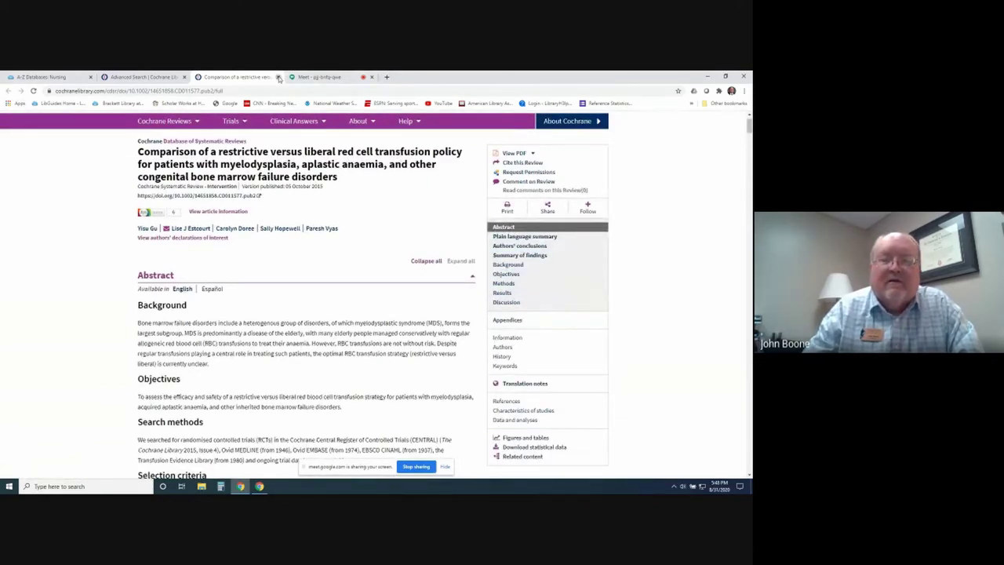
pyautogui.click(278, 77)
# Show the first review's PICOs: 5 populations, 2 interventions, 2 comparisons, 9 outcomes
pyautogui.click(309, 309)
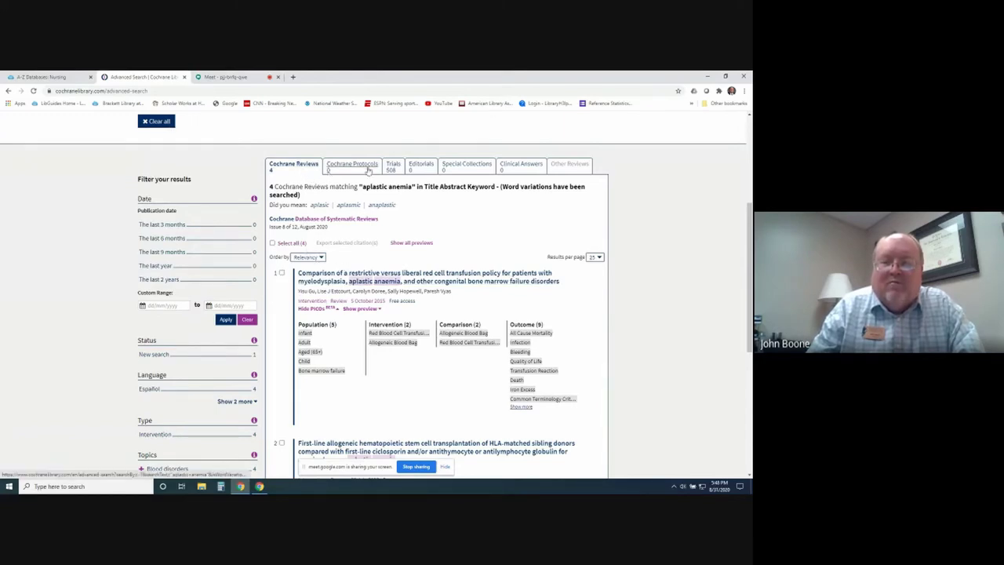
# Switch to the 508 aplastic anemia trials and open the first 'Aplastic anemia' record
pyautogui.click(394, 166)
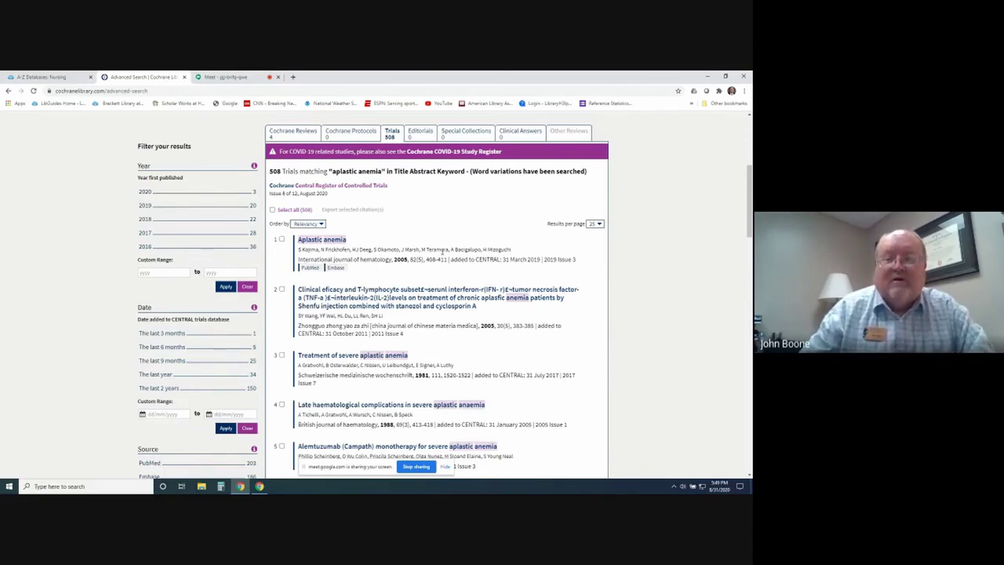
pyautogui.scroll(-1, 445, 253)
pyautogui.scroll(-5, 434, 255)
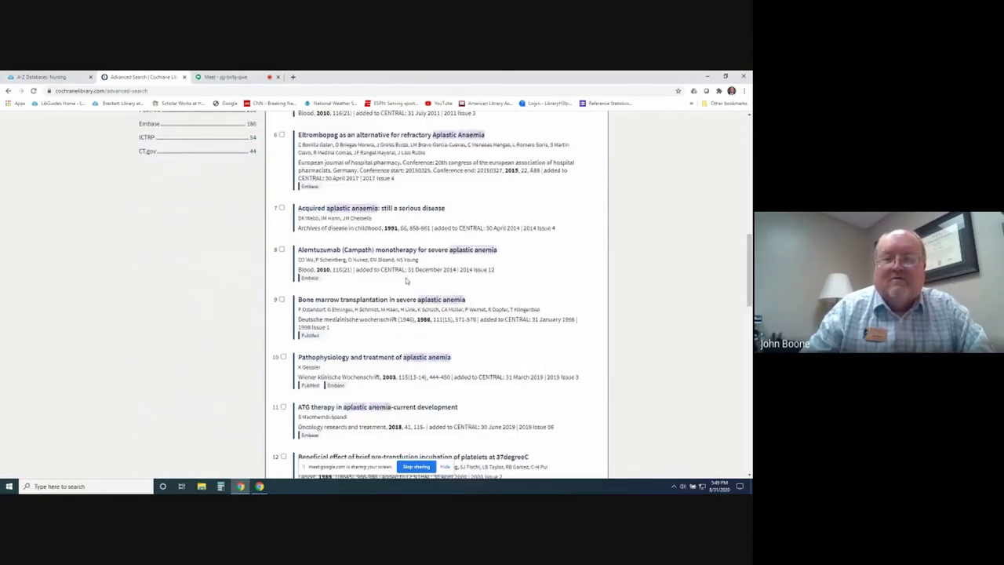
pyautogui.scroll(1, 405, 285)
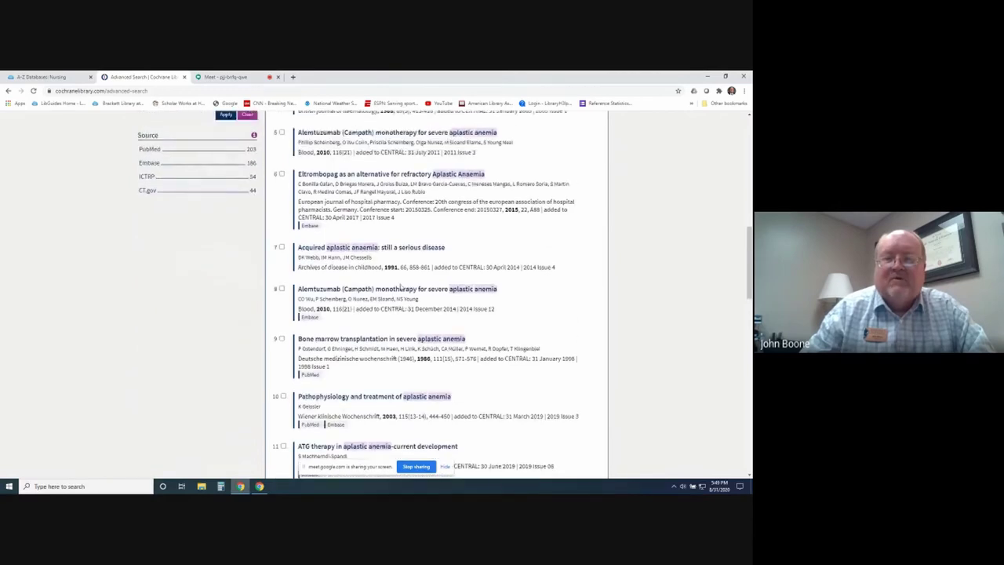
pyautogui.scroll(4, 402, 287)
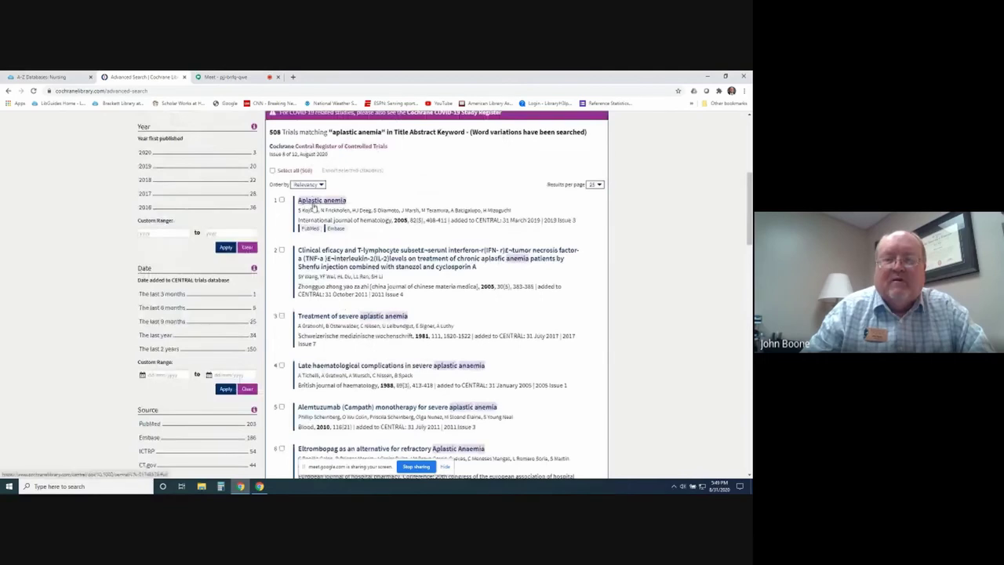
pyautogui.click(313, 207)
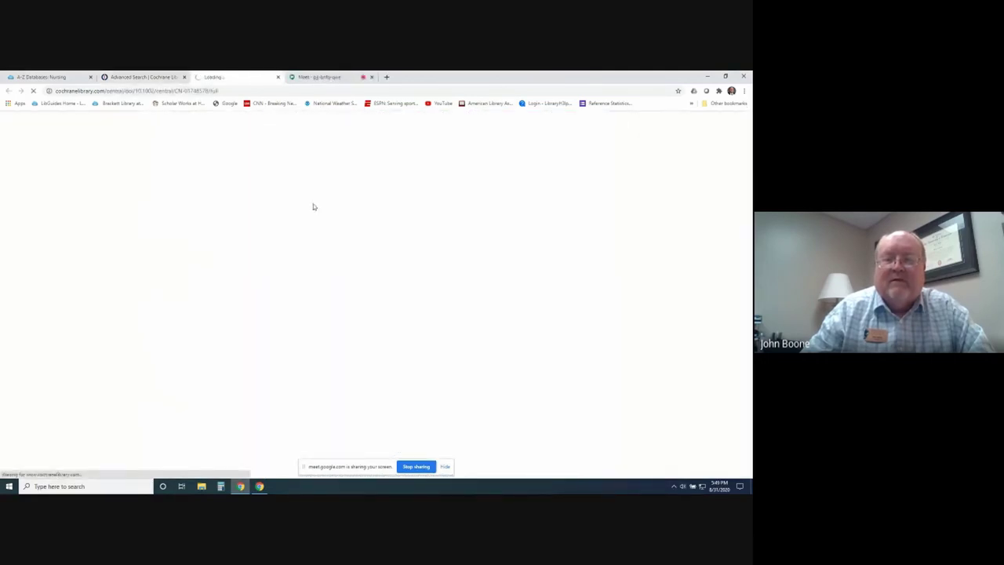
# Skim the Aplastic anemia trial record and close its tab
pyautogui.scroll(-1, 279, 273)
pyautogui.scroll(1, 279, 272)
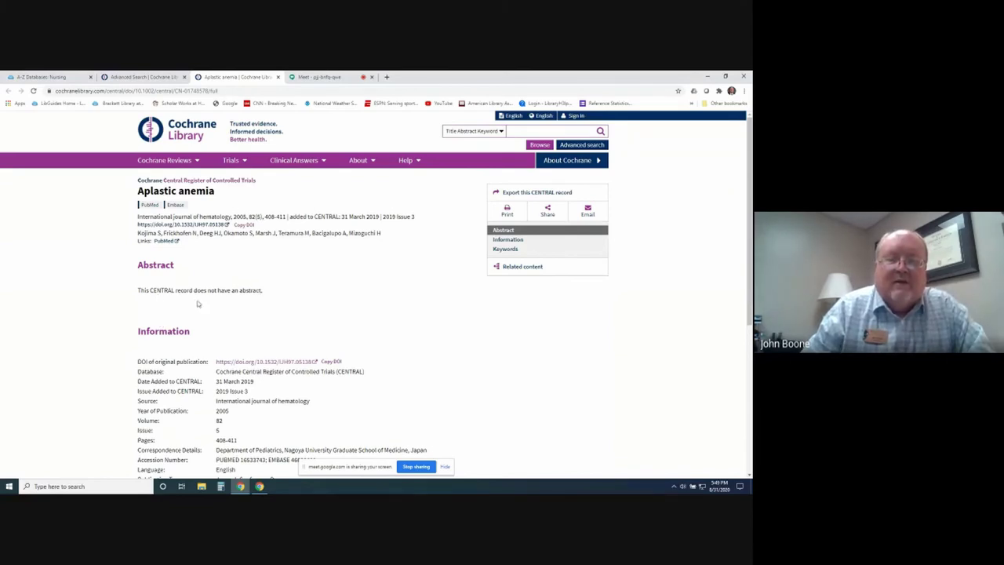
pyautogui.scroll(-3, 213, 306)
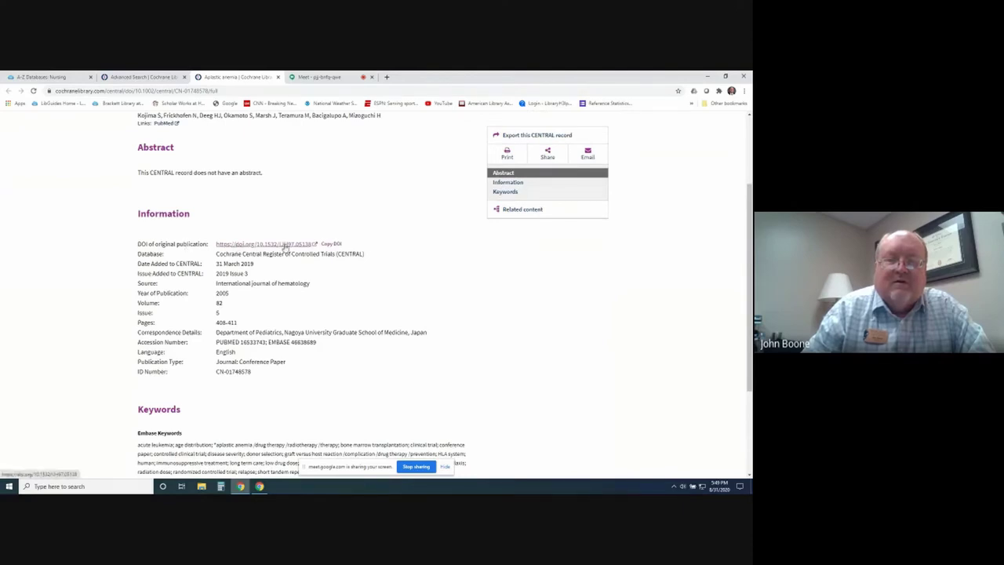
pyautogui.scroll(-3, 262, 295)
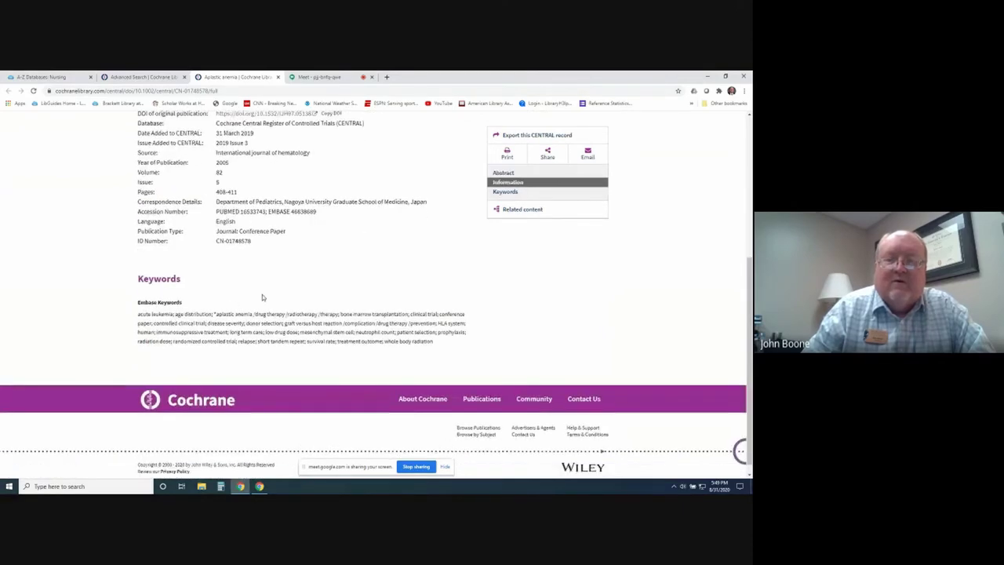
pyautogui.scroll(5, 262, 294)
pyautogui.scroll(2, 263, 296)
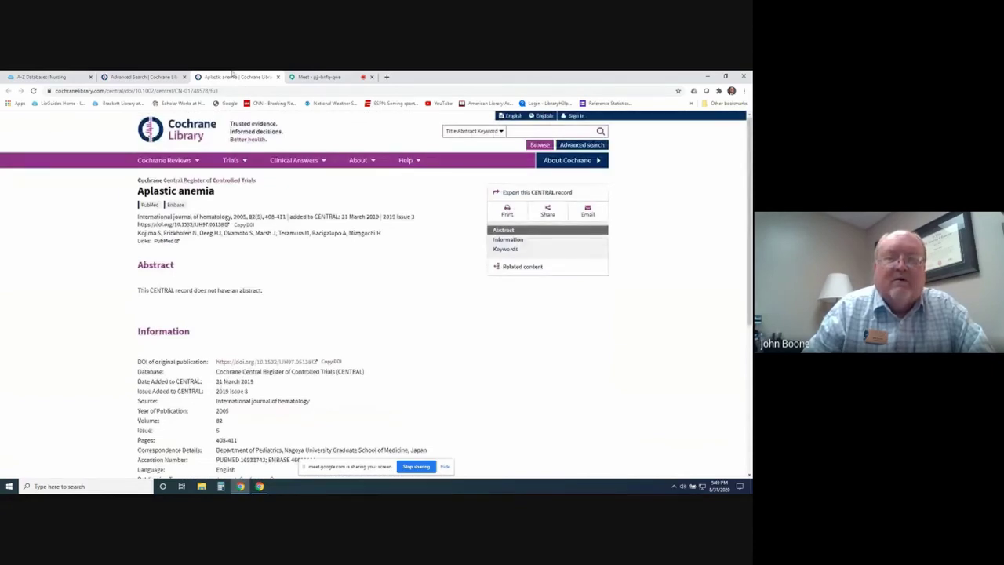
pyautogui.click(277, 76)
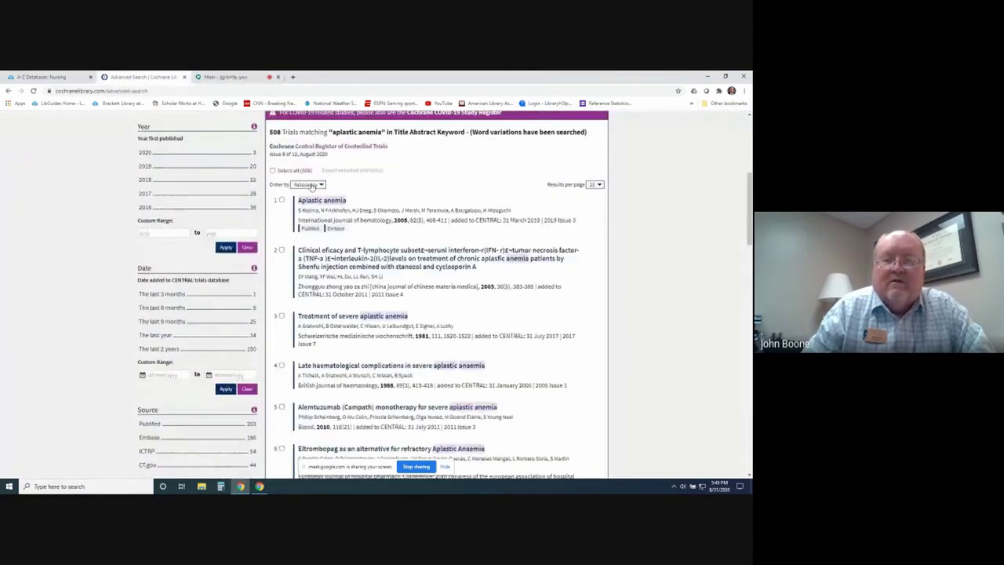
# Open result 11, 'ATG therapy in aplastic anemia-current development'
pyautogui.scroll(-3, 310, 199)
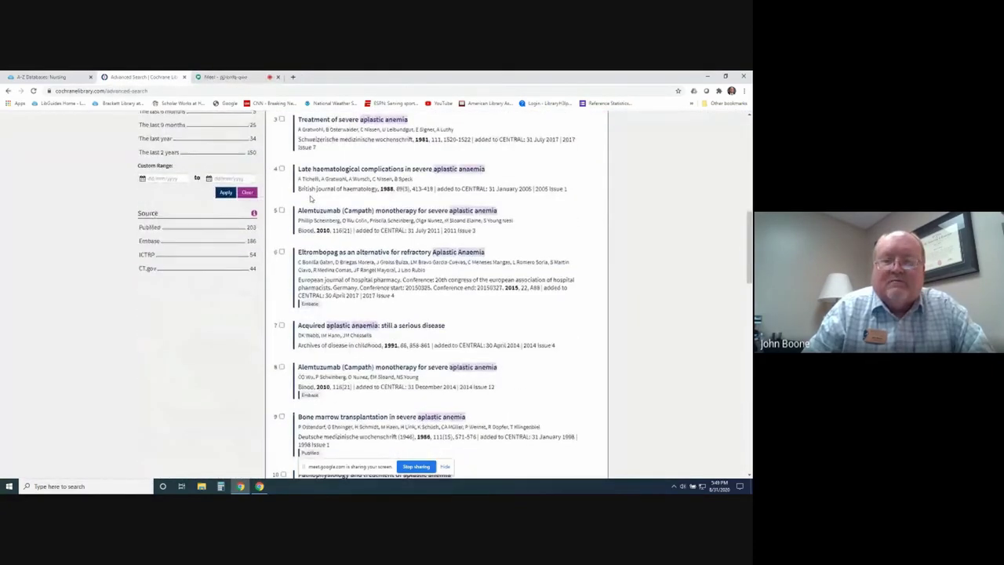
pyautogui.scroll(-2, 311, 199)
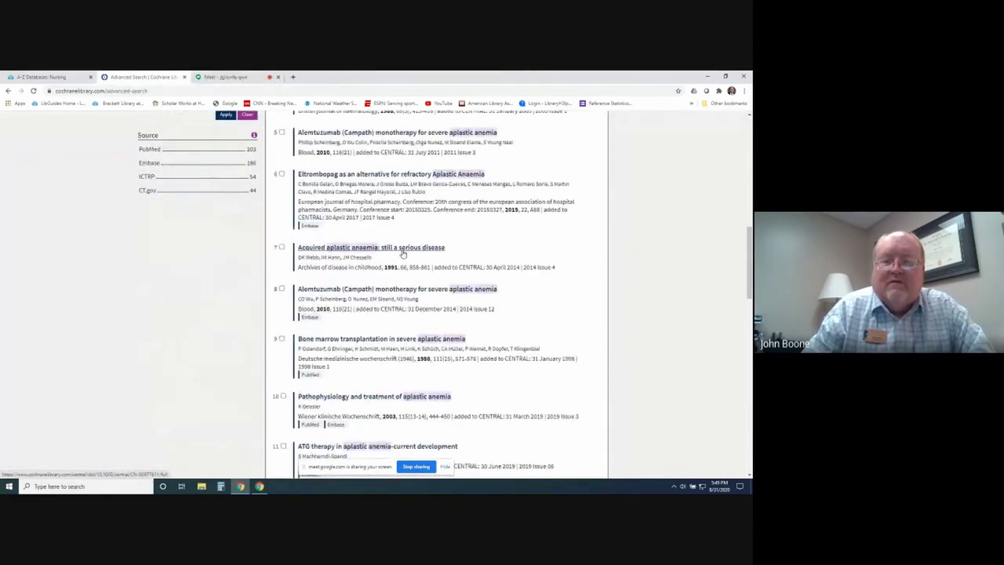
pyautogui.scroll(-4, 402, 252)
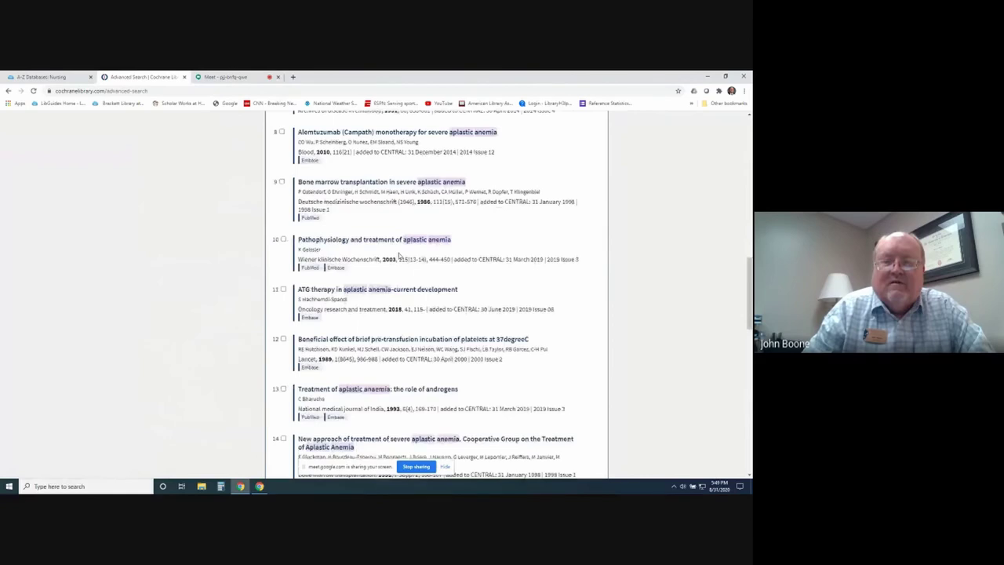
pyautogui.click(369, 289)
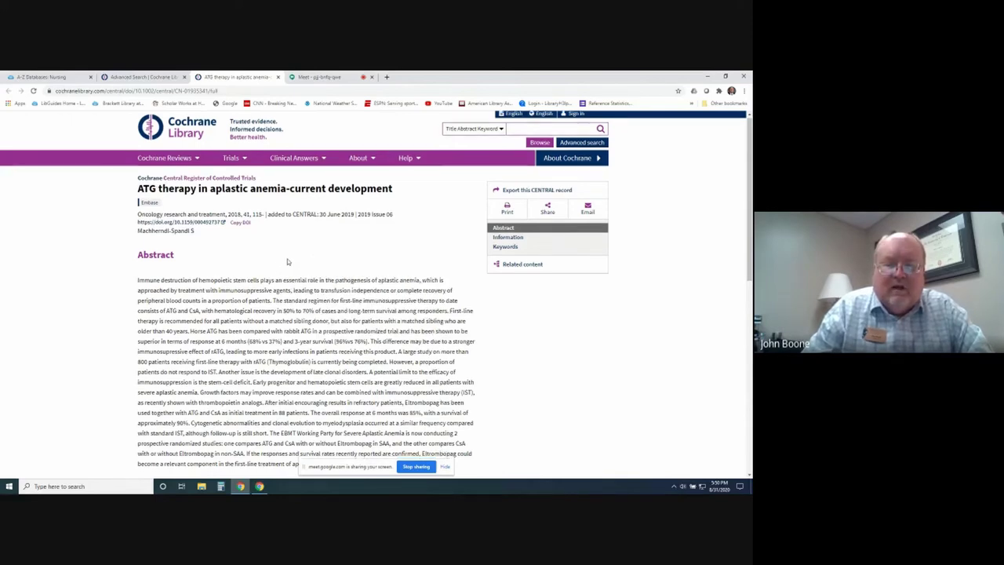
# Scroll through the ATG therapy record's abstract and details (Oncology research and treatment, 2018, volume 41)
pyautogui.scroll(-1, 287, 258)
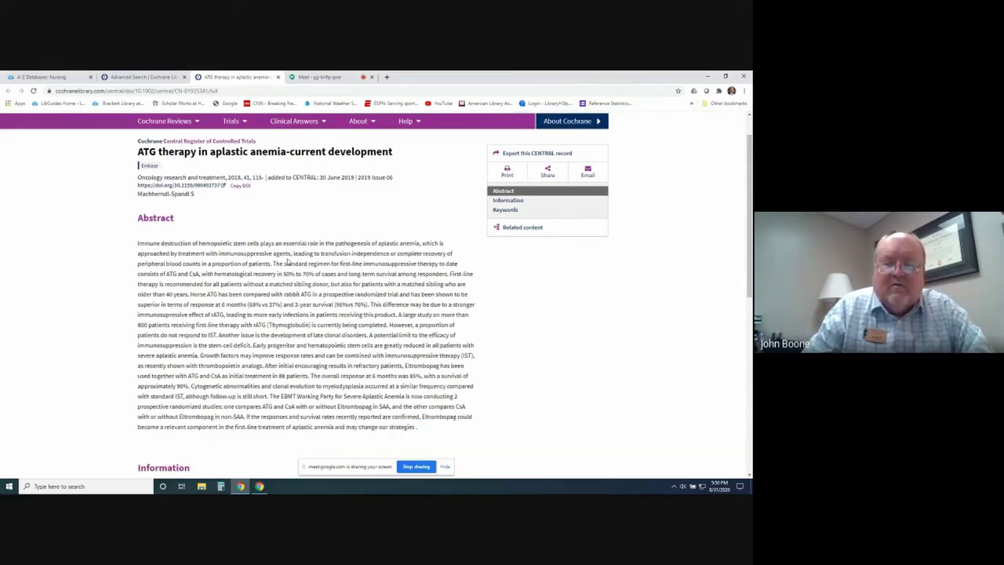
pyautogui.scroll(-5, 287, 259)
pyautogui.scroll(6, 287, 258)
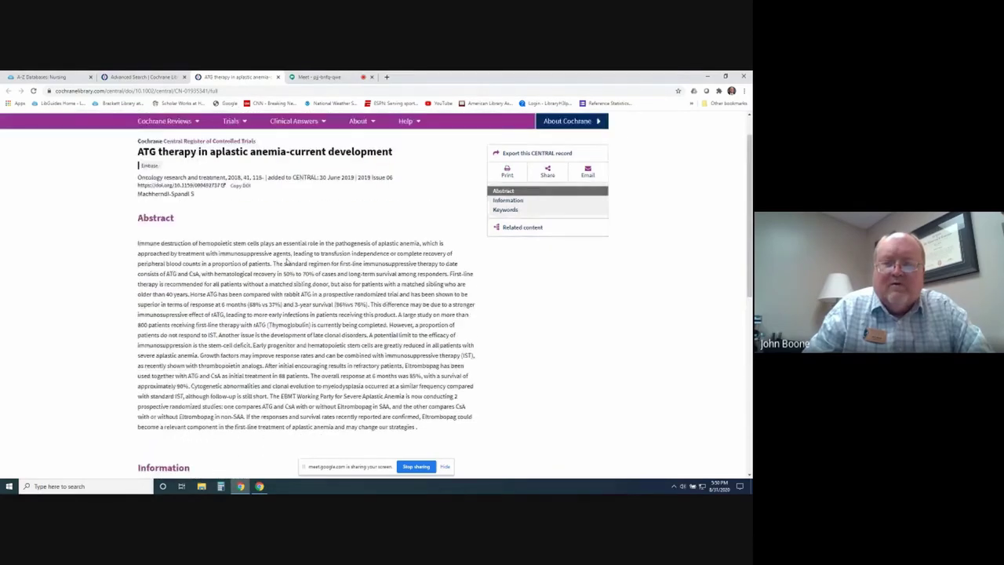
pyautogui.scroll(-3, 275, 265)
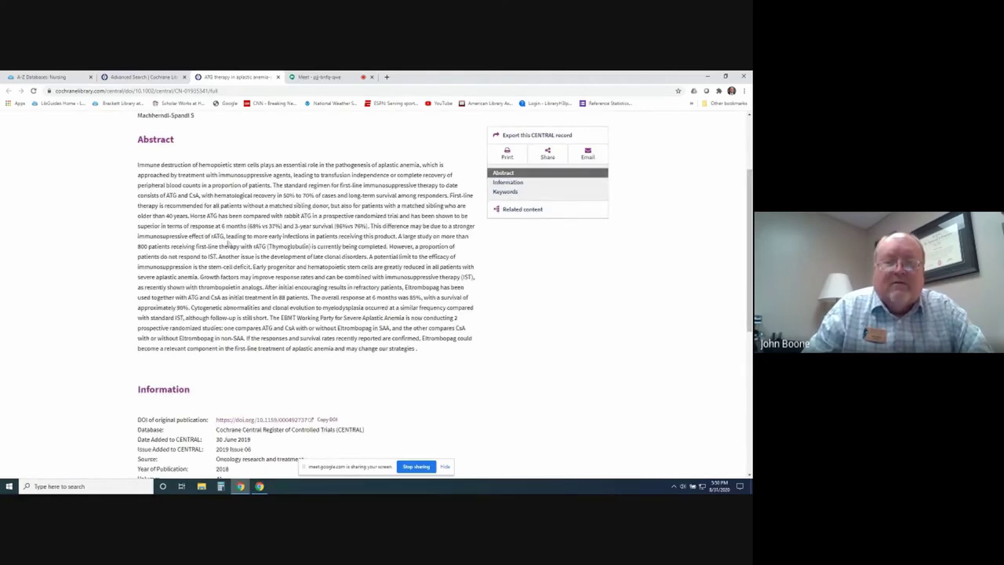
pyautogui.scroll(-6, 254, 306)
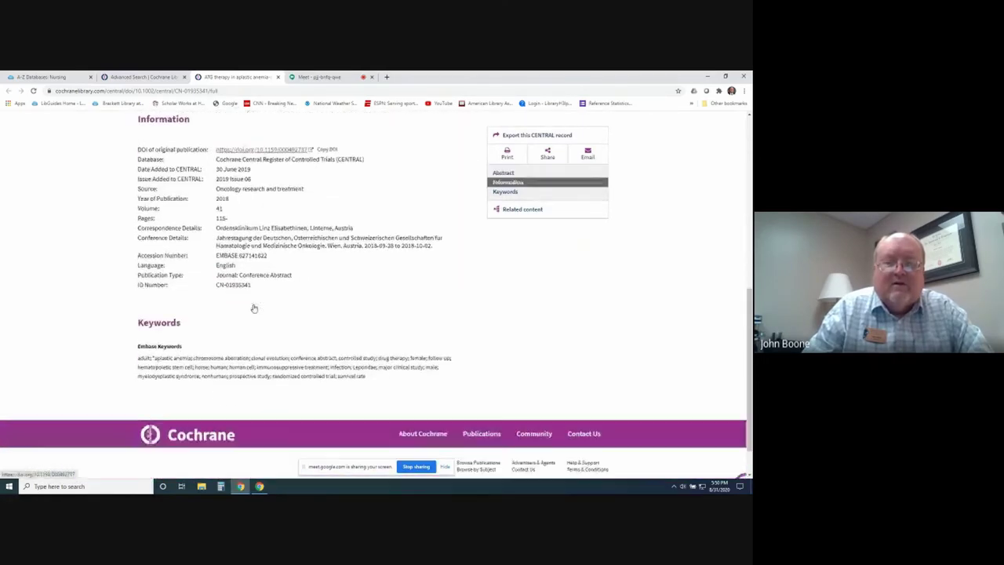
pyautogui.scroll(9, 253, 308)
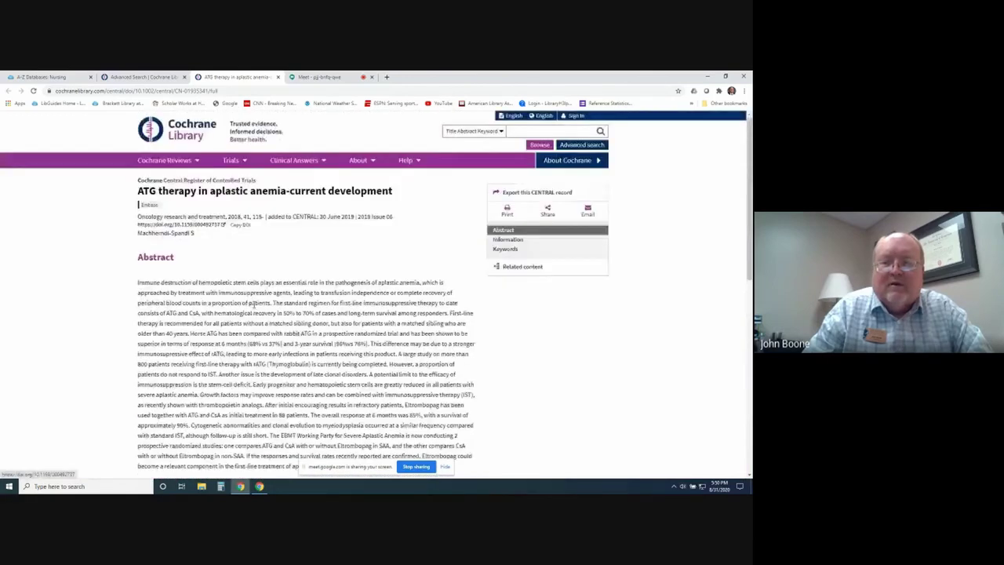
pyautogui.scroll(-2, 253, 306)
pyautogui.scroll(2, 253, 305)
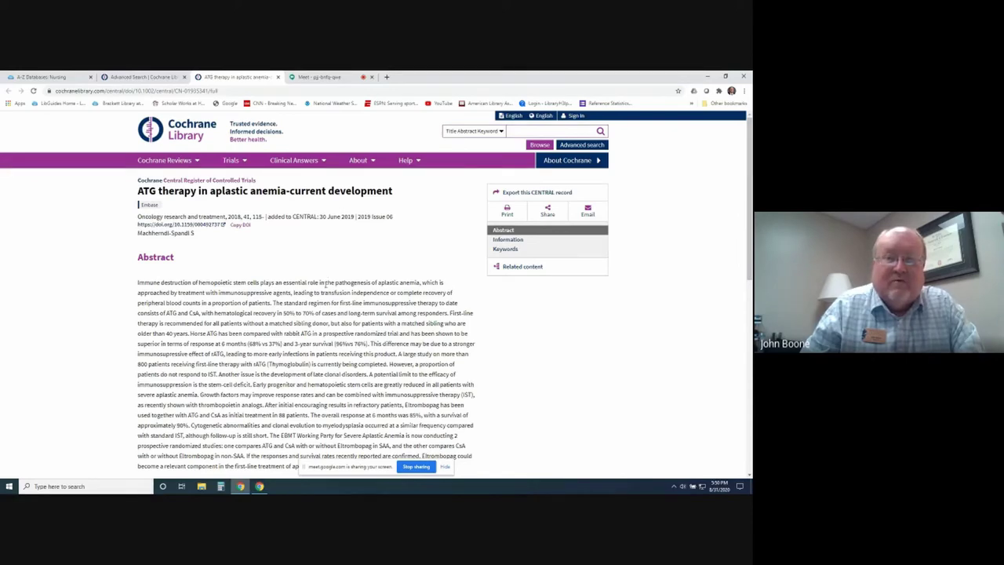
pyautogui.scroll(-5, 318, 294)
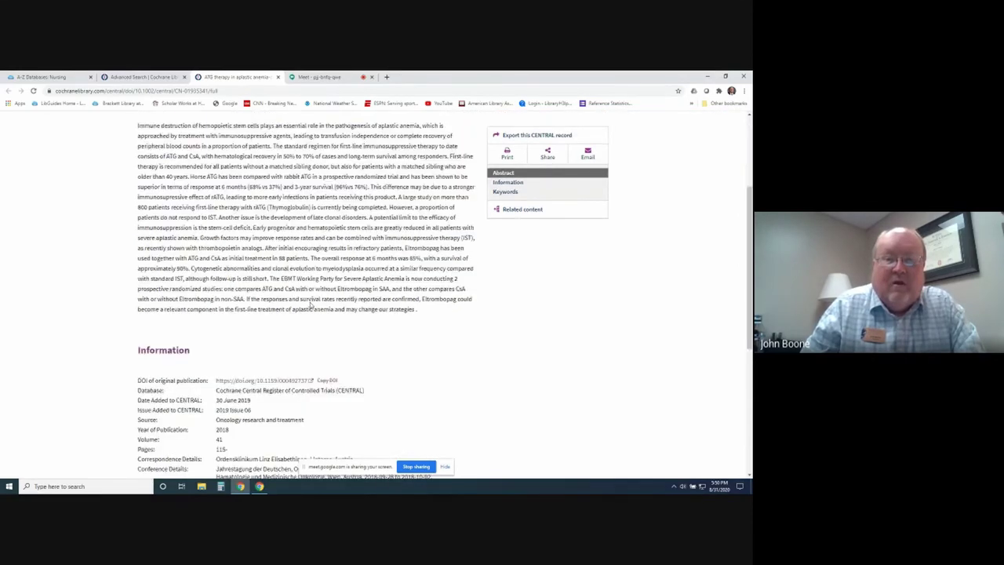
pyautogui.scroll(2, 310, 306)
pyautogui.scroll(3, 310, 306)
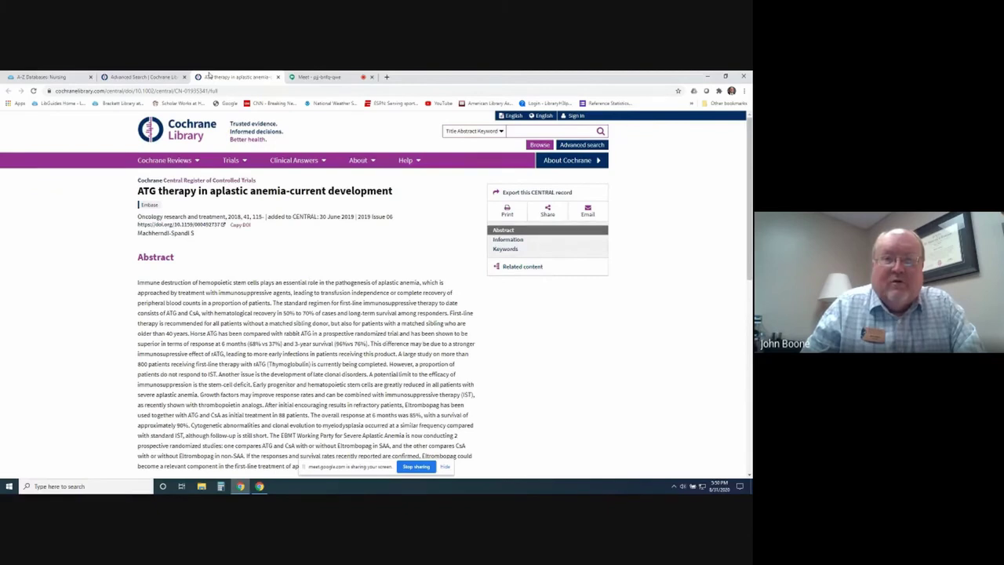
# Google 'clinicaltrials.gov' in a new tab and open the Home - ClinicalTrials.gov result
pyautogui.click(387, 77)
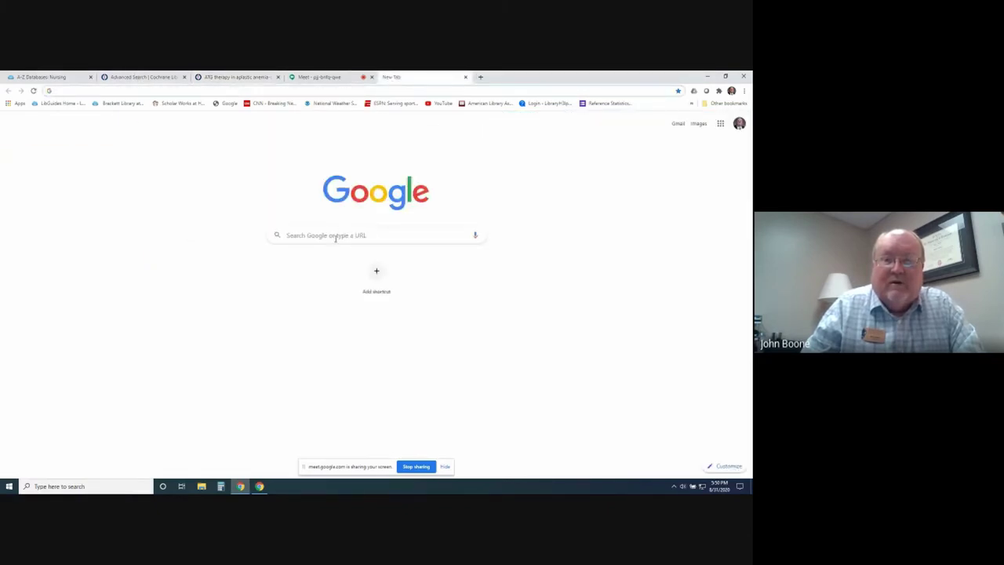
pyautogui.click(334, 236)
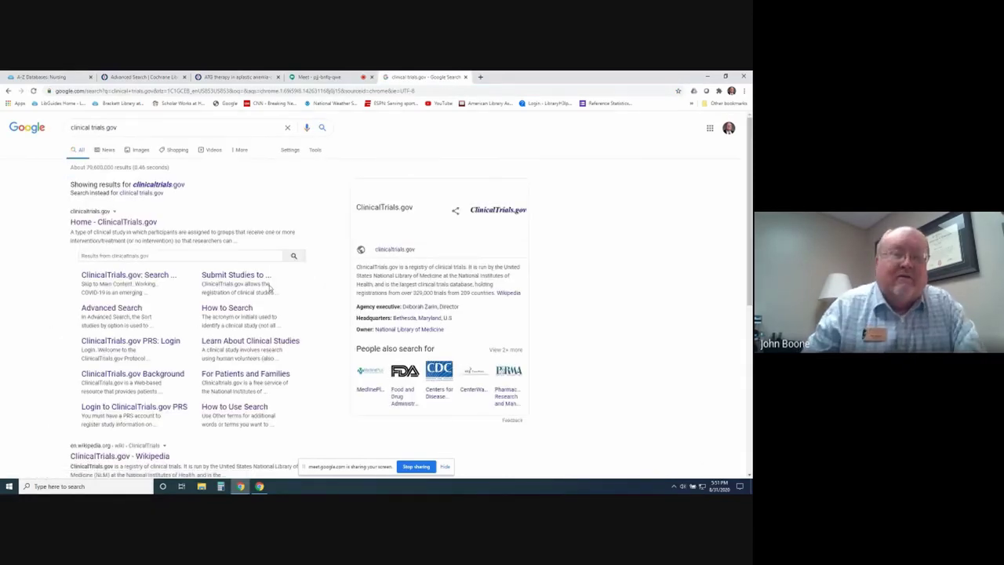
pyautogui.click(159, 185)
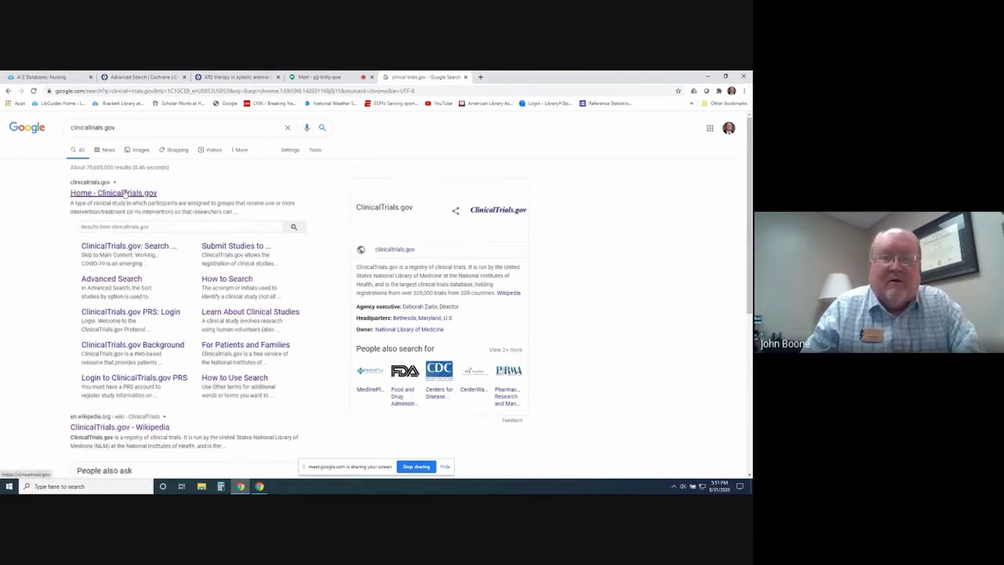
pyautogui.click(125, 194)
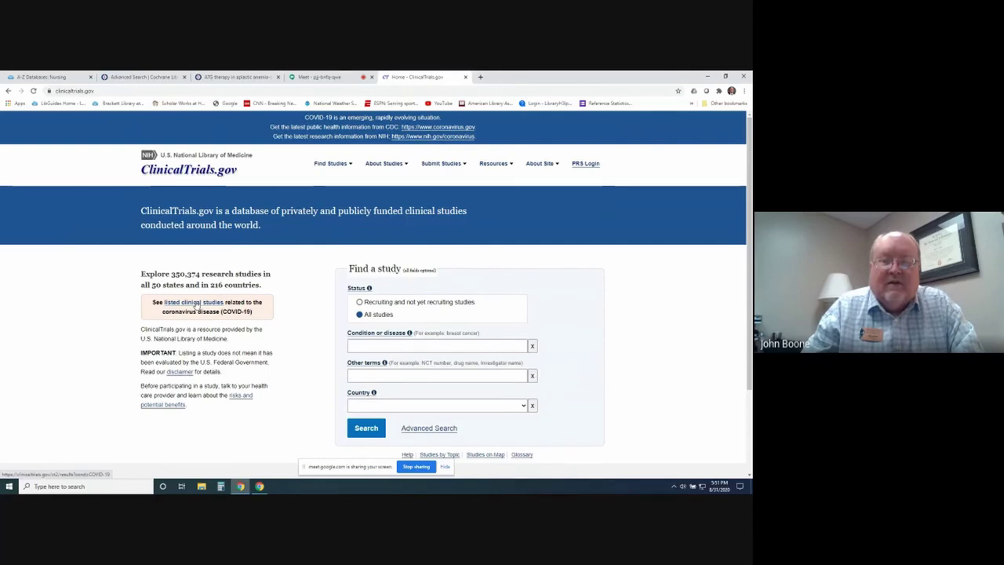
# List all 3,185 COVID-19 studies and browse their conditions, interventions and locations
pyautogui.click(196, 305)
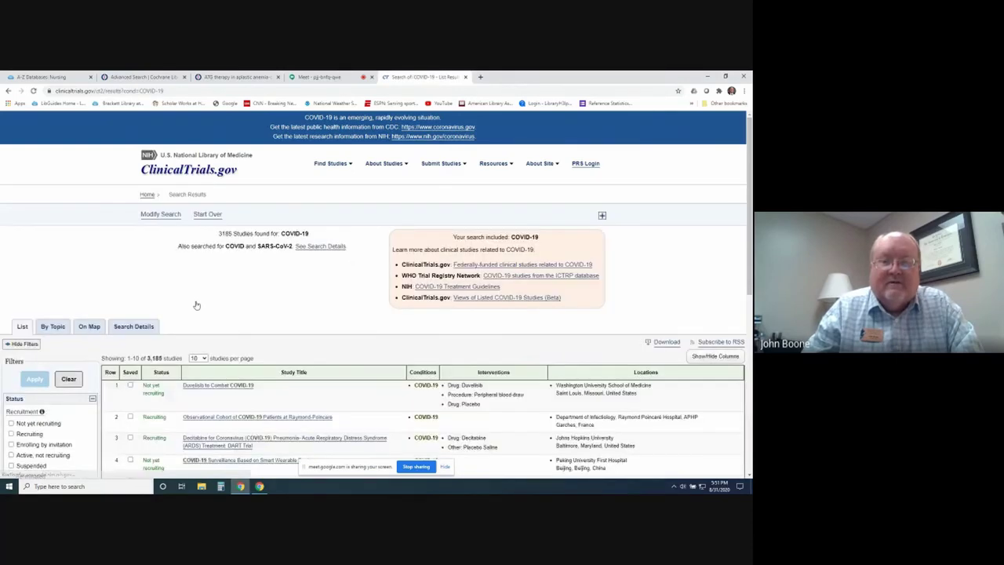
pyautogui.scroll(-2, 196, 304)
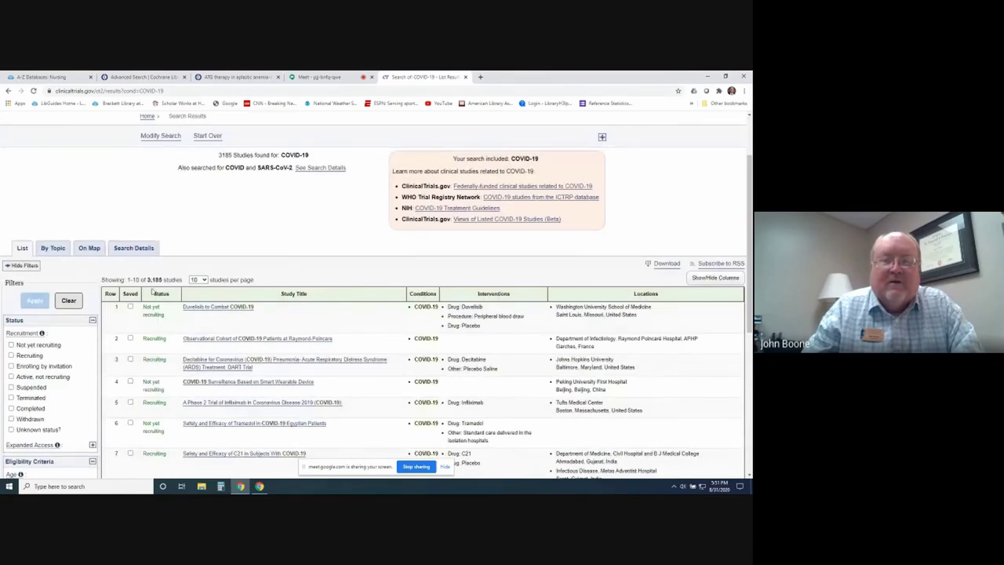
pyautogui.scroll(-4, 171, 288)
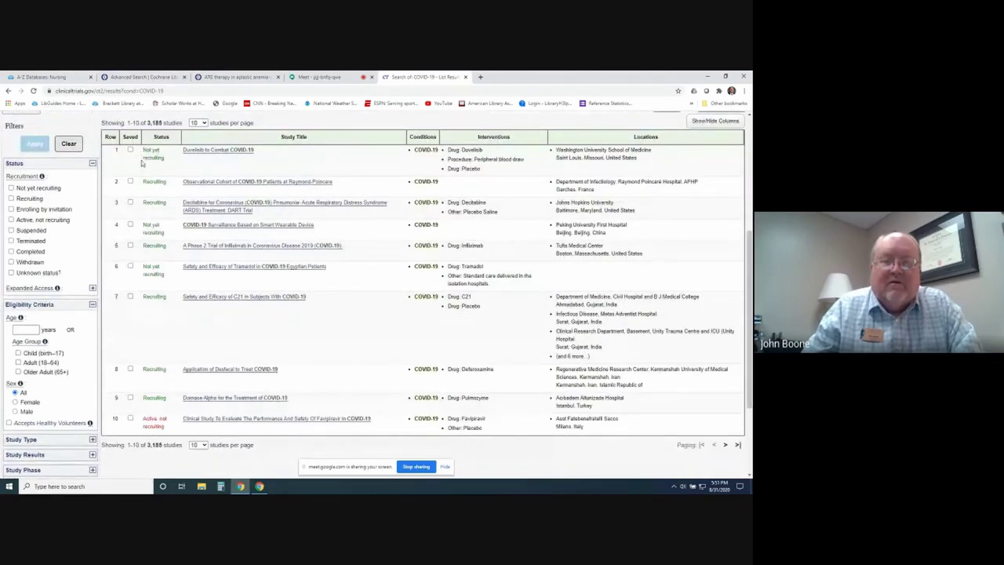
pyautogui.scroll(-3, 165, 307)
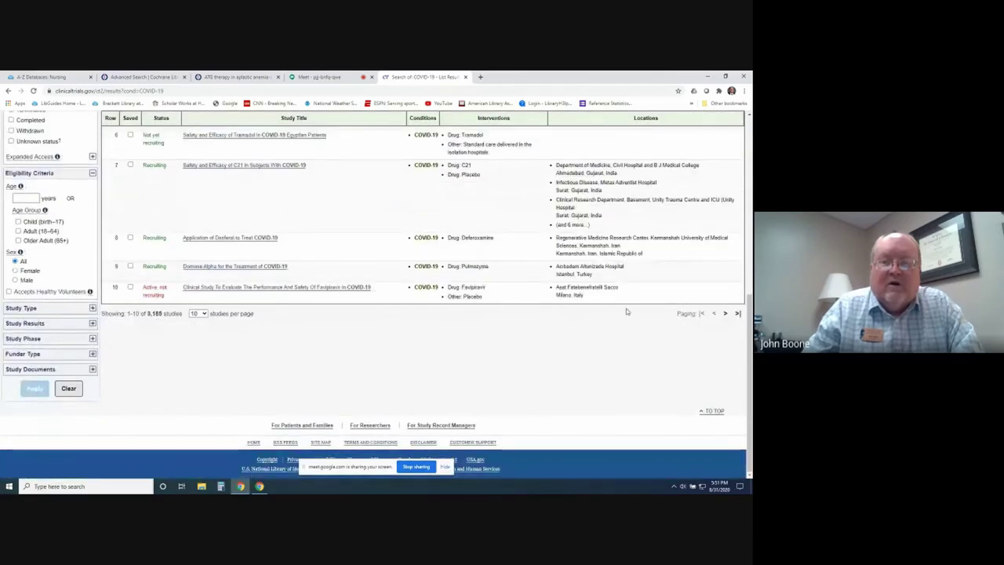
pyautogui.scroll(2, 519, 376)
pyautogui.scroll(3, 519, 378)
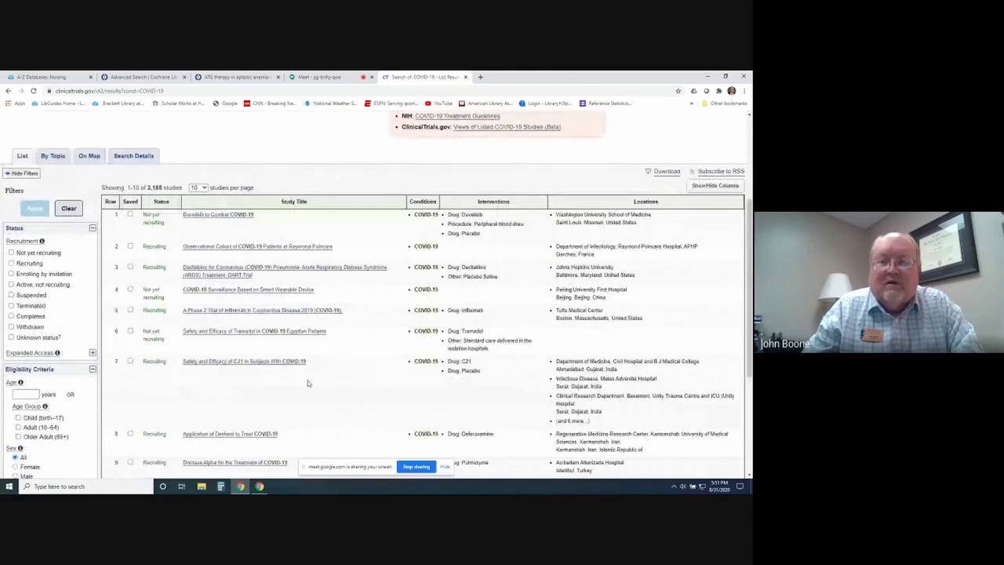
pyautogui.scroll(2, 308, 380)
pyautogui.scroll(-2, 307, 381)
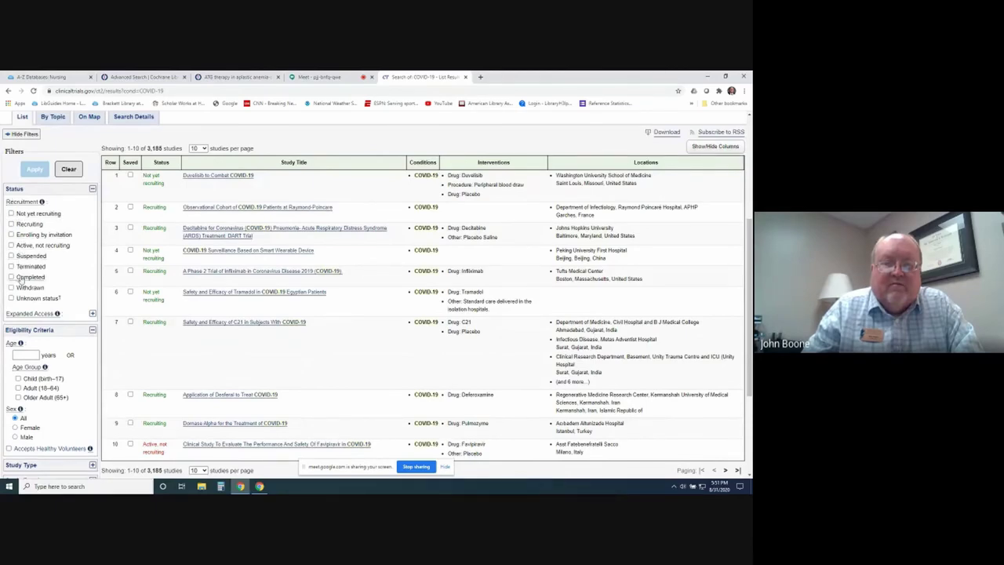
pyautogui.scroll(-2, 32, 296)
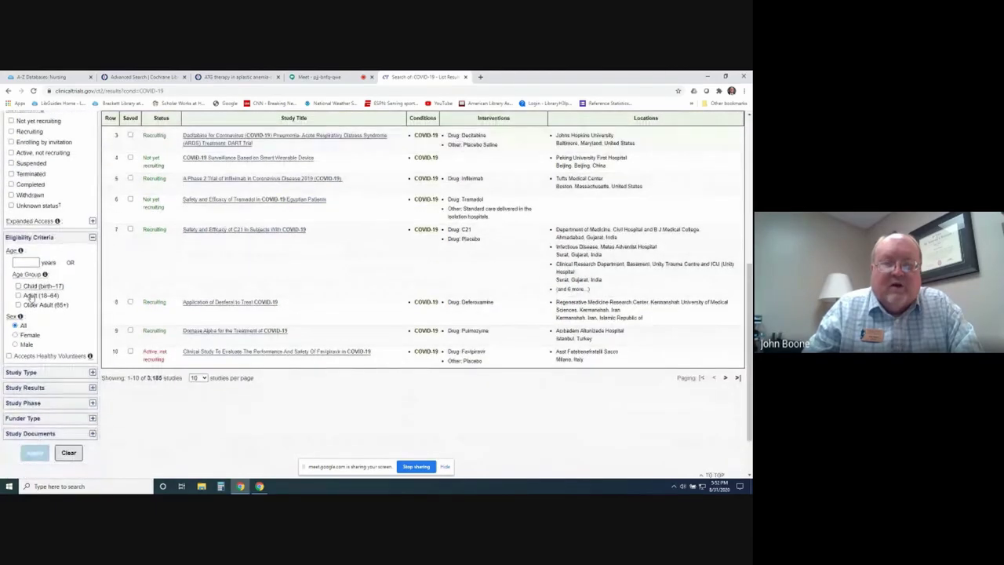
pyautogui.scroll(-2, 33, 297)
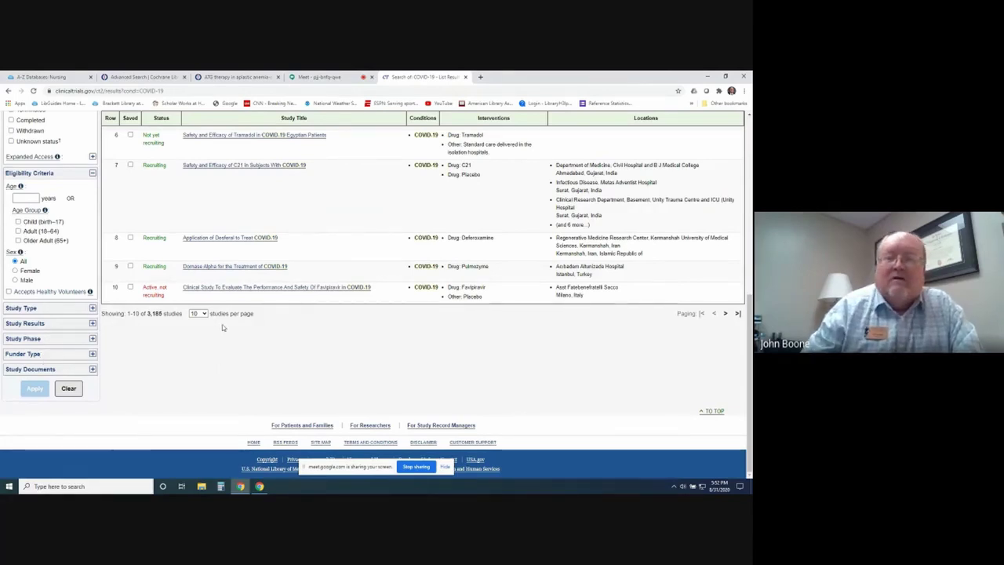
pyautogui.scroll(3, 222, 324)
pyautogui.scroll(3, 205, 298)
pyautogui.scroll(-2, 205, 297)
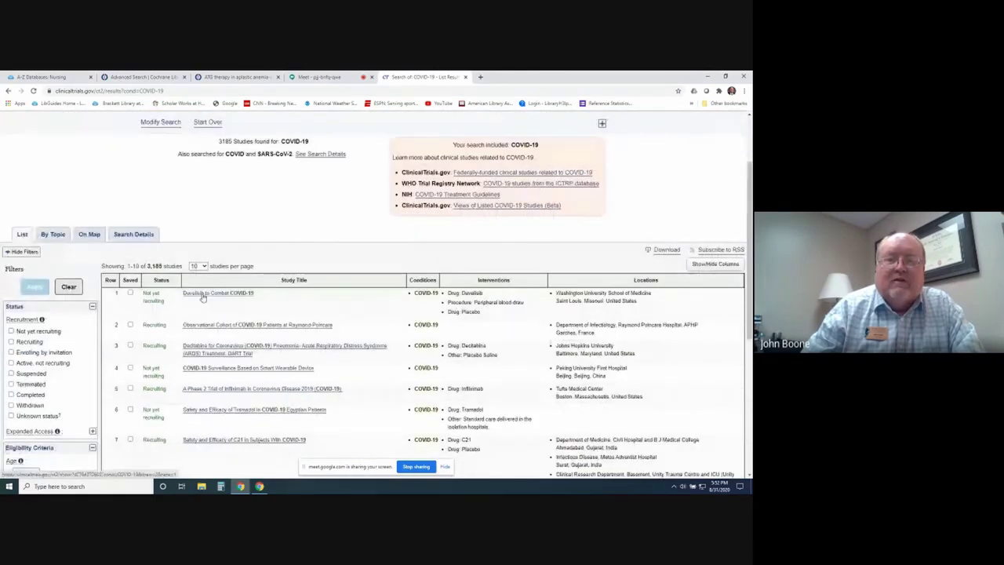
# Show the COVID-19 results on the world map and drill into the United States (685 studies)
pyautogui.click(87, 236)
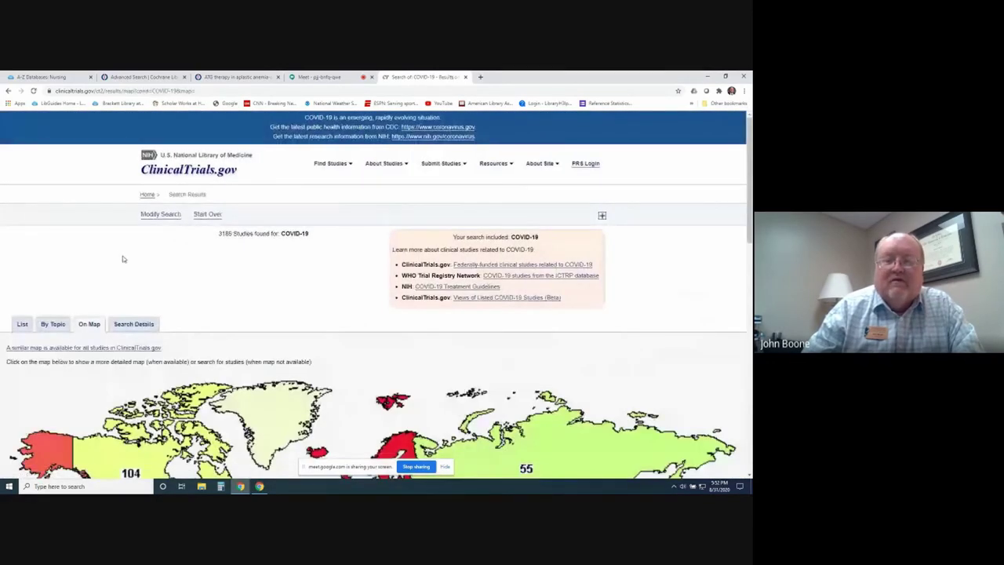
pyautogui.scroll(-5, 117, 254)
pyautogui.scroll(-1, 123, 258)
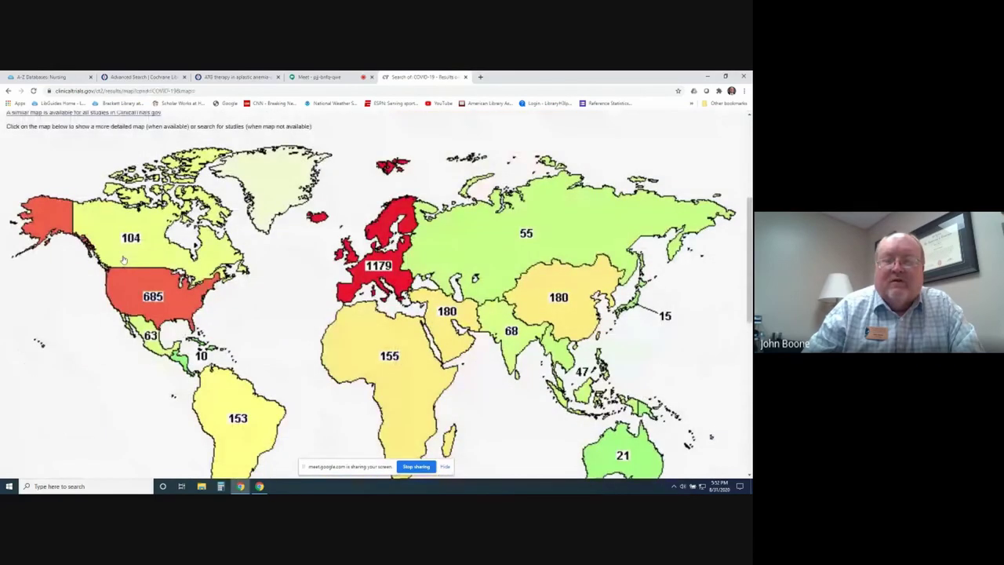
pyautogui.scroll(-1, 123, 259)
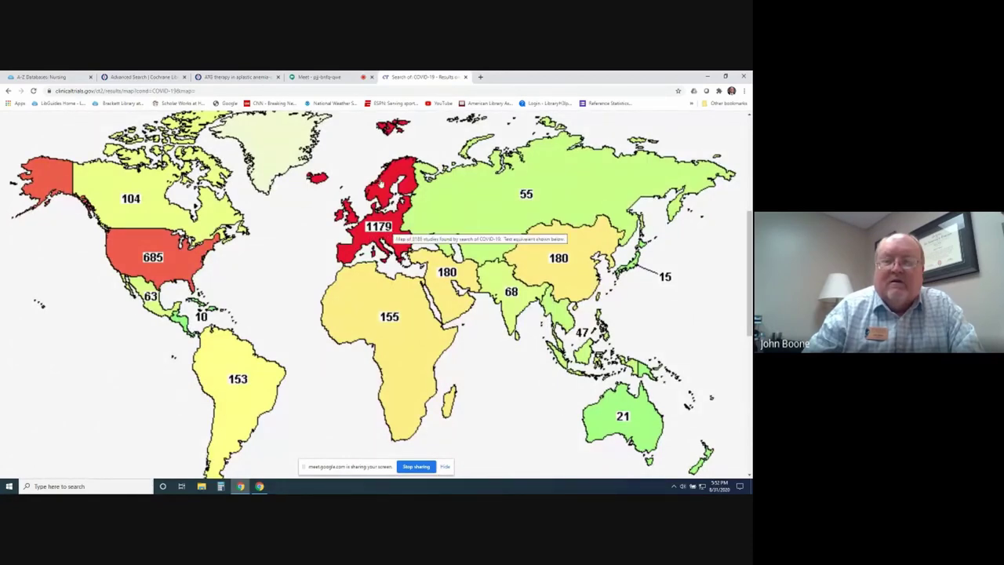
pyautogui.click(160, 264)
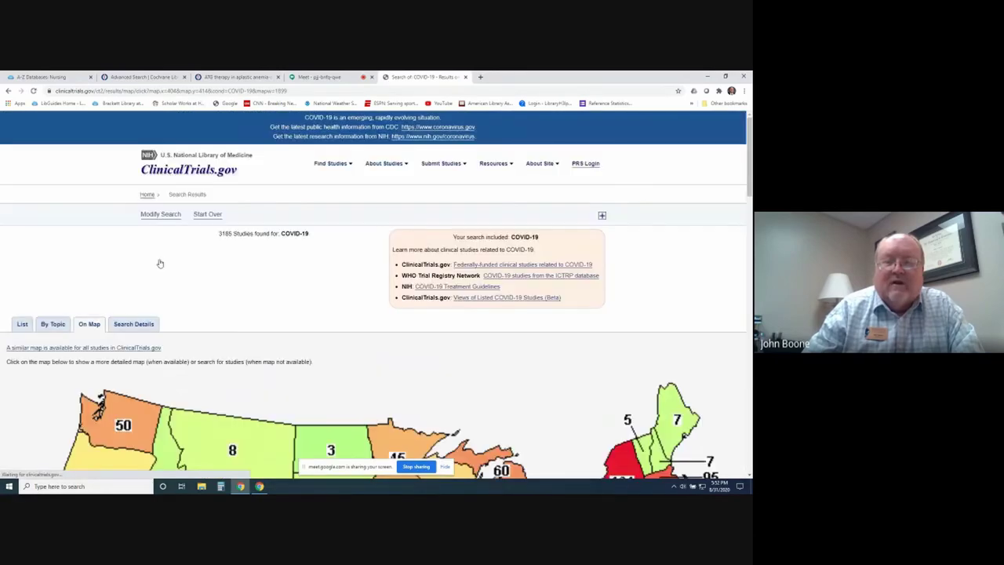
# From the US state counts, narrow the COVID-19 studies to Arkansas
pyautogui.scroll(-6, 172, 278)
pyautogui.scroll(-2, 185, 290)
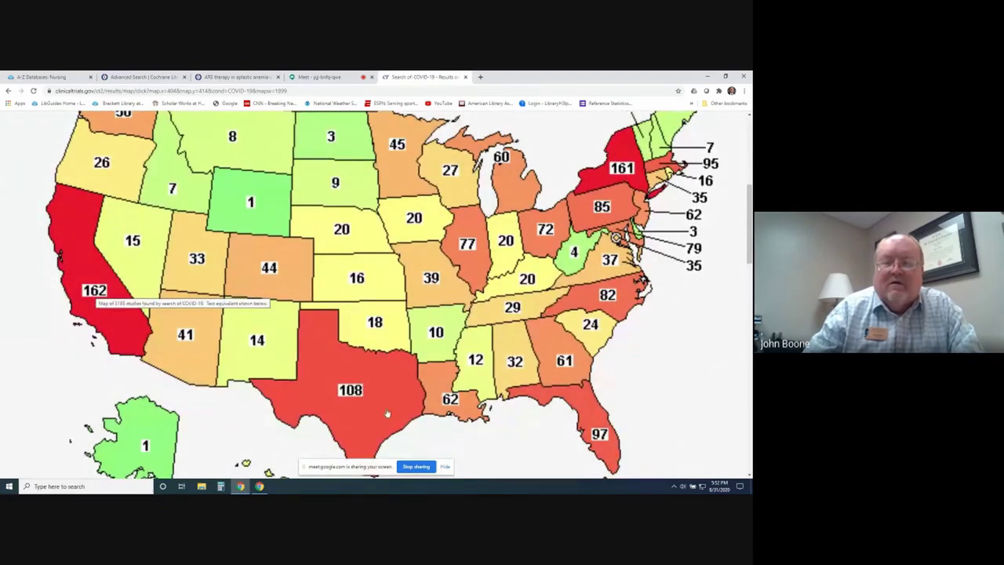
pyautogui.click(442, 332)
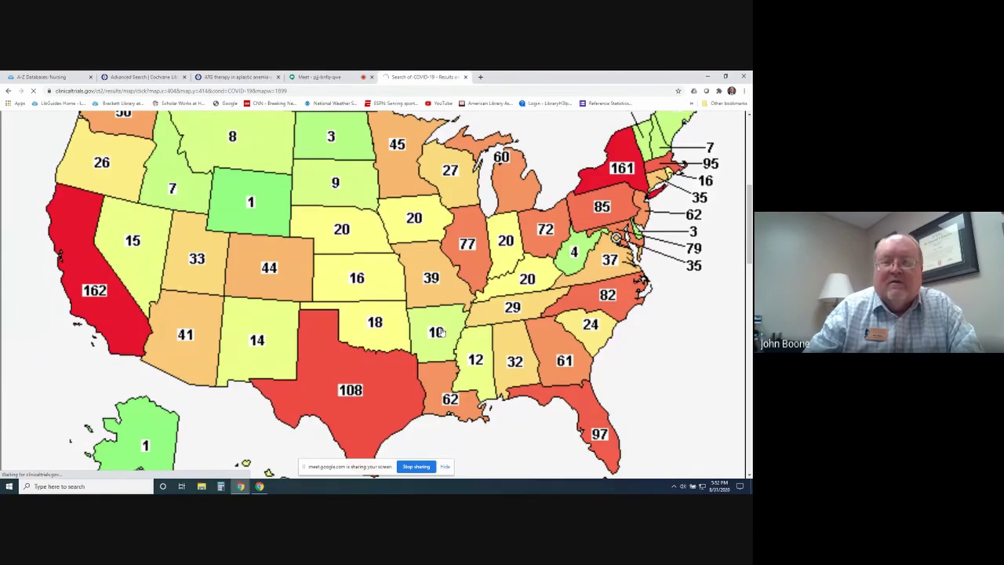
# Review the ten Arkansas COVID-19 studies, headed by the Inhaled NO trial in Little Rock
pyautogui.scroll(-2, 302, 397)
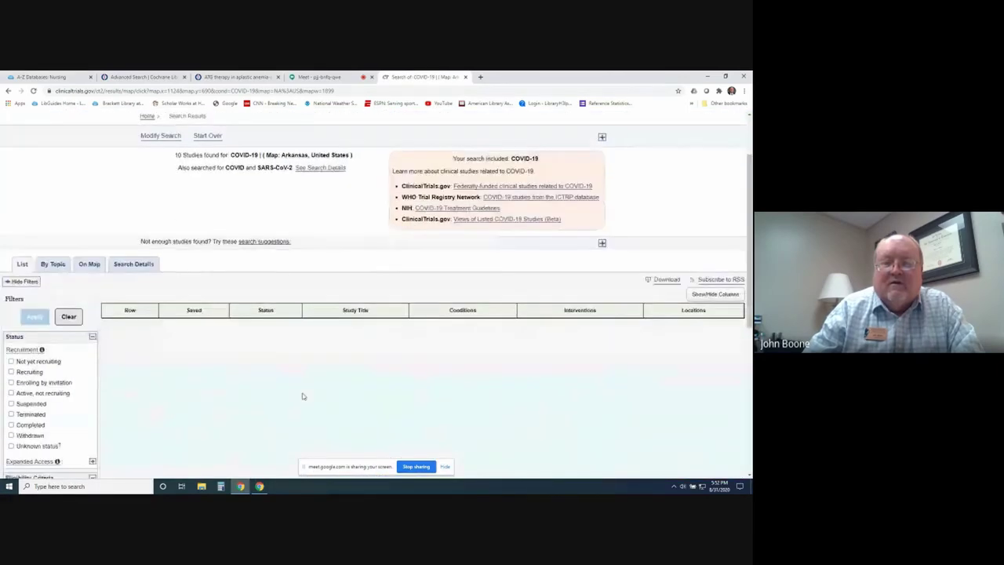
pyautogui.scroll(-2, 302, 396)
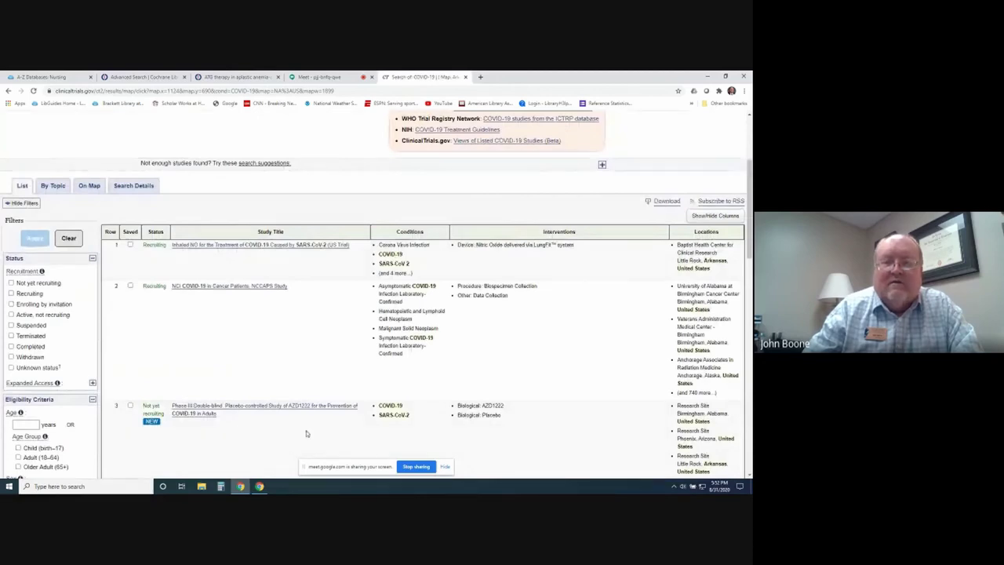
pyautogui.scroll(-5, 280, 402)
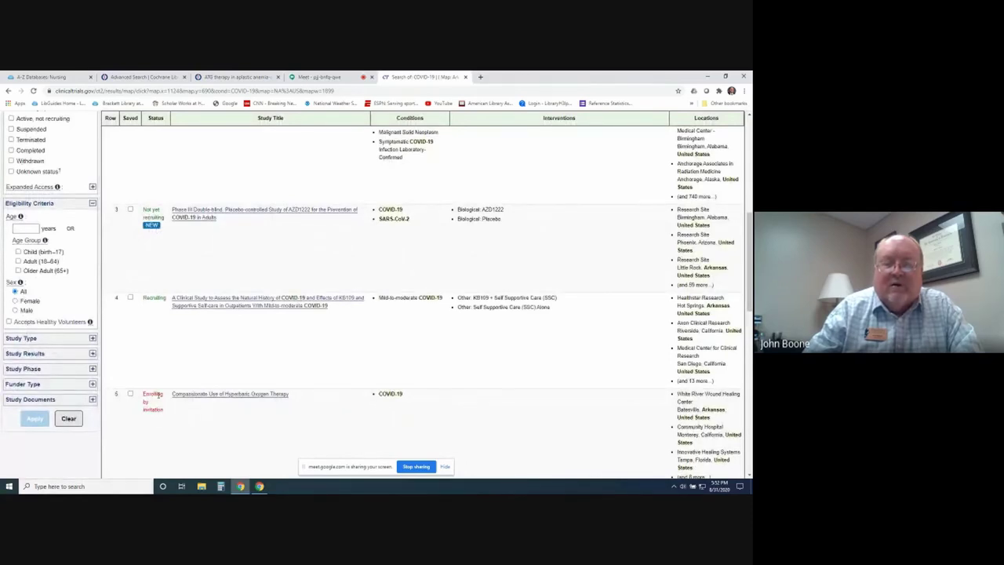
pyautogui.scroll(-4, 159, 395)
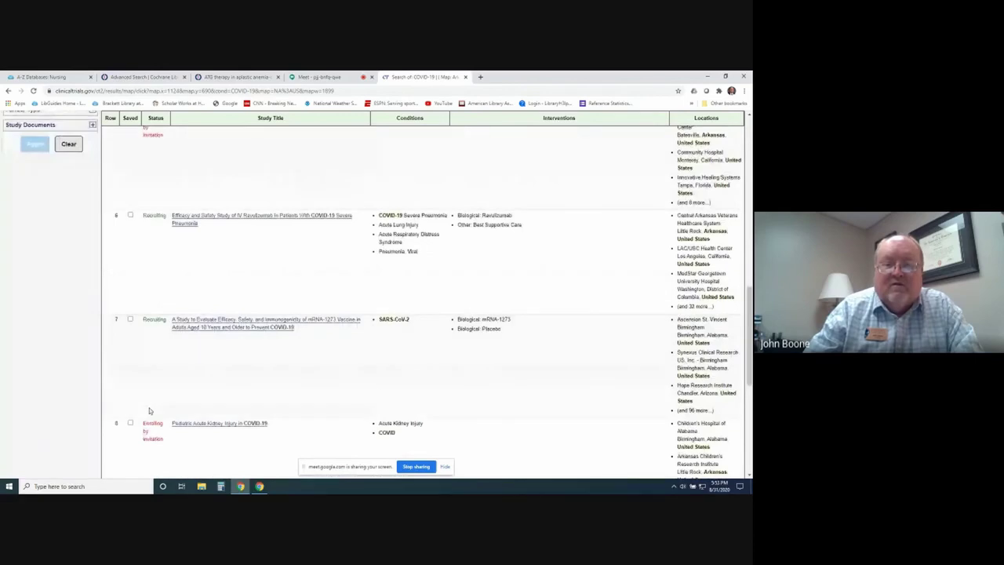
pyautogui.scroll(10, 149, 411)
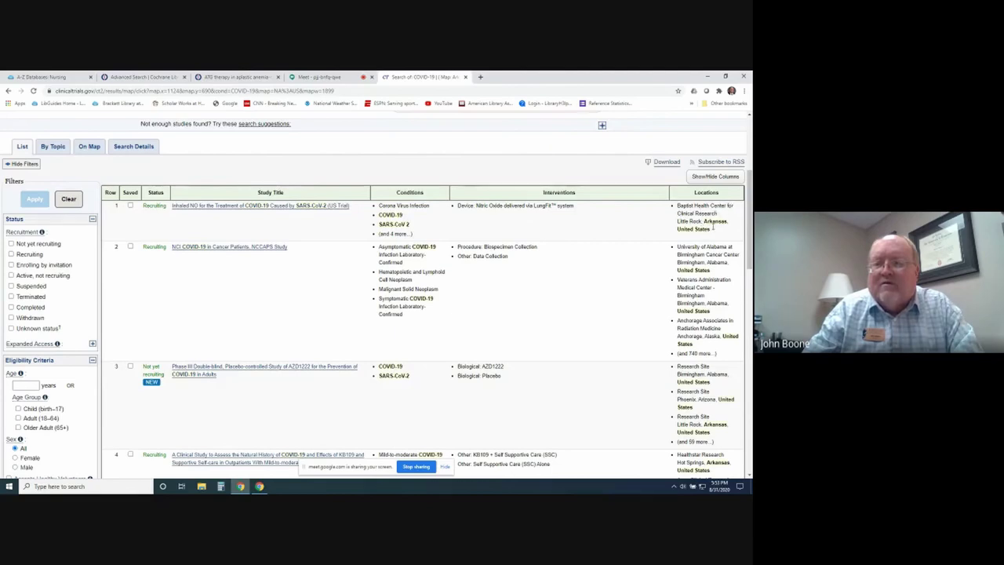
pyautogui.click(284, 207)
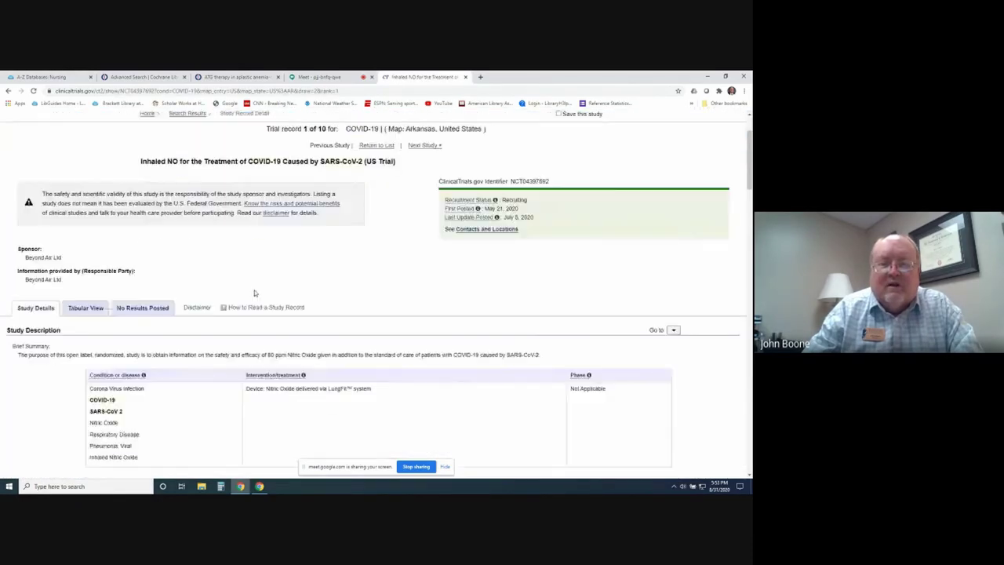
pyautogui.scroll(-4, 254, 290)
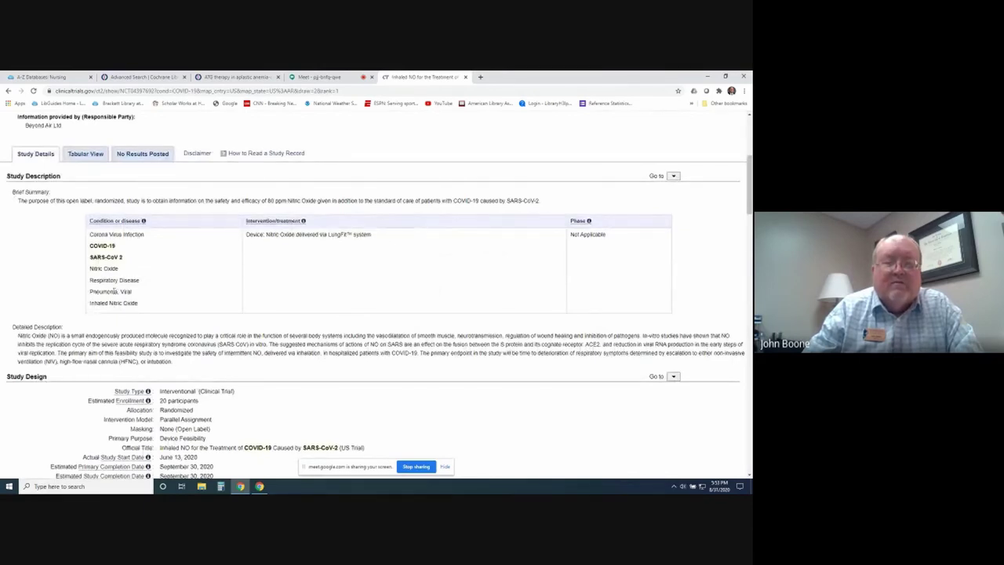
pyautogui.scroll(-1, 253, 300)
pyautogui.scroll(-5, 253, 300)
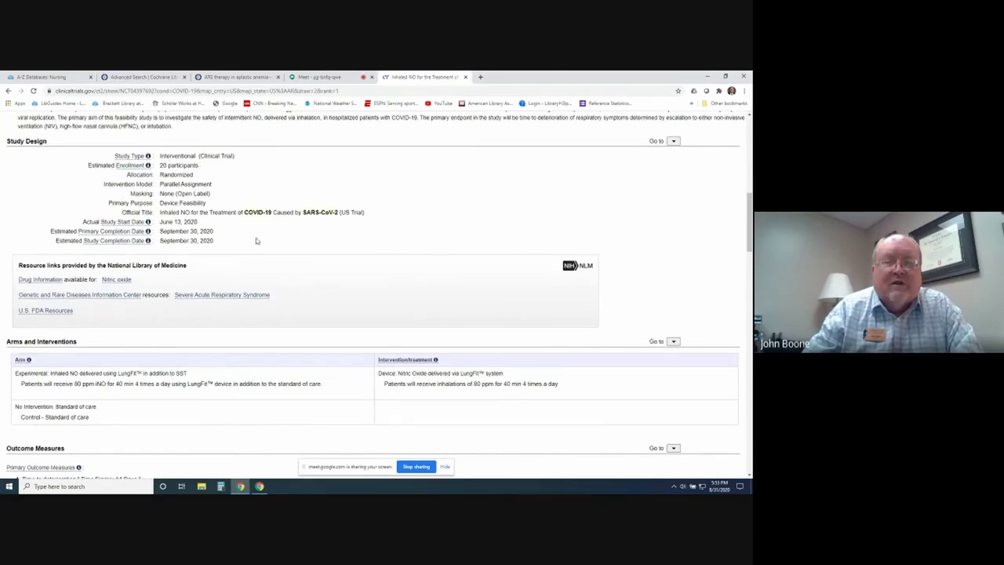
pyautogui.scroll(-1, 255, 241)
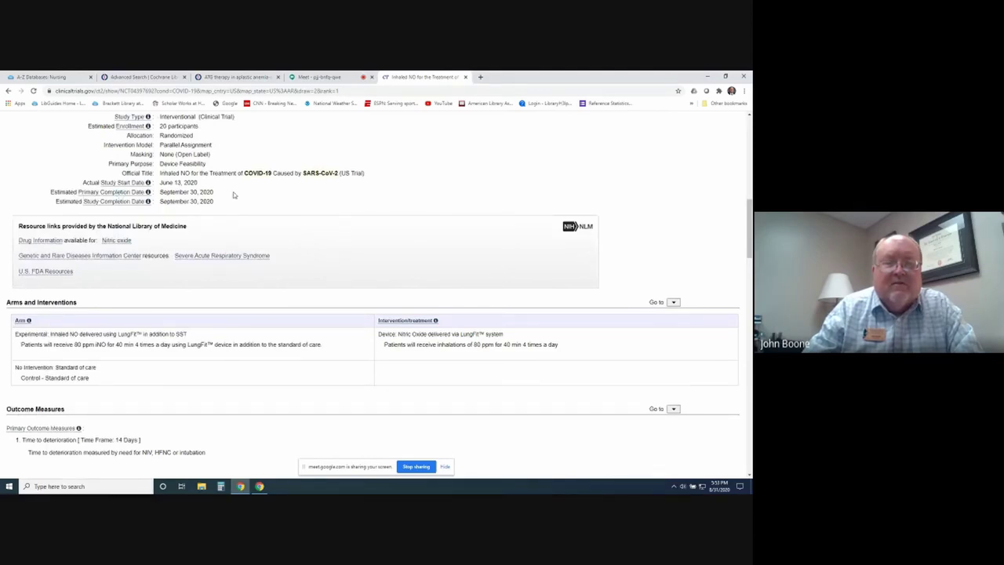
pyautogui.scroll(-4, 233, 193)
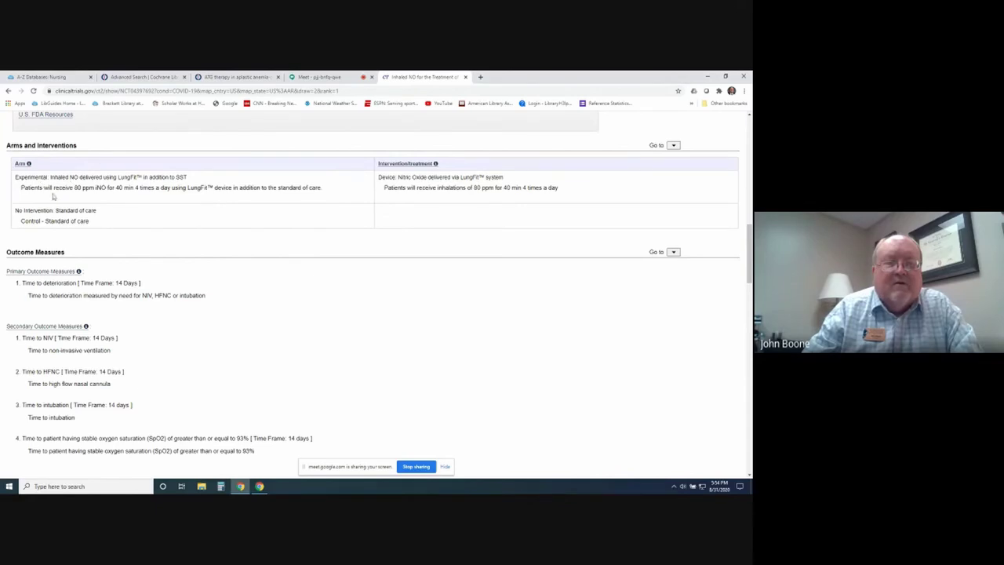
pyautogui.scroll(-3, 91, 243)
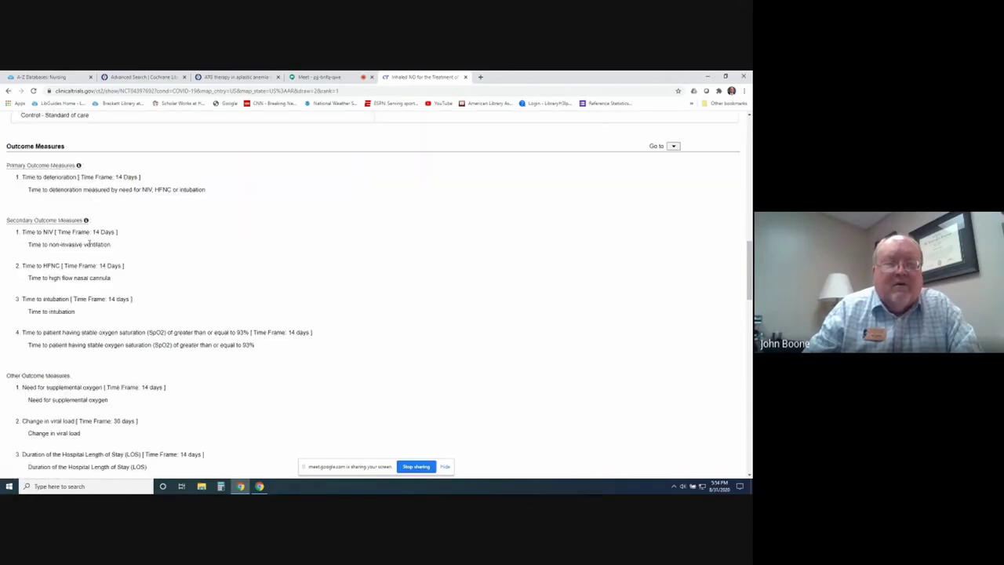
pyautogui.scroll(-1, 91, 243)
pyautogui.scroll(1, 91, 243)
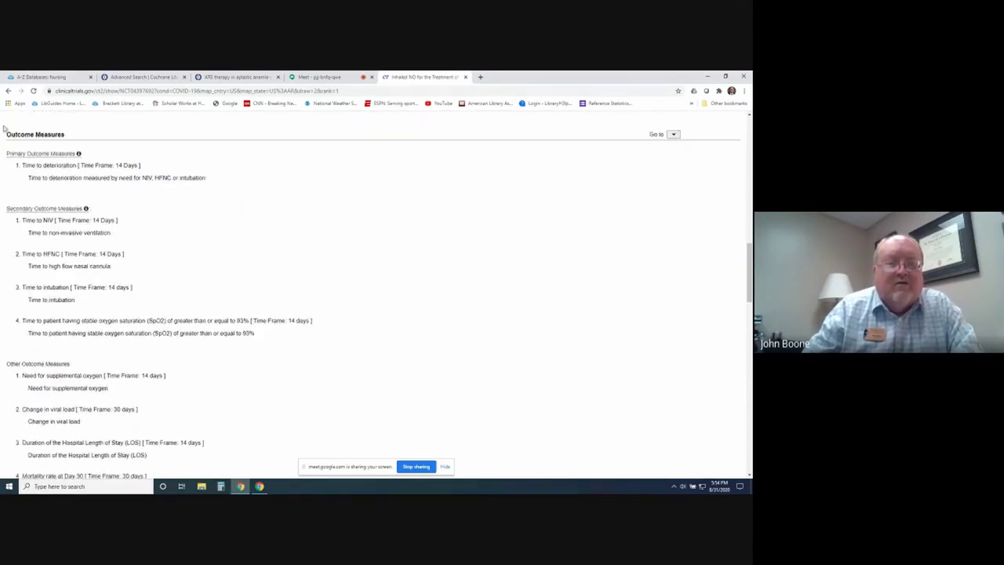
pyautogui.scroll(-3, 139, 291)
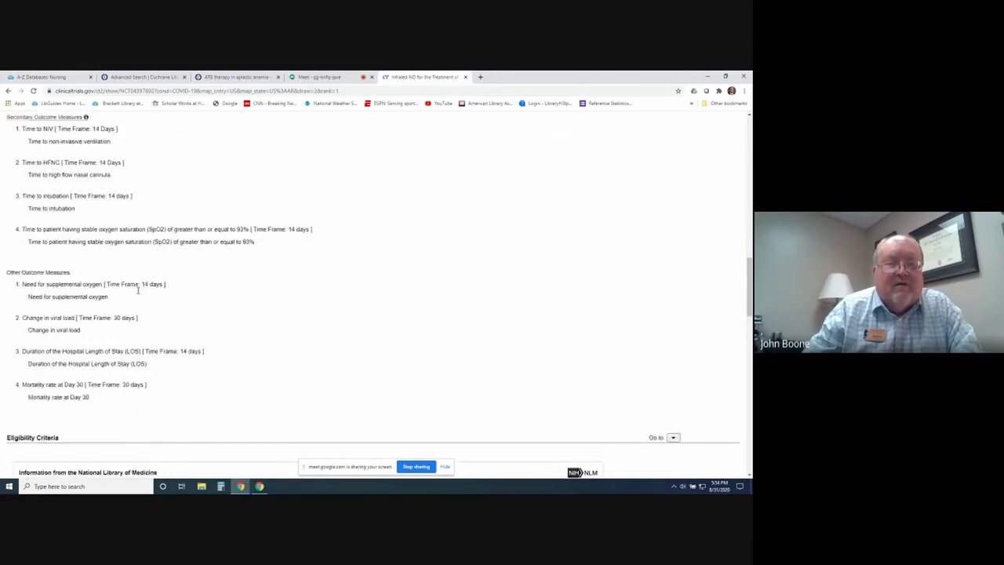
pyautogui.scroll(-7, 196, 278)
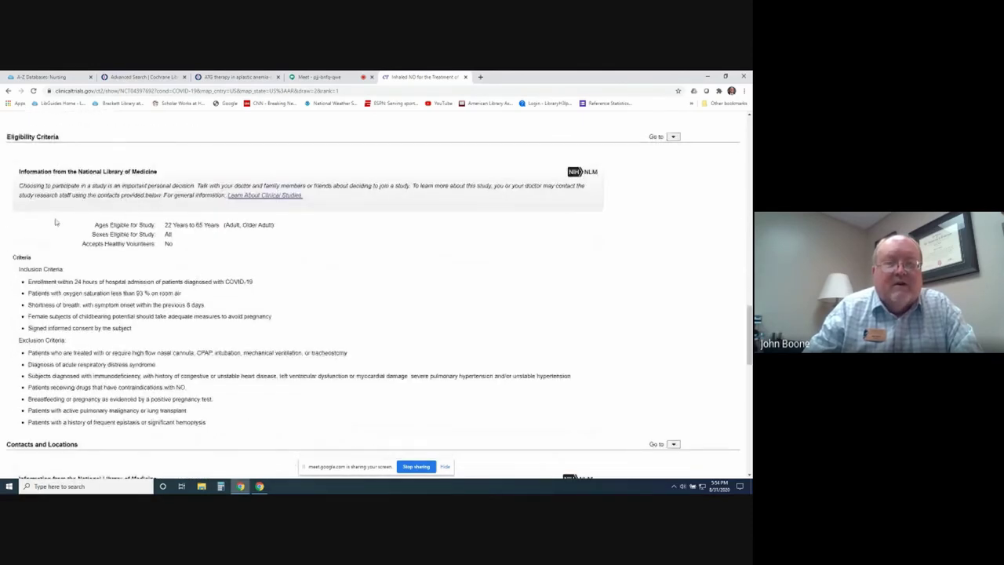
pyautogui.scroll(-2, 56, 223)
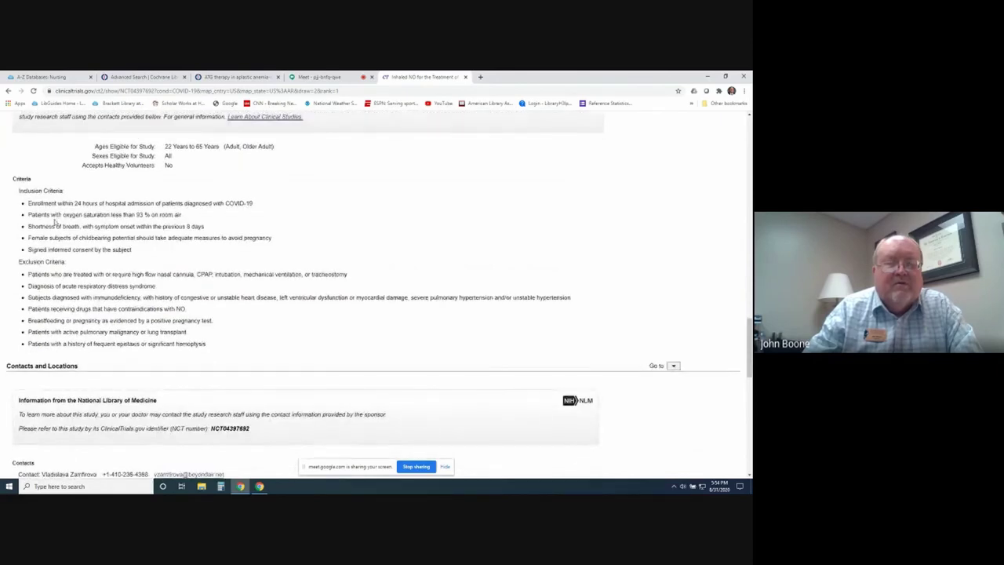
pyautogui.scroll(2, 55, 222)
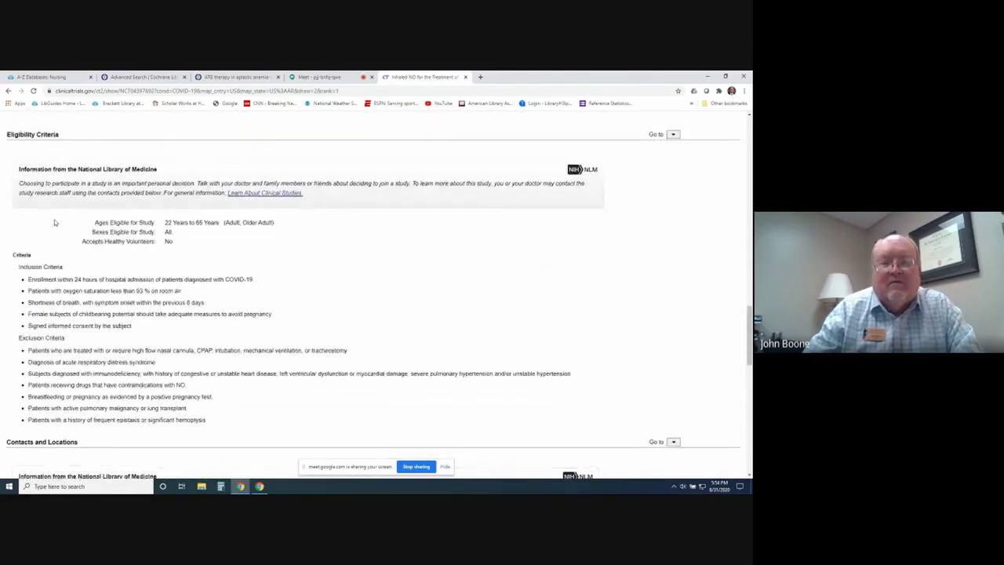
pyautogui.scroll(-2, 55, 222)
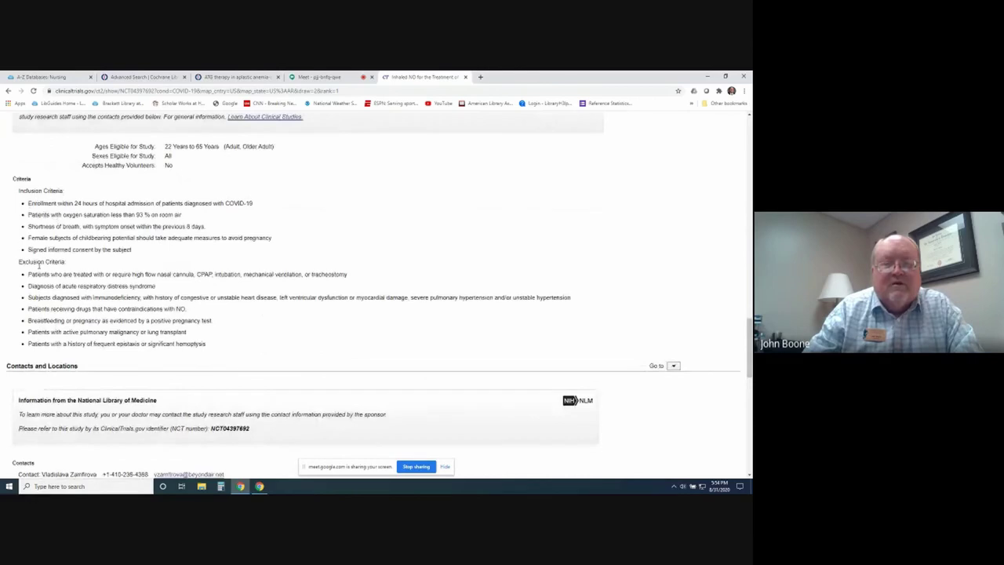
pyautogui.scroll(-5, 38, 271)
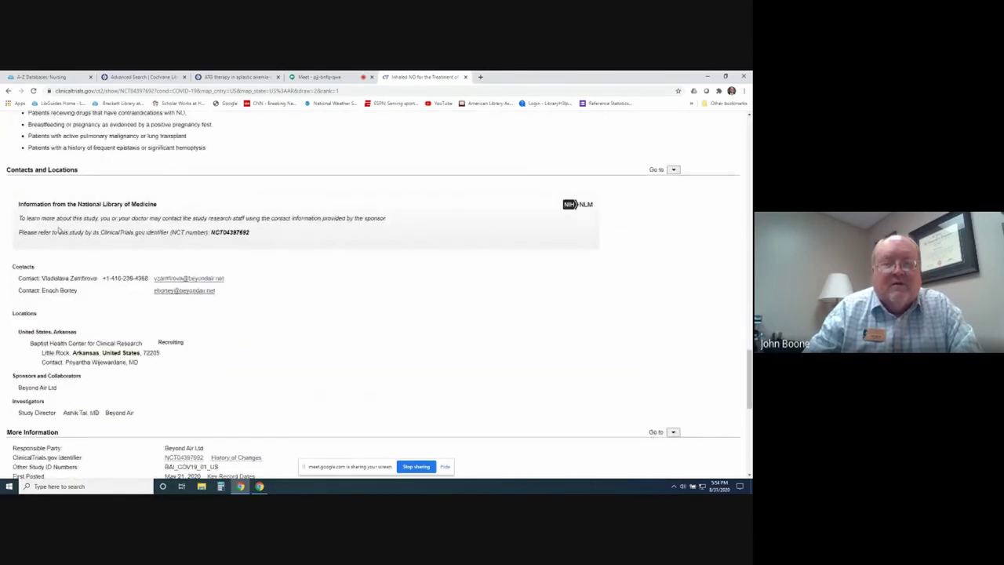
pyautogui.scroll(-3, 47, 258)
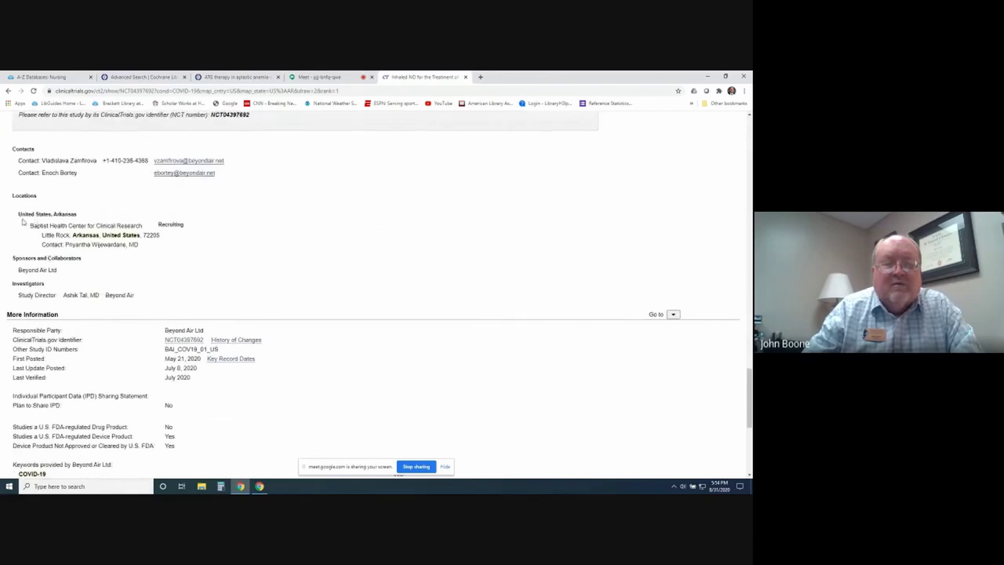
pyautogui.moveTo(30, 227); pyautogui.dragTo(168, 246)
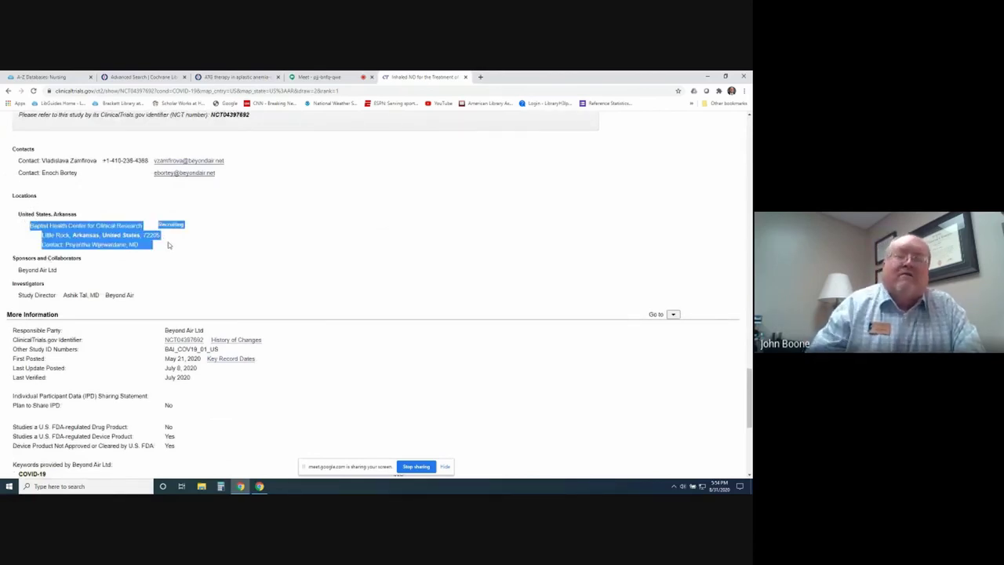
pyautogui.click(258, 253)
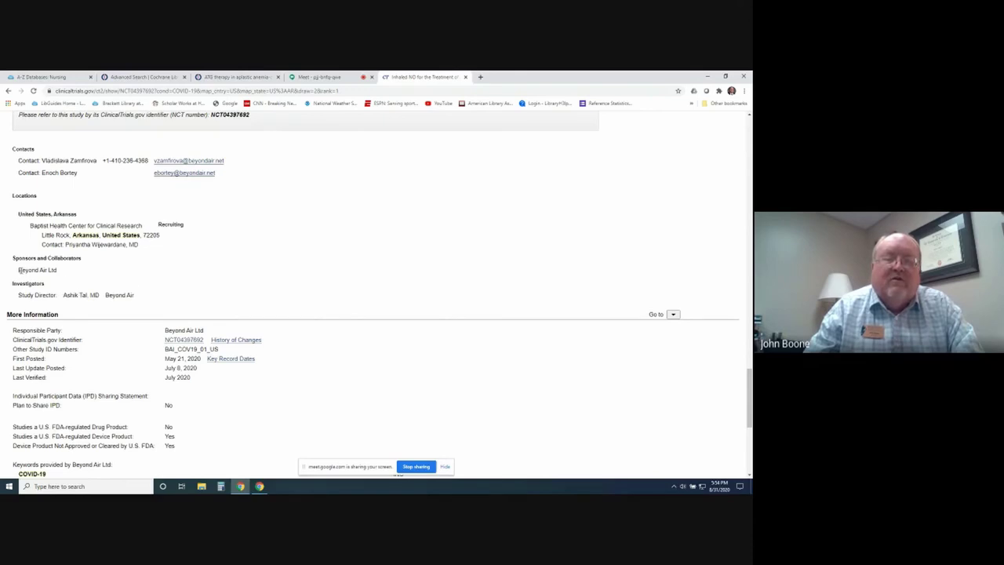
pyautogui.moveTo(19, 269); pyautogui.dragTo(63, 271)
pyautogui.click(142, 272)
pyautogui.scroll(-2, 142, 273)
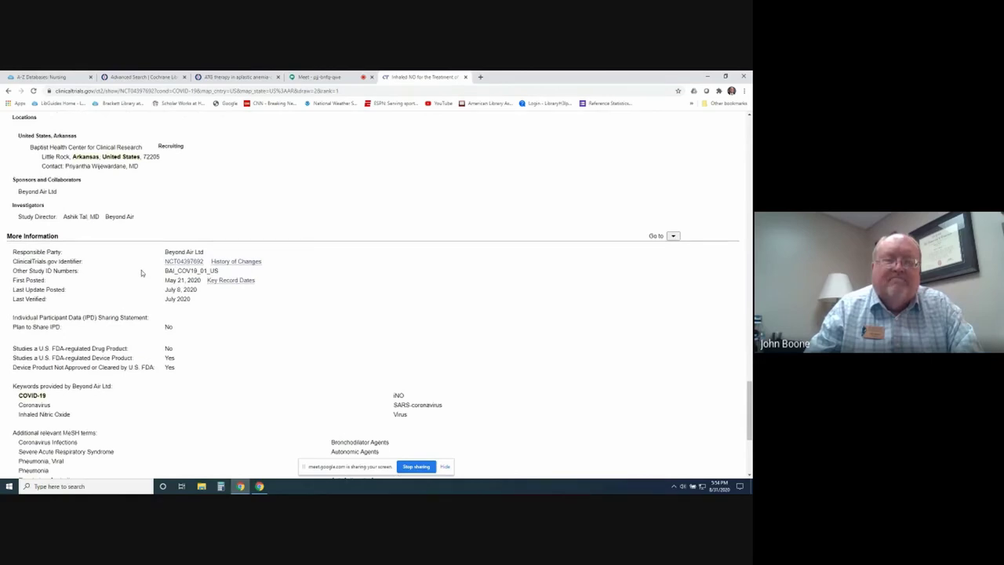
pyautogui.scroll(-3, 141, 273)
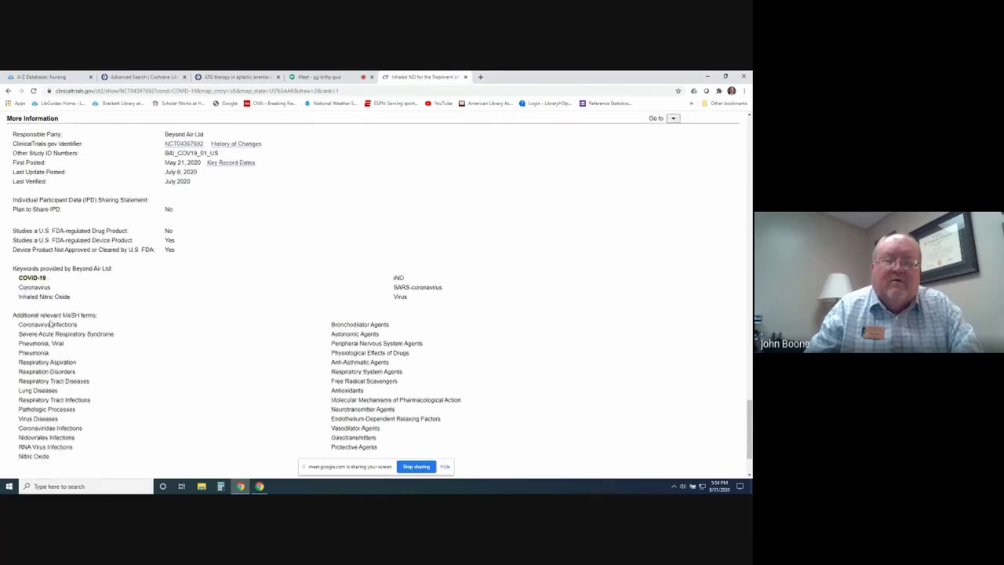
pyautogui.scroll(-2, 52, 345)
pyautogui.scroll(2, 53, 351)
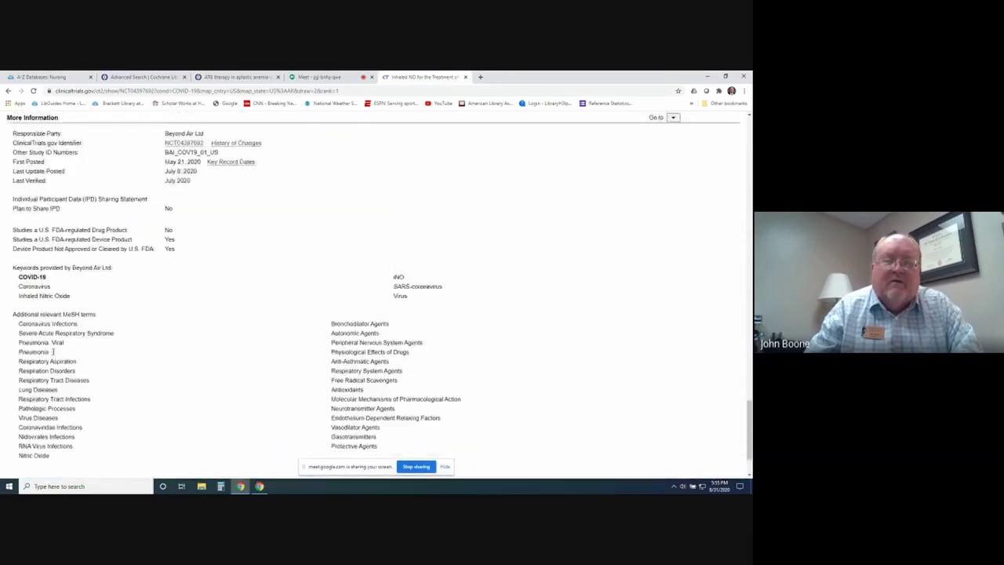
pyautogui.scroll(3, 52, 352)
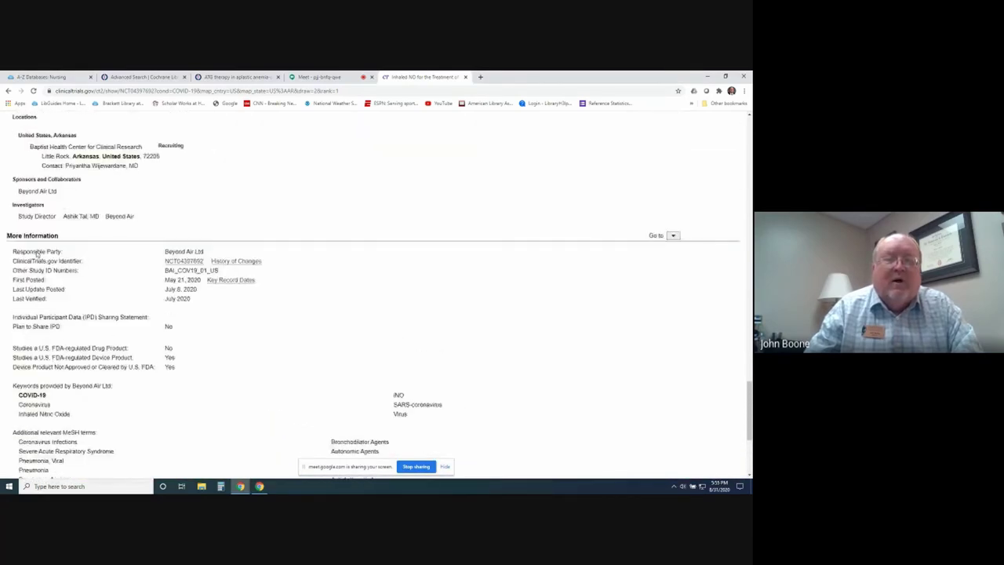
pyautogui.moveTo(14, 185); pyautogui.dragTo(92, 185)
pyautogui.click(102, 193)
pyautogui.scroll(1, 50, 224)
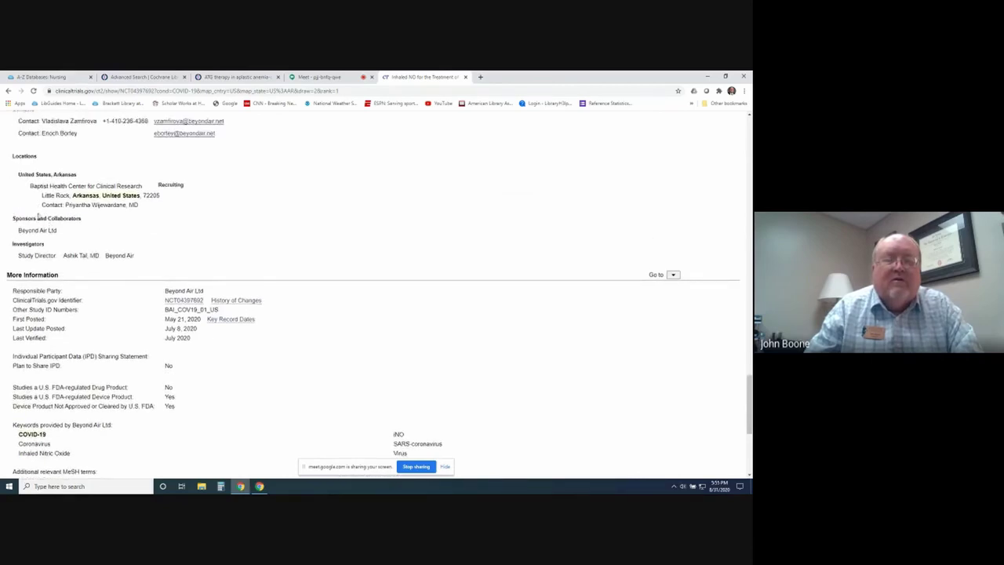
pyautogui.moveTo(17, 217); pyautogui.dragTo(89, 219)
pyautogui.click(119, 228)
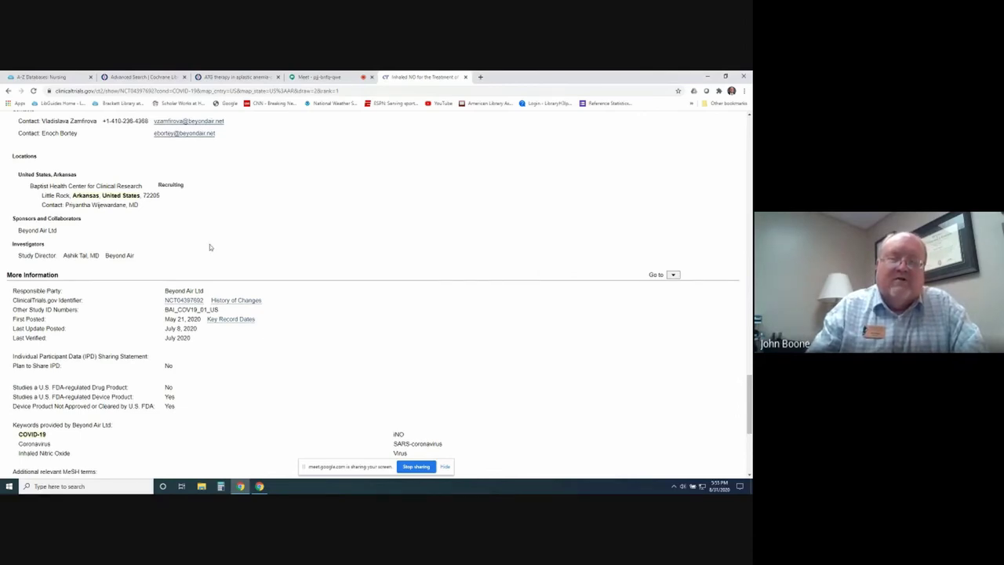
# Leave the study record for the COVID-19 results list, then the ClinicalTrials.gov home page
pyautogui.scroll(3, 193, 227)
pyautogui.scroll(20, 193, 227)
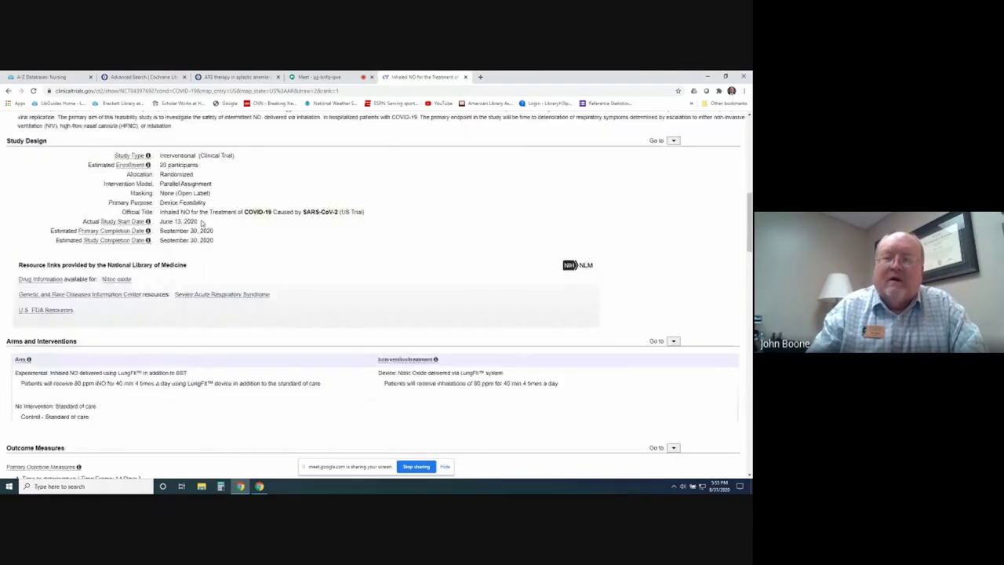
pyautogui.scroll(2, 197, 225)
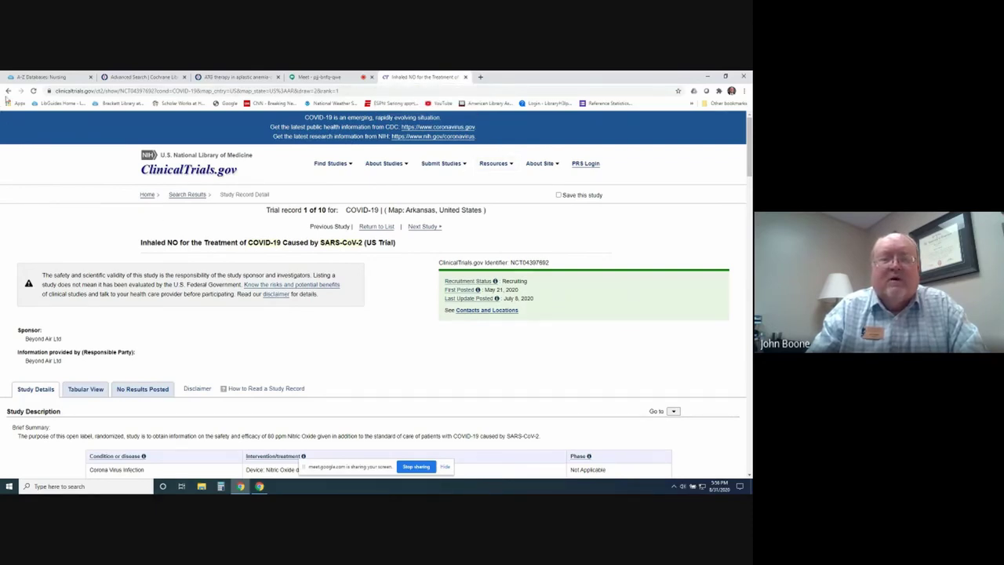
pyautogui.click(8, 92)
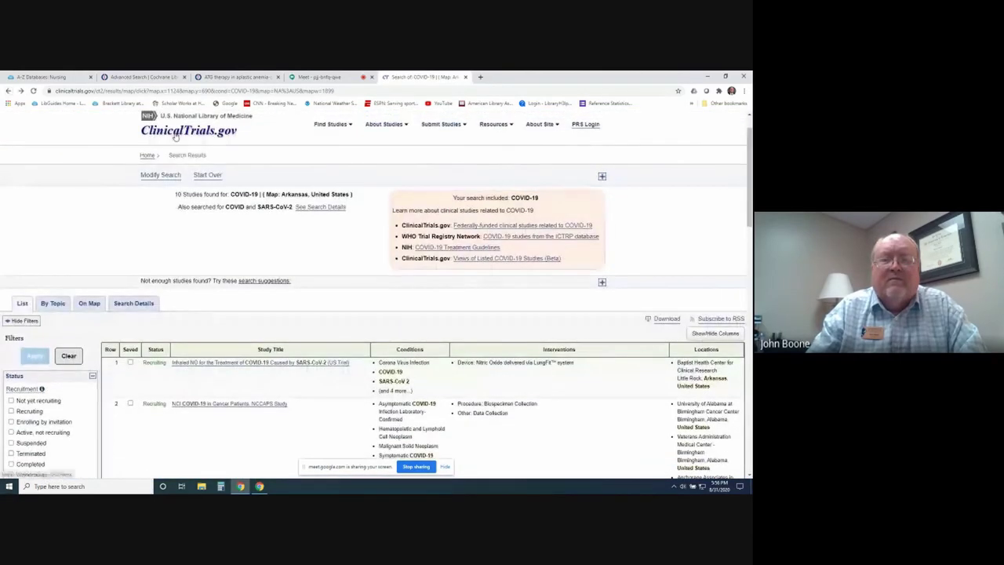
pyautogui.click(177, 132)
pyautogui.scroll(-3, 328, 303)
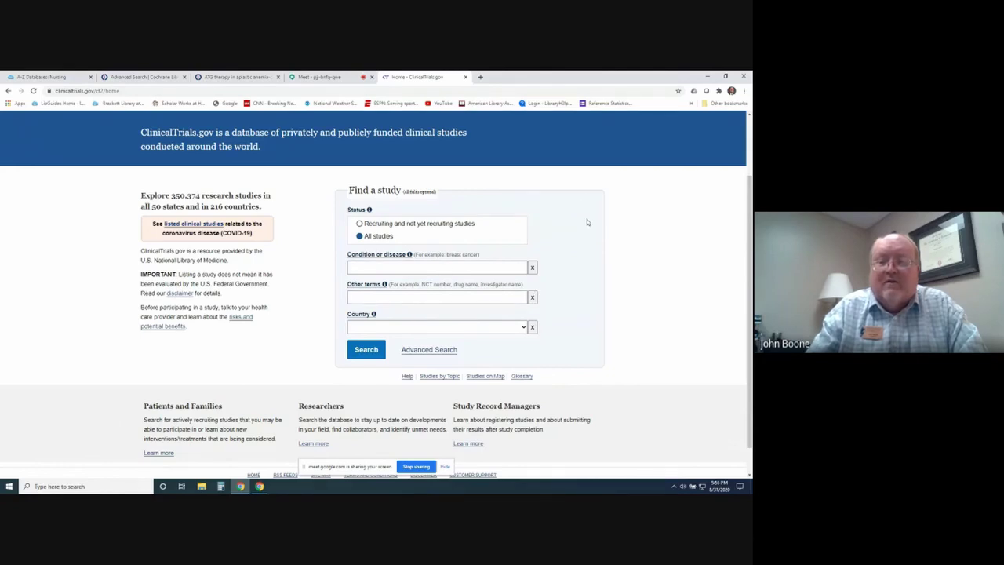
pyautogui.click(367, 299)
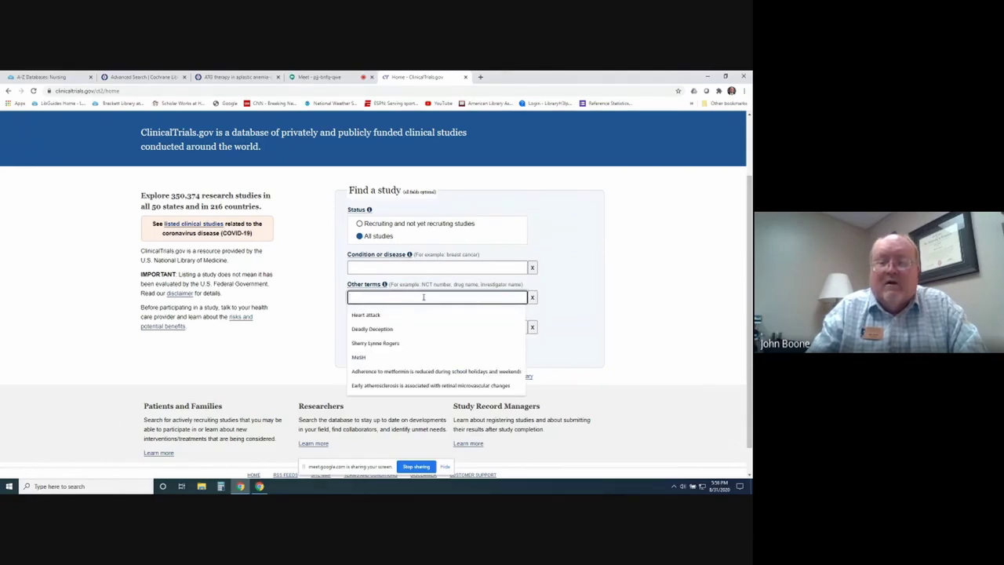
pyautogui.click(554, 295)
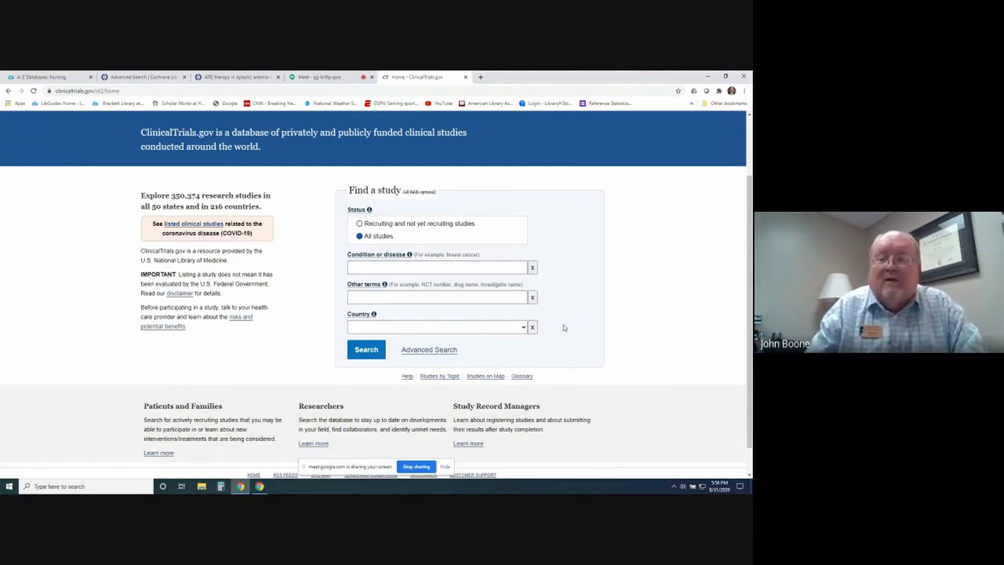
pyautogui.scroll(1, 600, 294)
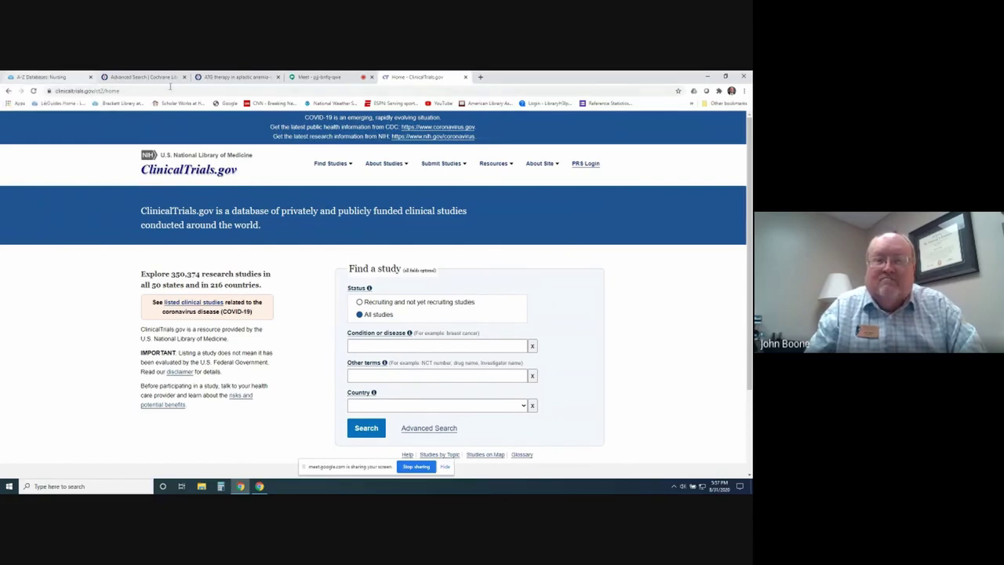
# Bring the Google Meet meeting tab forward and open its More options menu
pyautogui.click(336, 78)
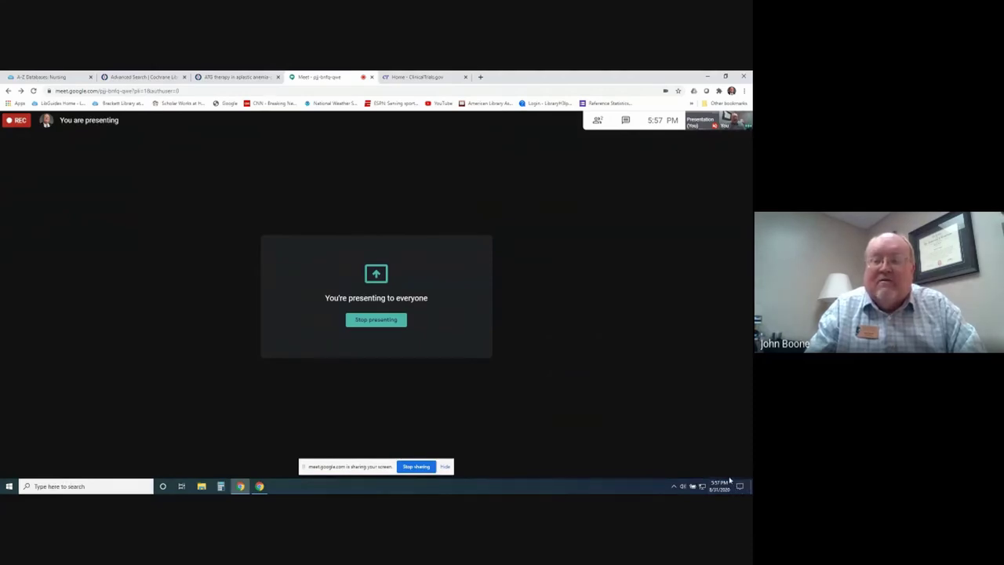
pyautogui.moveTo(742, 466)
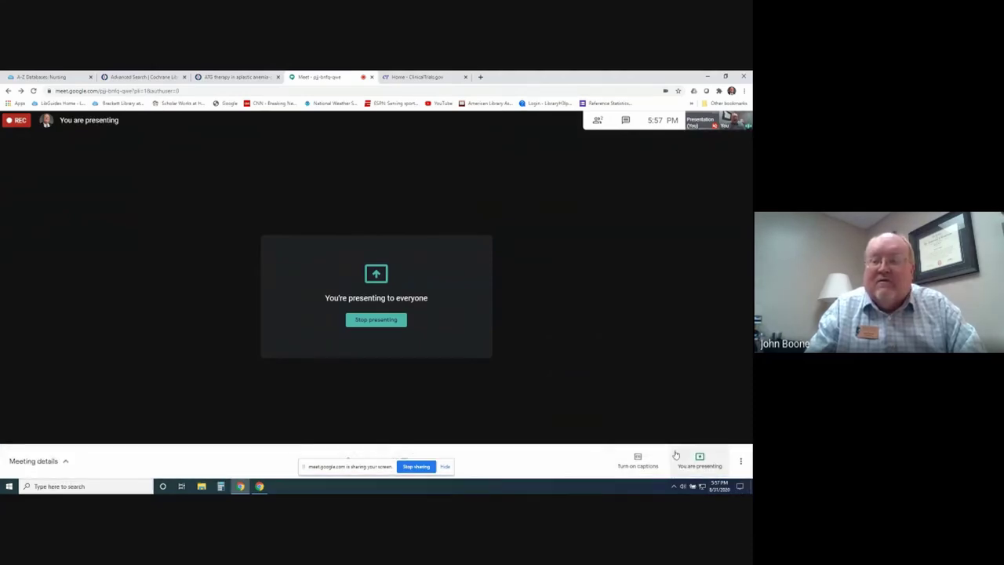
pyautogui.click(742, 464)
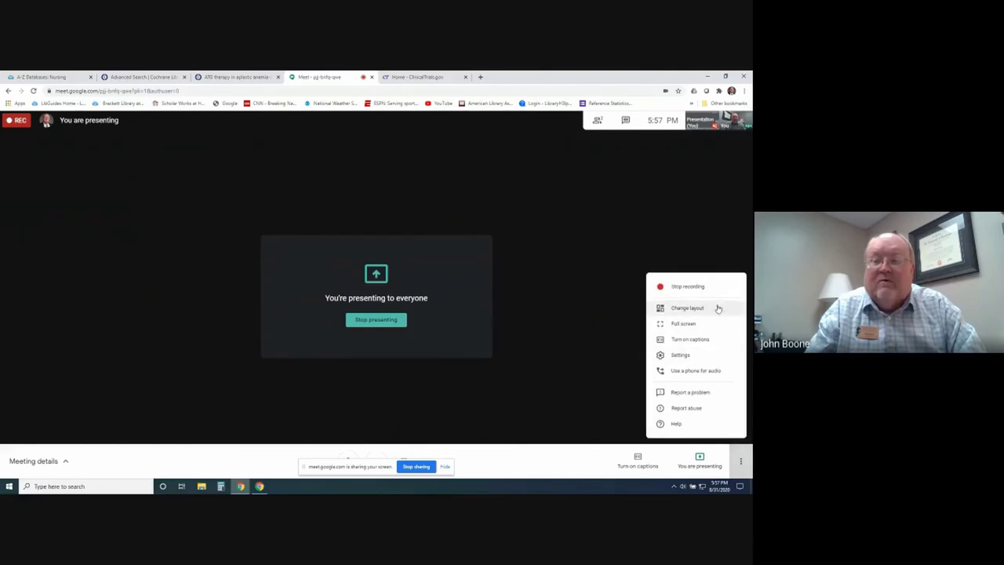